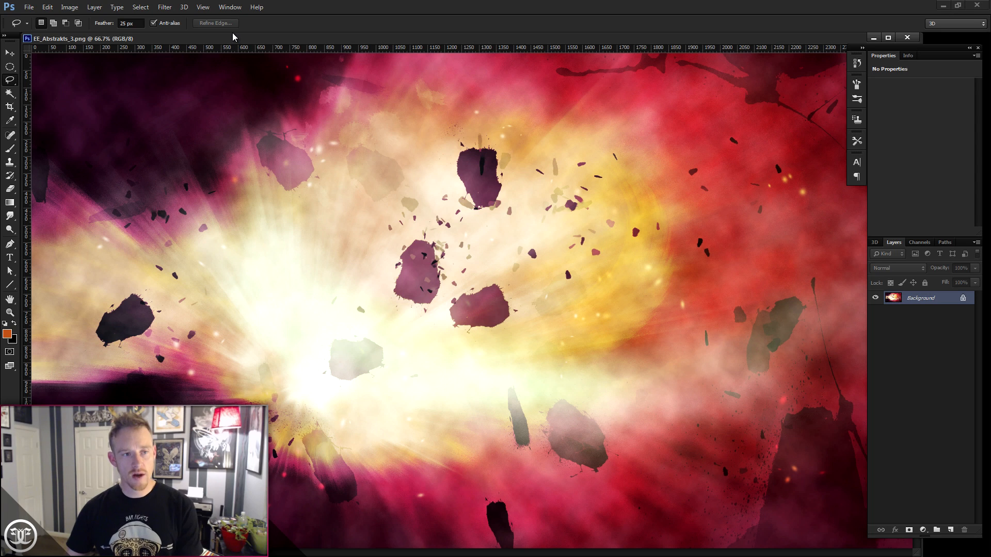
Step: Show the Brush Presets and review the available brush library options, leaving the loaded brushes as they are
{"action": "left_click", "coordinate": [230, 7]}
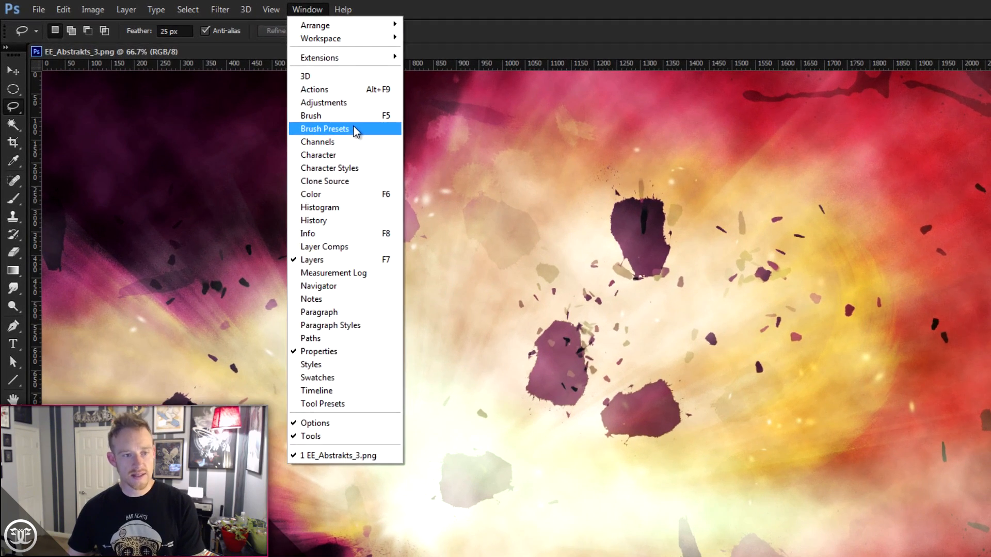
{"action": "left_click", "coordinate": [243, 96]}
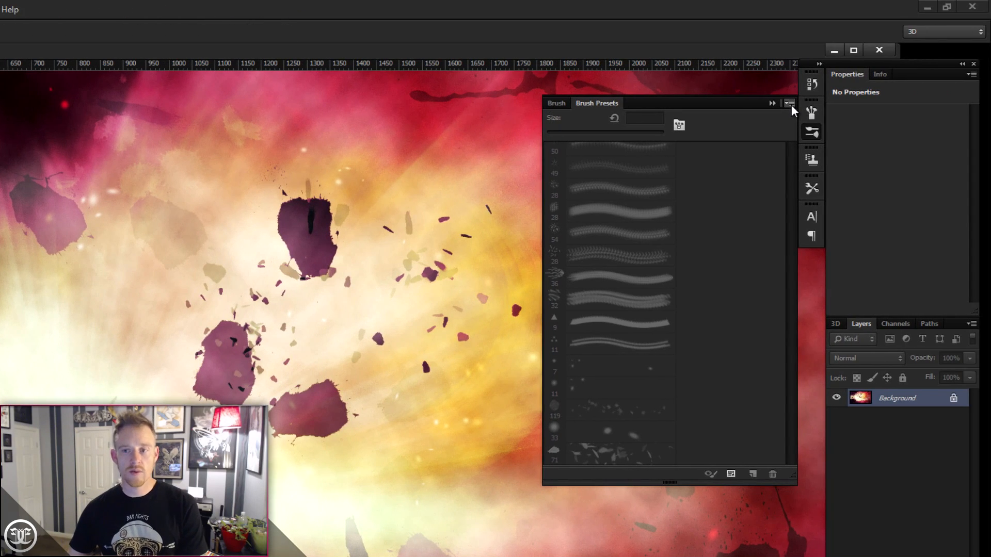
{"action": "left_click", "coordinate": [790, 103]}
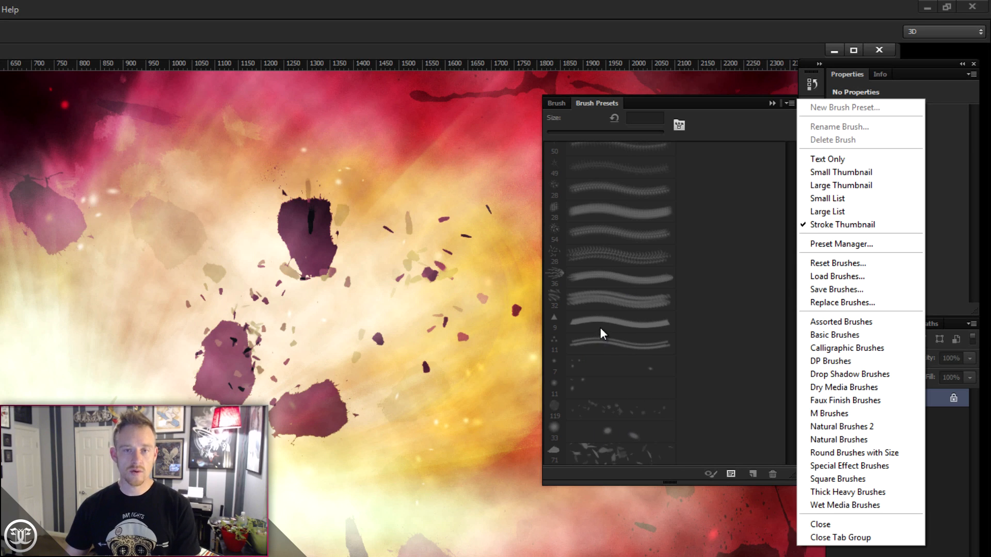
{"action": "left_click", "coordinate": [772, 105]}
{"action": "left_click", "coordinate": [773, 105]}
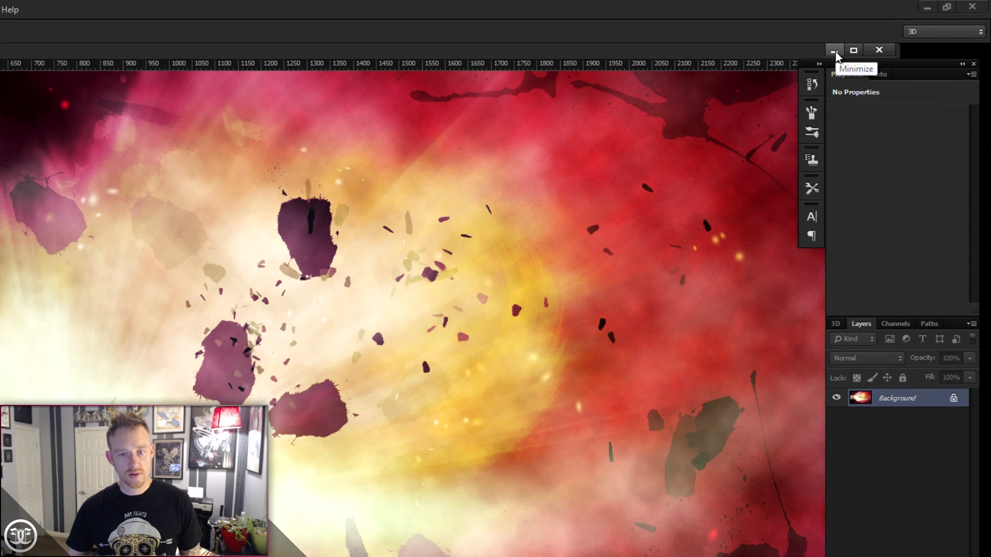
Step: Create a 1200 x 1200 pixel, 72 ppi RGB document with a white background and enlarge its window around the canvas
{"action": "left_click", "coordinate": [834, 54]}
{"action": "left_click", "coordinate": [28, 8]}
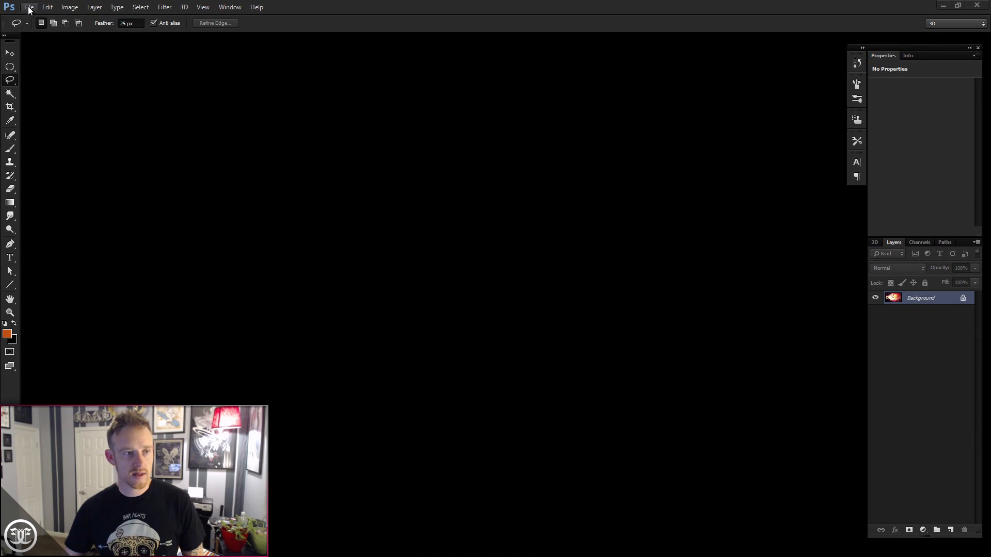
{"action": "left_click", "coordinate": [38, 19]}
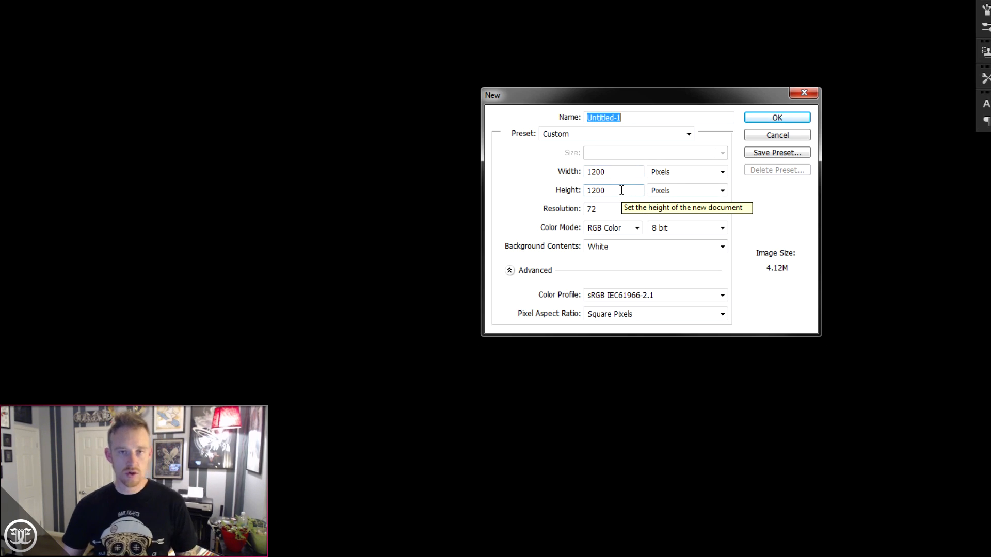
{"action": "left_click", "coordinate": [795, 118]}
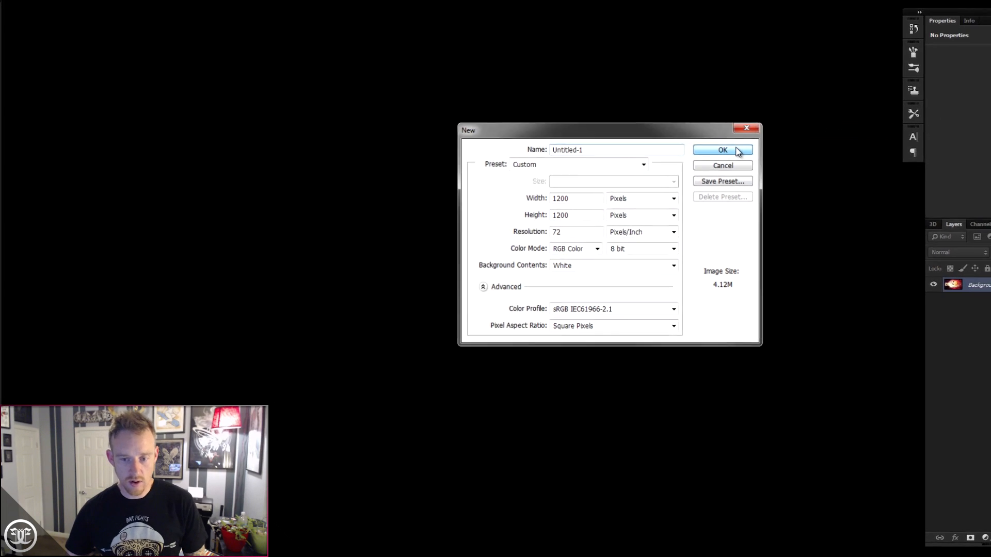
{"action": "left_click", "coordinate": [723, 150]}
{"action": "left_click_drag", "start_coordinate": [450, 471], "coordinate": [588, 544]}
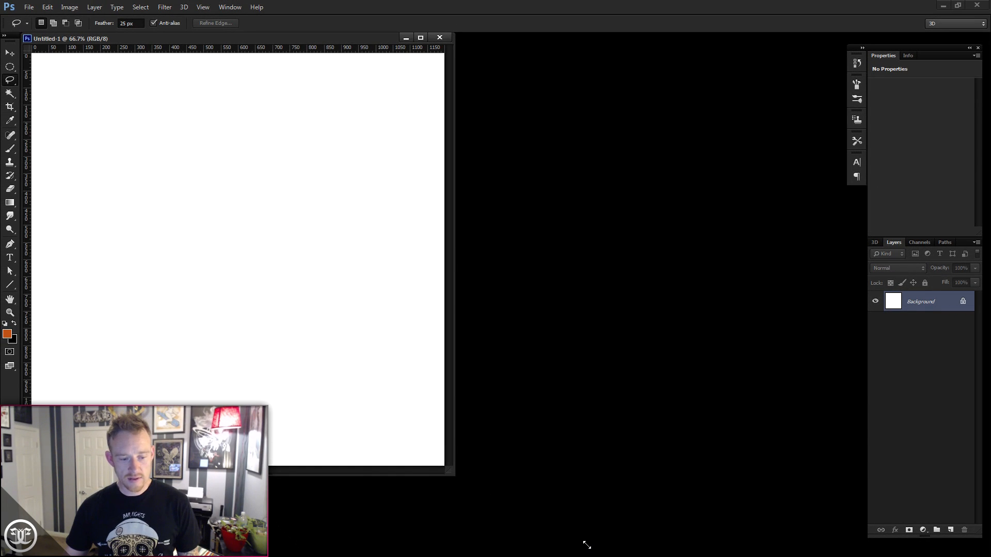
{"action": "left_click_drag", "start_coordinate": [385, 38], "coordinate": [580, 42]}
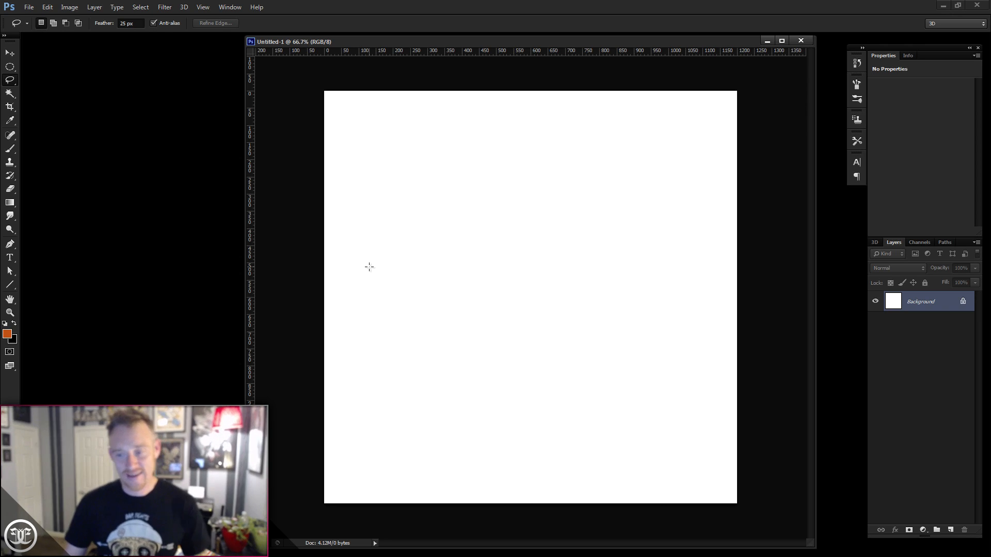
Step: Use foreground colour #b85520 and set the background colour to RGB 58, 16, 38
{"action": "left_click", "coordinate": [8, 334]}
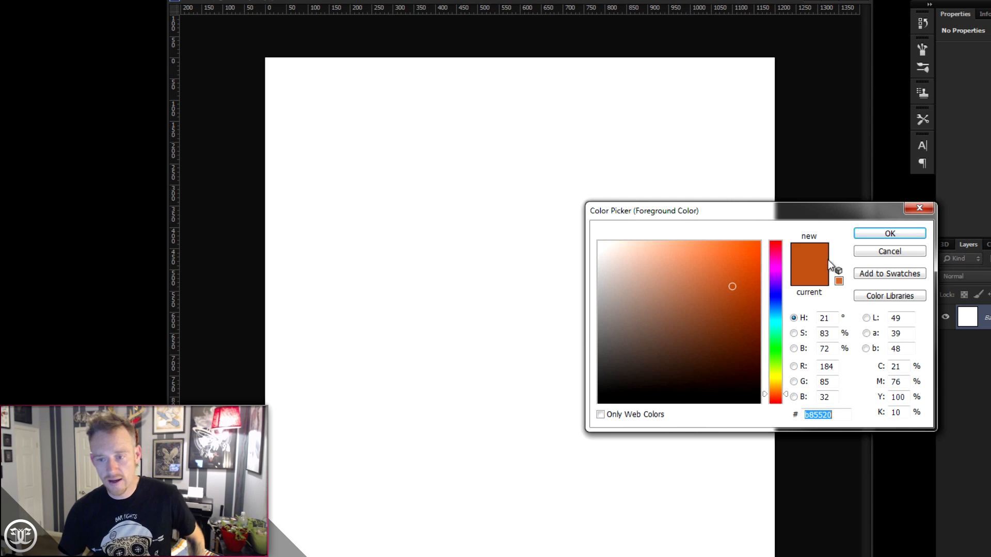
{"action": "left_click", "coordinate": [866, 235]}
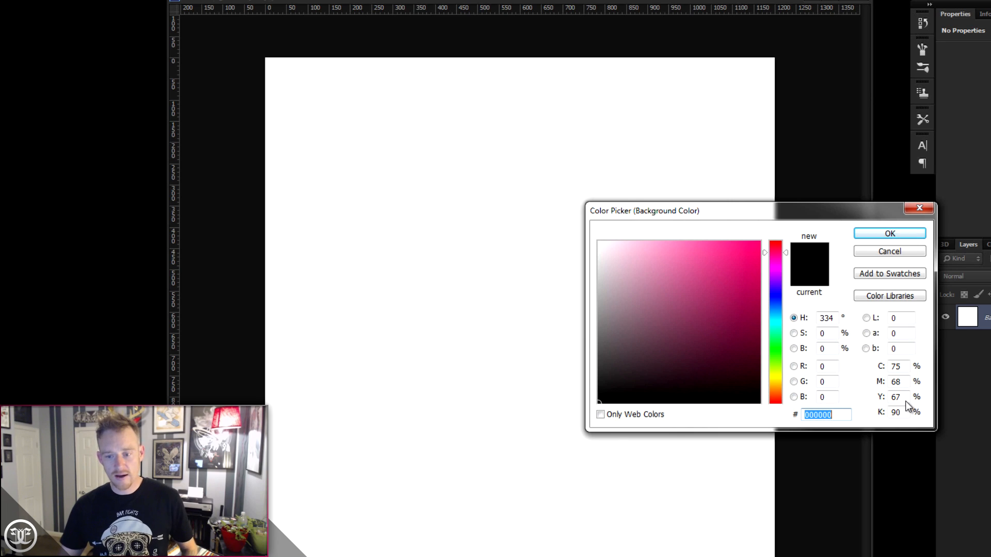
{"action": "left_click", "coordinate": [832, 366]}
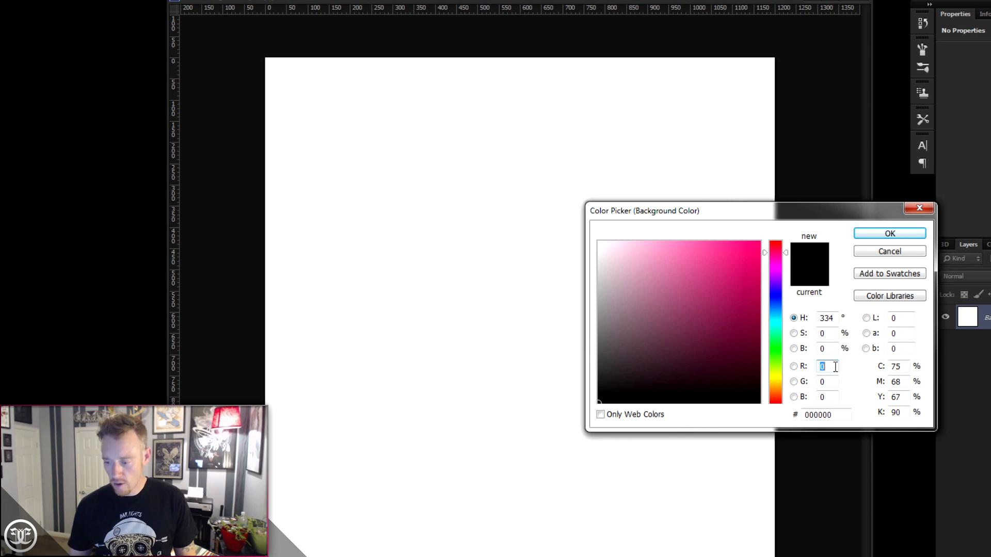
{"action": "type", "text": "58"}
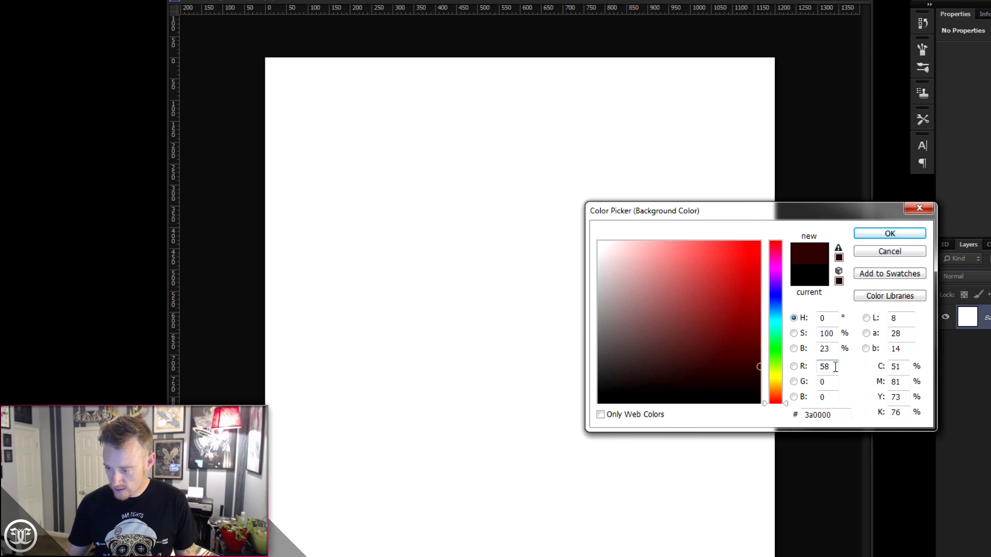
{"action": "key", "text": "Tab"}
{"action": "type", "text": "16"}
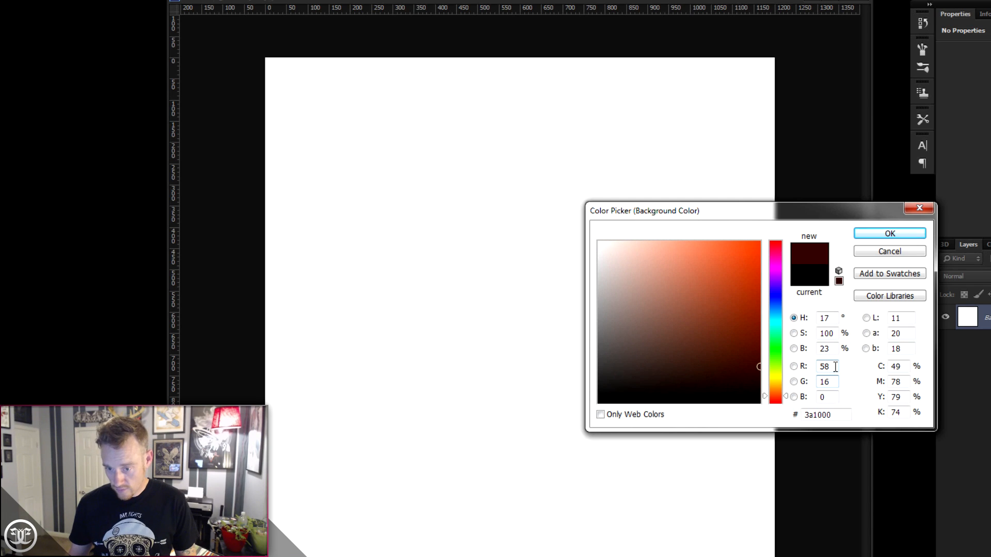
{"action": "key", "text": "Tab"}
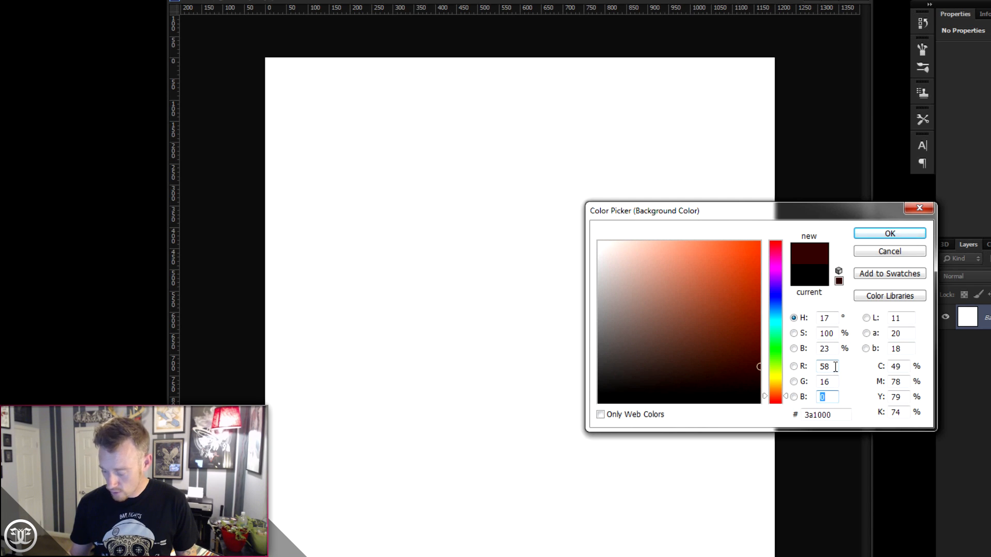
{"action": "type", "text": "38"}
{"action": "key", "text": "Return"}
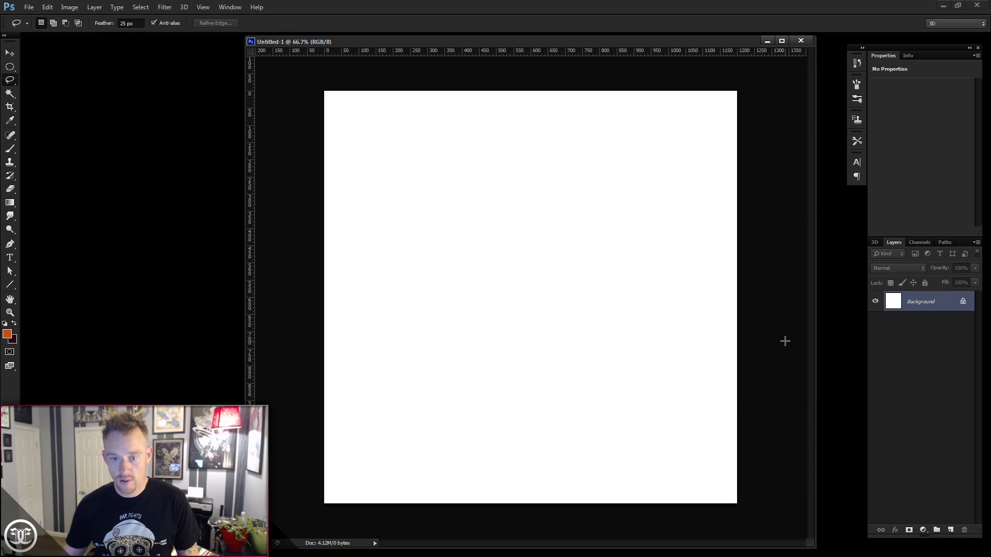
Step: Fill the background with a foreground-to-background radial gradient, starting left of and below the canvas centre and extending toward the upper right
{"action": "left_click", "coordinate": [9, 205]}
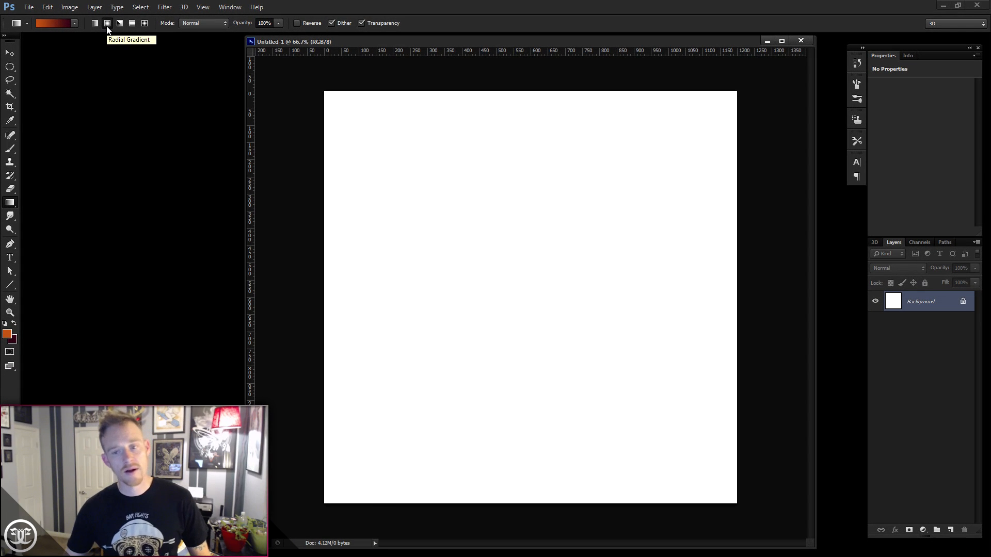
{"action": "left_click", "coordinate": [107, 24]}
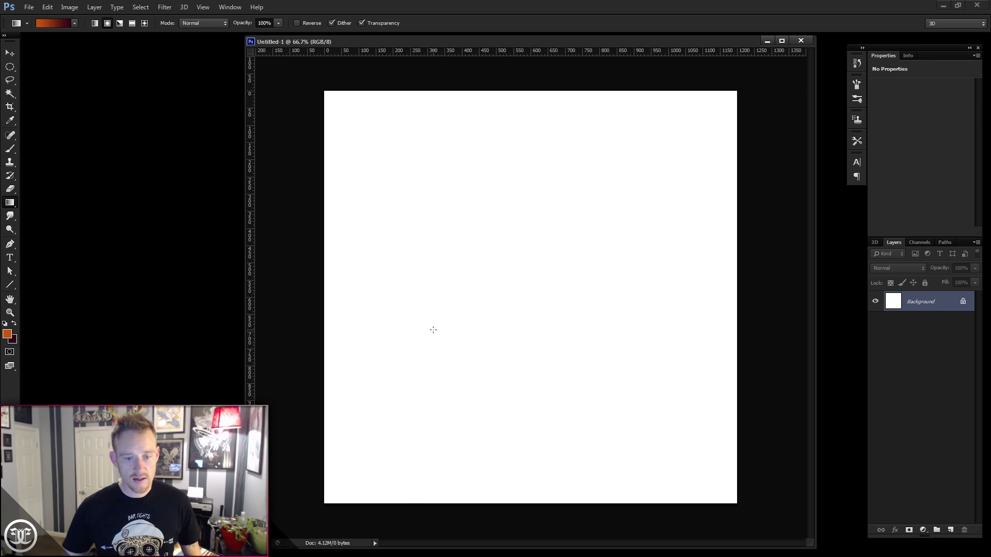
{"action": "left_click_drag", "start_coordinate": [433, 330], "coordinate": [706, 200]}
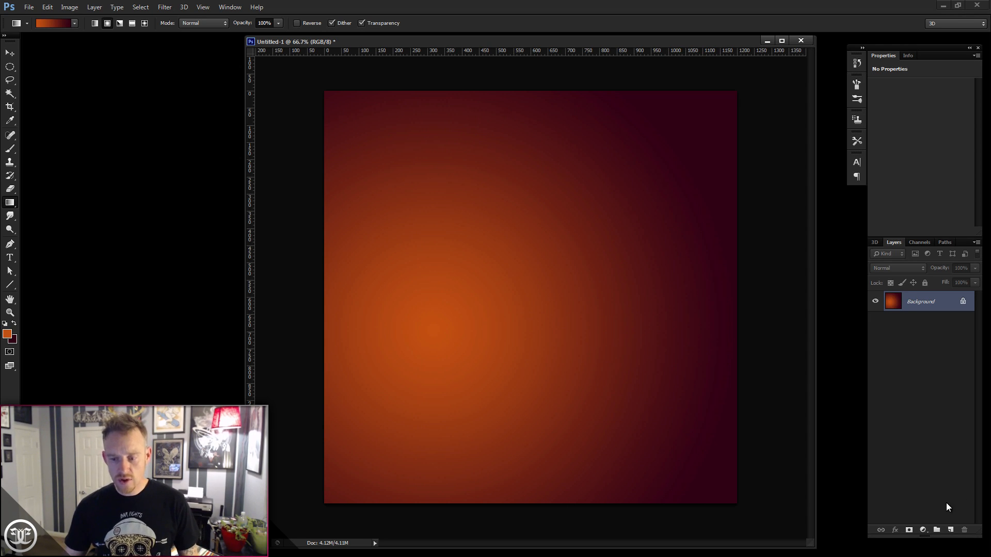
Step: On a new layer with default black and white colours, fill a jagged, star-like lasso selection feathered 25 px with white
{"action": "left_click", "coordinate": [950, 531]}
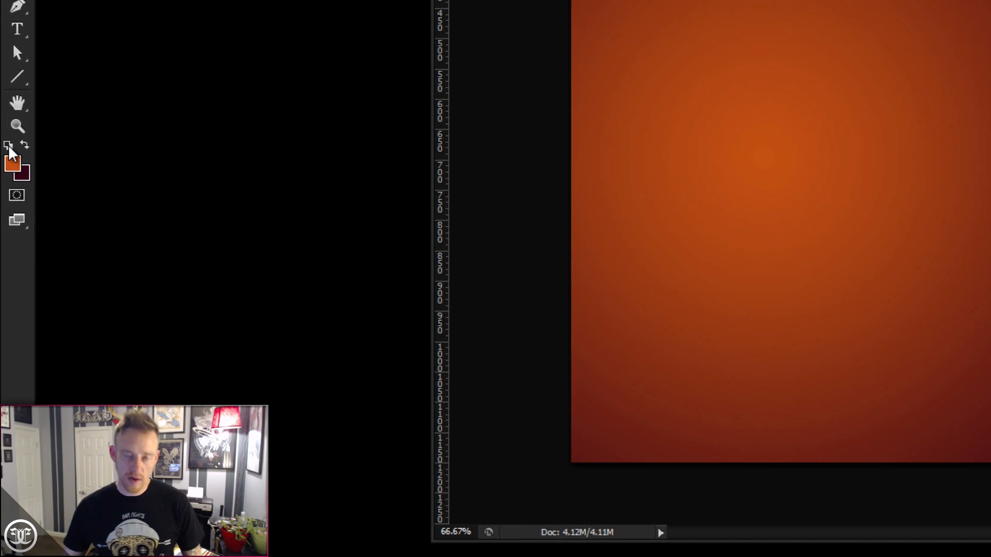
{"action": "left_click", "coordinate": [8, 199]}
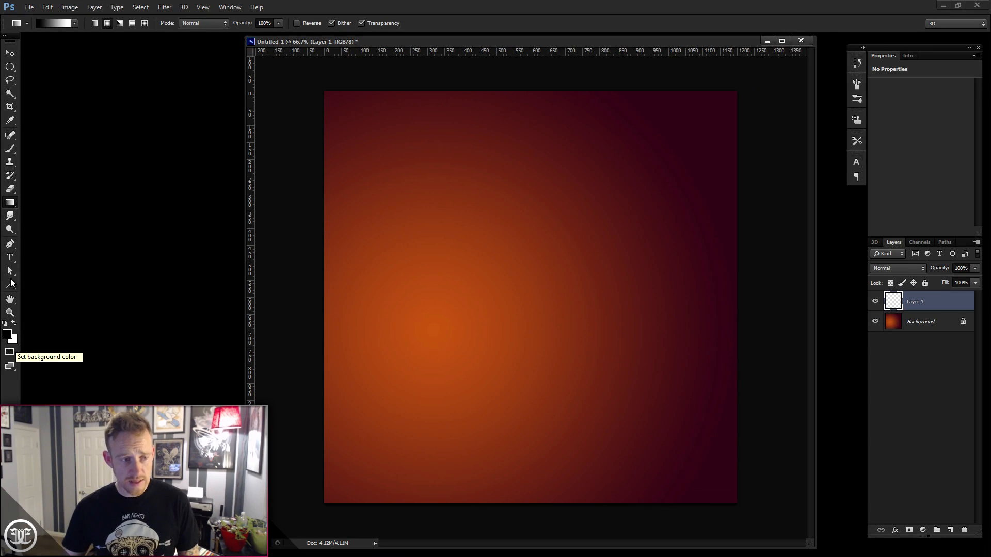
{"action": "left_click", "coordinate": [12, 81]}
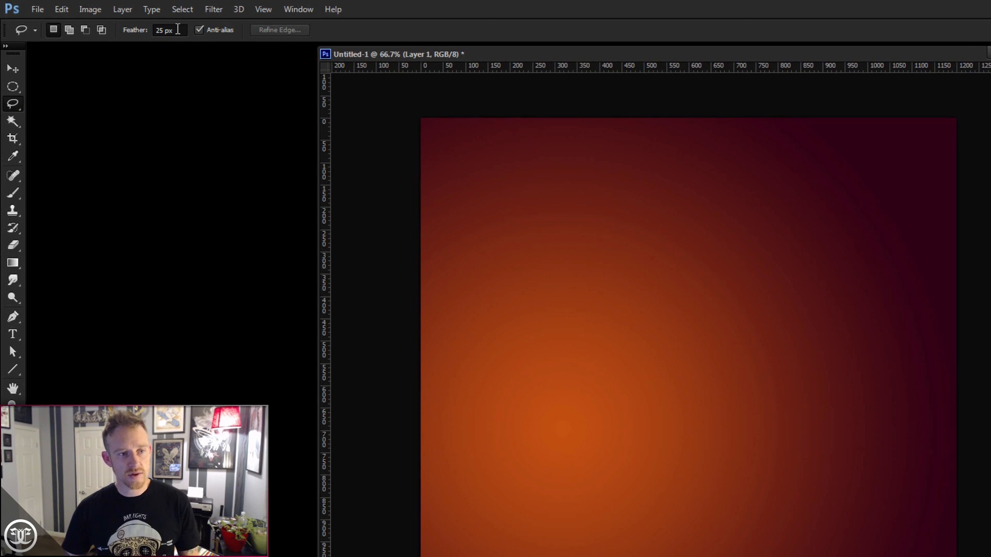
{"action": "left_click", "coordinate": [166, 30]}
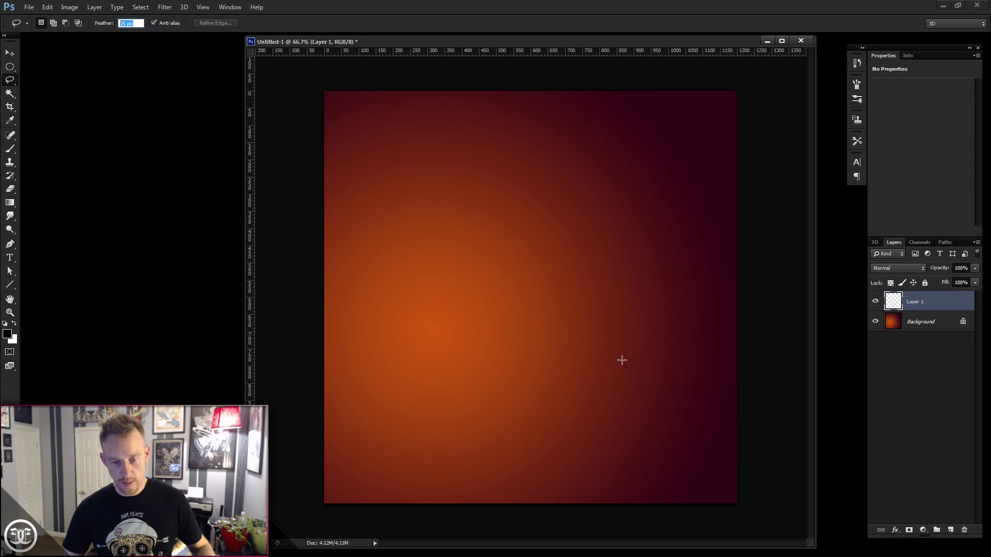
{"action": "mouse_move", "coordinate": [529, 305]}
{"action": "left_mouse_down"}
{"action": "mouse_move", "coordinate": [508, 273]}
{"action": "mouse_move", "coordinate": [485, 295]}
{"action": "mouse_move", "coordinate": [447, 304]}
{"action": "mouse_move", "coordinate": [480, 322]}
{"action": "mouse_move", "coordinate": [446, 348]}
{"action": "mouse_move", "coordinate": [528, 389]}
{"action": "mouse_move", "coordinate": [583, 378]}
{"action": "left_mouse_up"}
{"action": "left_click_drag", "start_coordinate": [576, 293], "coordinate": [573, 296]}
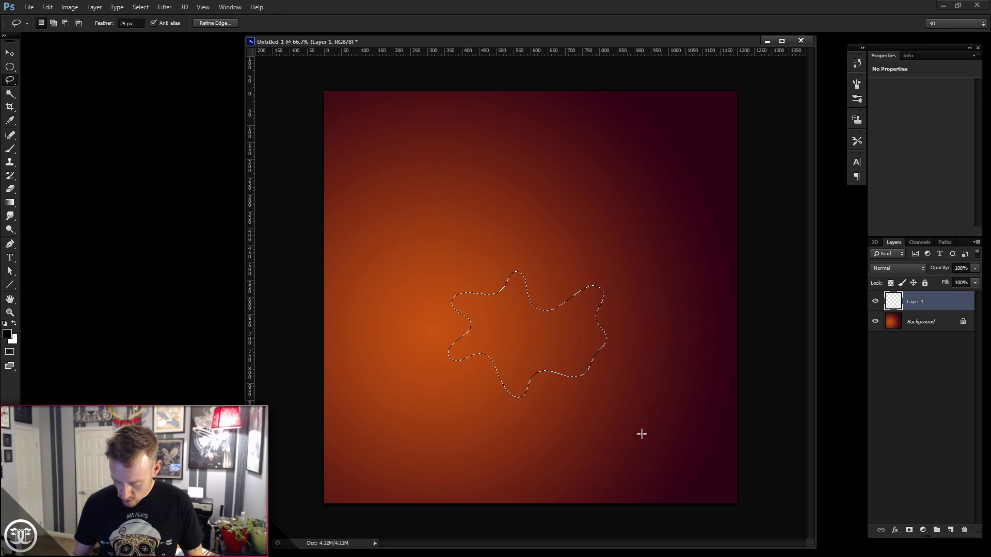
{"action": "key", "text": "ctrl+BackSpace"}
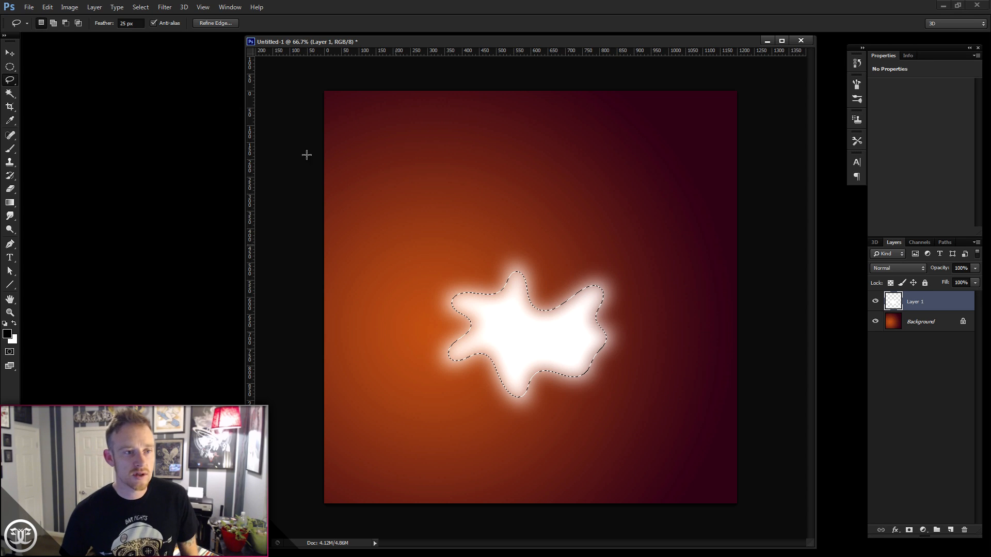
Step: Render Difference Clouds inside the feathered selection on Layer 1 and repeat the filter about five times
{"action": "left_click", "coordinate": [167, 7]}
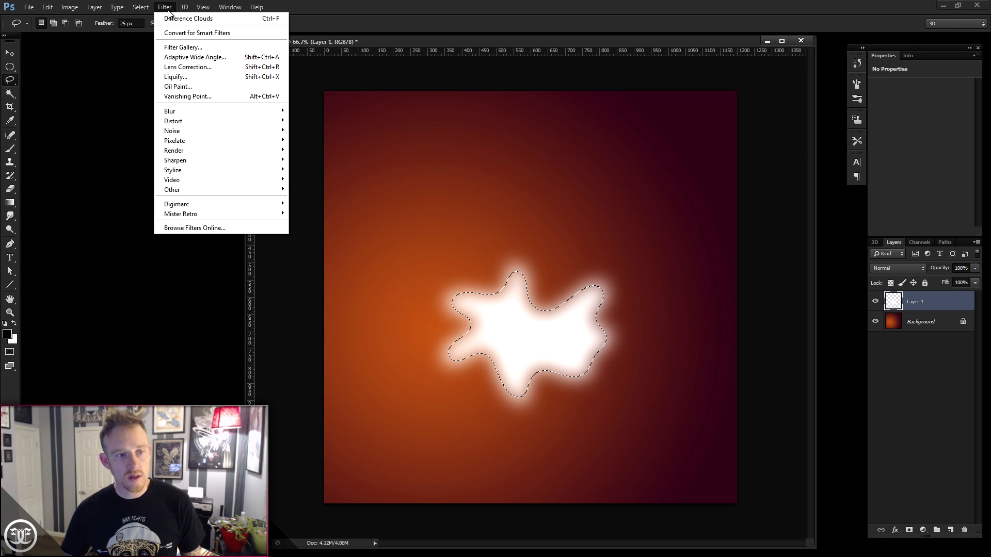
{"action": "mouse_move", "coordinate": [178, 150]}
{"action": "left_click", "coordinate": [119, 160]}
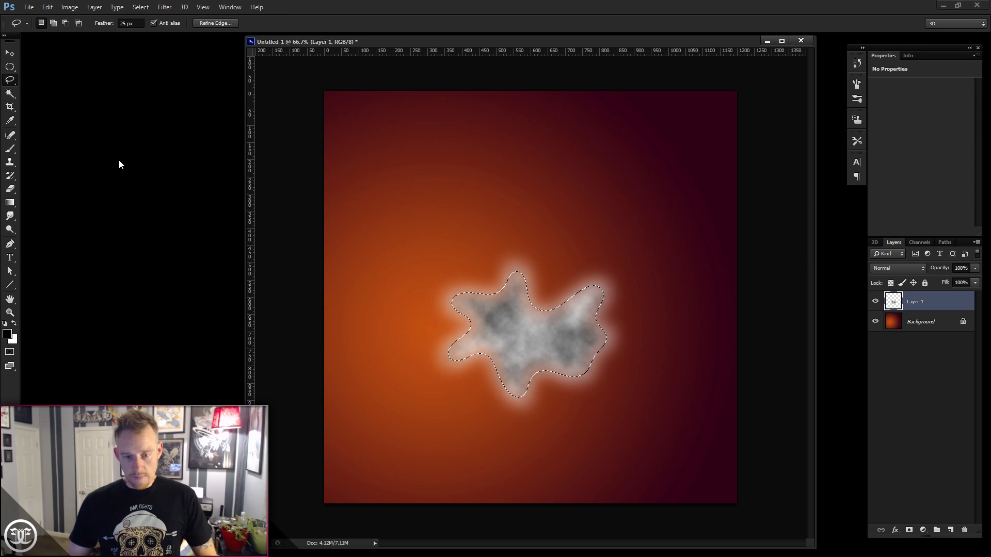
{"action": "key", "text": "ctrl+f"}
{"action": "key", "text": "ctrl+f"}
{"action": "key", "text": "ctrl+f"}
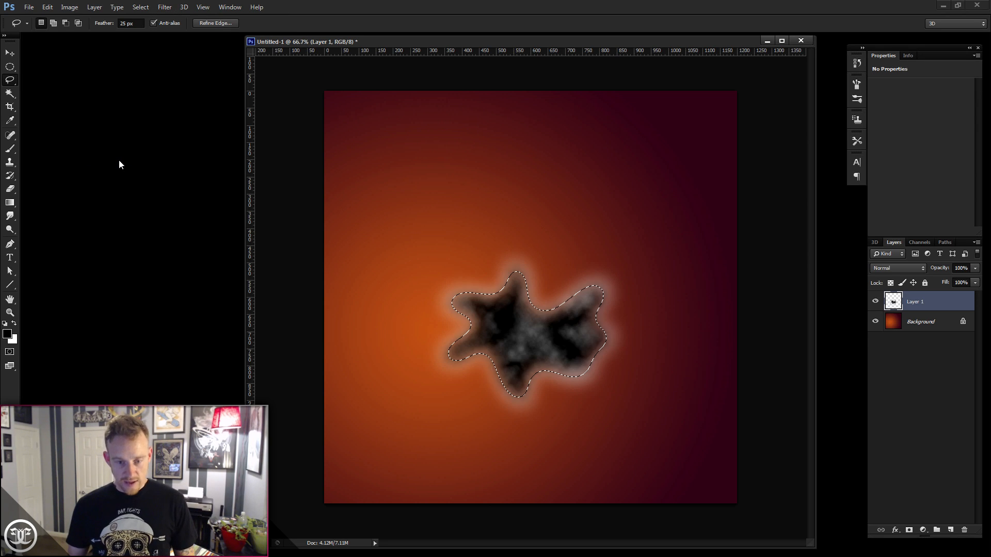
{"action": "key", "text": "ctrl+f"}
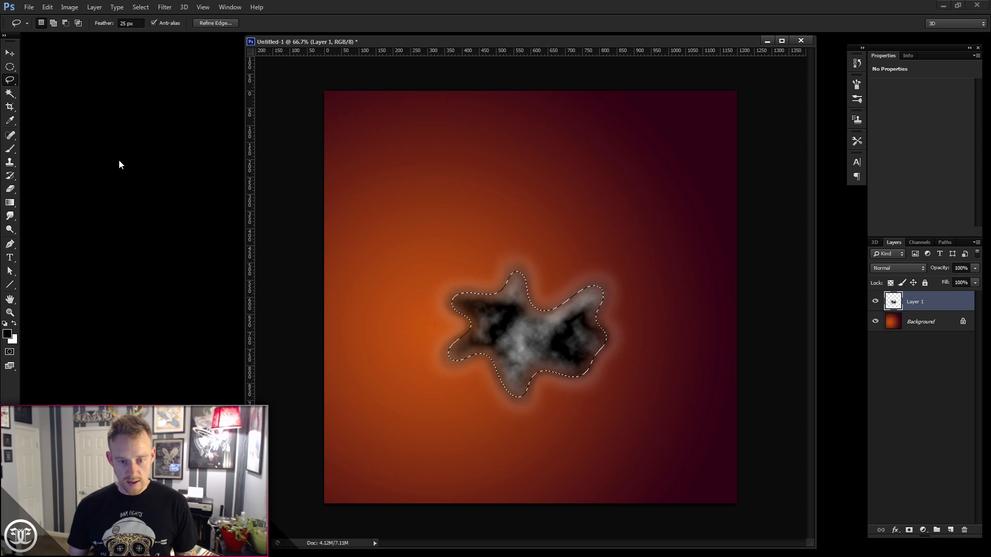
{"action": "key", "text": "ctrl+f"}
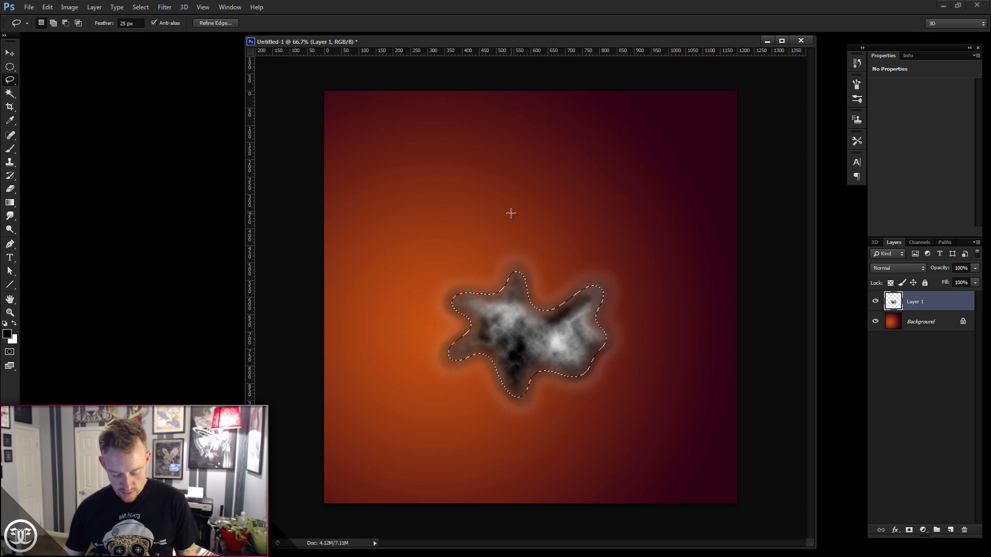
Step: Deselect the cloud shape and brighten its highlights with Levels, lowering the white input point to about three-fifths of the range
{"action": "left_click", "coordinate": [141, 7]}
{"action": "left_click", "coordinate": [150, 29]}
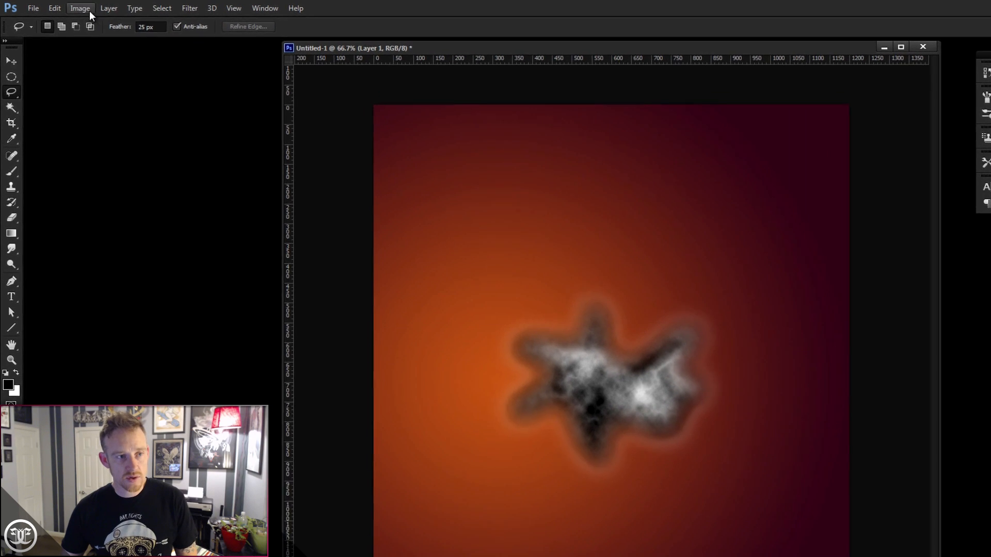
{"action": "left_click", "coordinate": [89, 11]}
{"action": "mouse_move", "coordinate": [95, 40]}
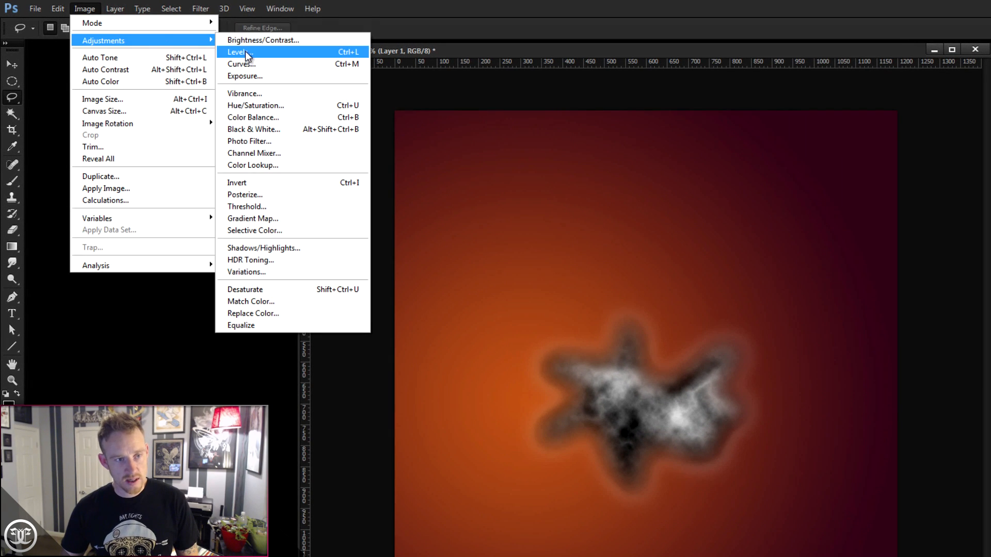
{"action": "left_click", "coordinate": [245, 52]}
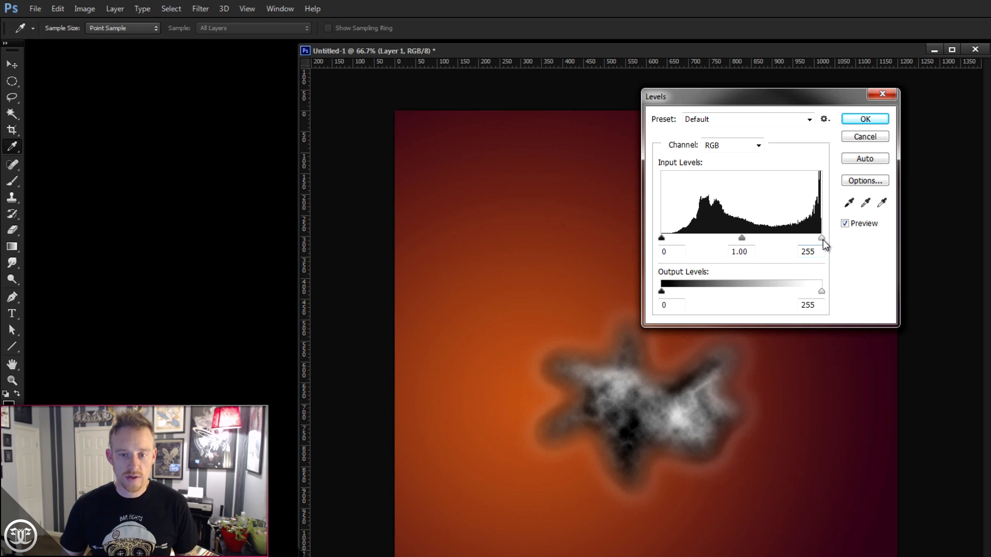
{"action": "left_click_drag", "start_coordinate": [823, 239], "coordinate": [758, 240]}
{"action": "left_click", "coordinate": [862, 120]}
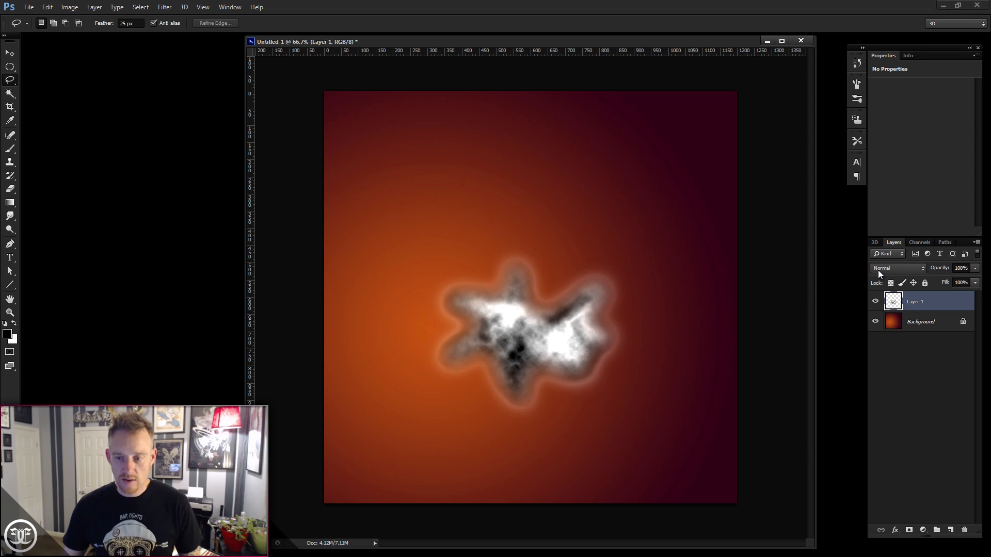
Step: Set Layer 1 to Screen and apply a Zoom Radial Blur, amount 100, Good quality, centred slightly left of and below the middle, repeating it twice
{"action": "left_click", "coordinate": [878, 270]}
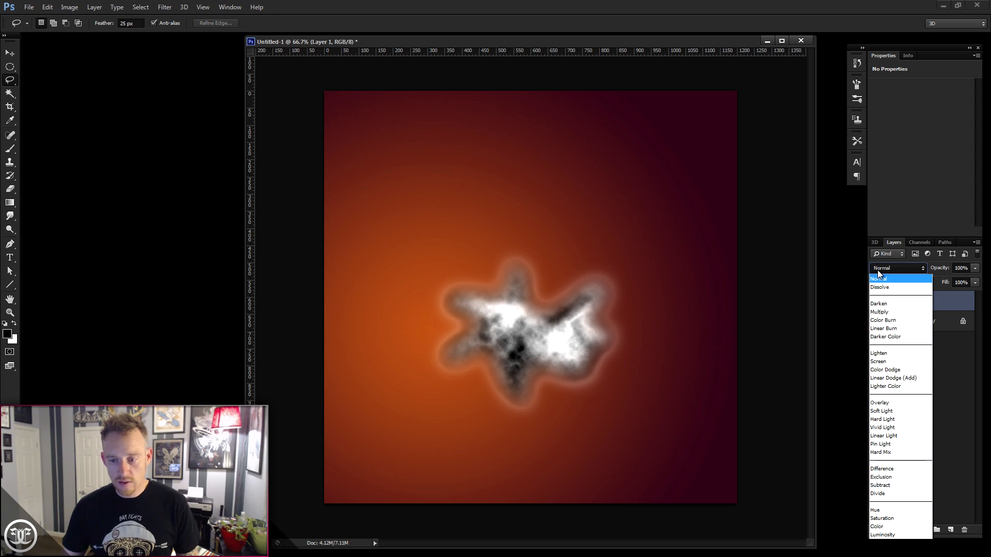
{"action": "left_click", "coordinate": [880, 361]}
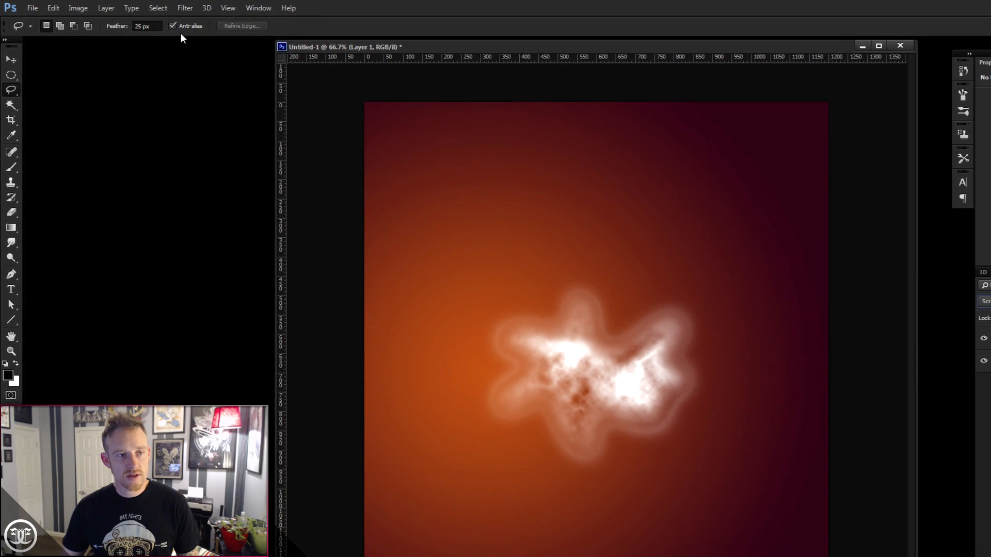
{"action": "left_click", "coordinate": [164, 6]}
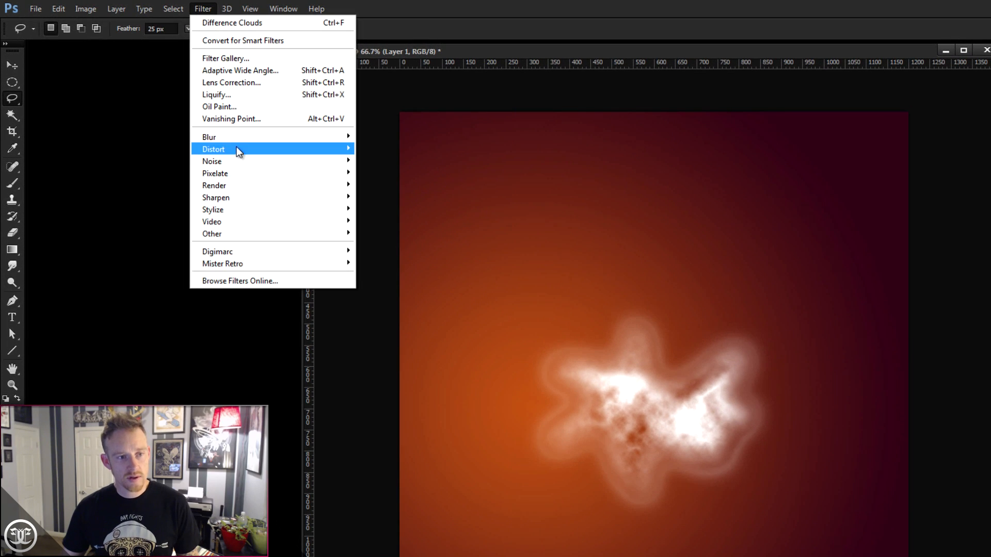
{"action": "mouse_move", "coordinate": [237, 140]}
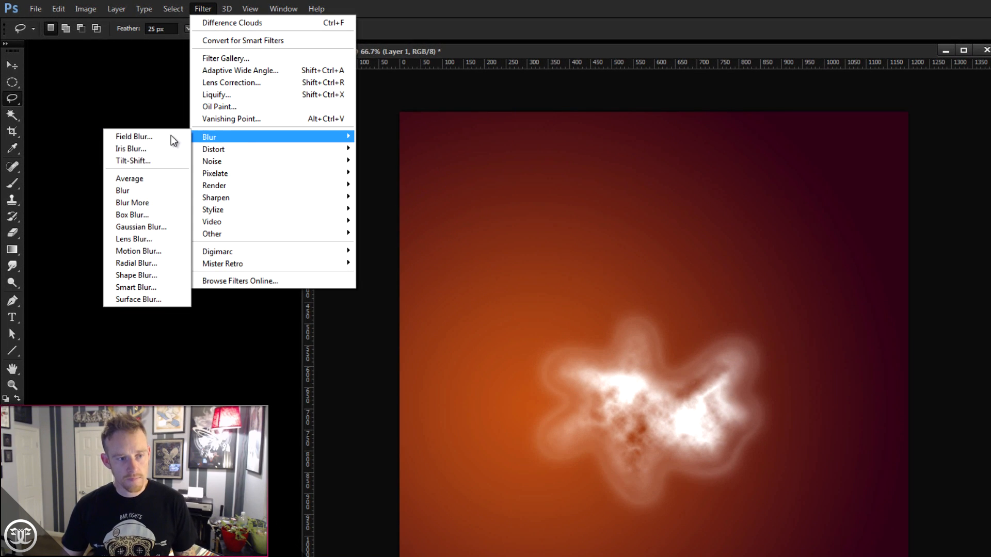
{"action": "left_click", "coordinate": [144, 263]}
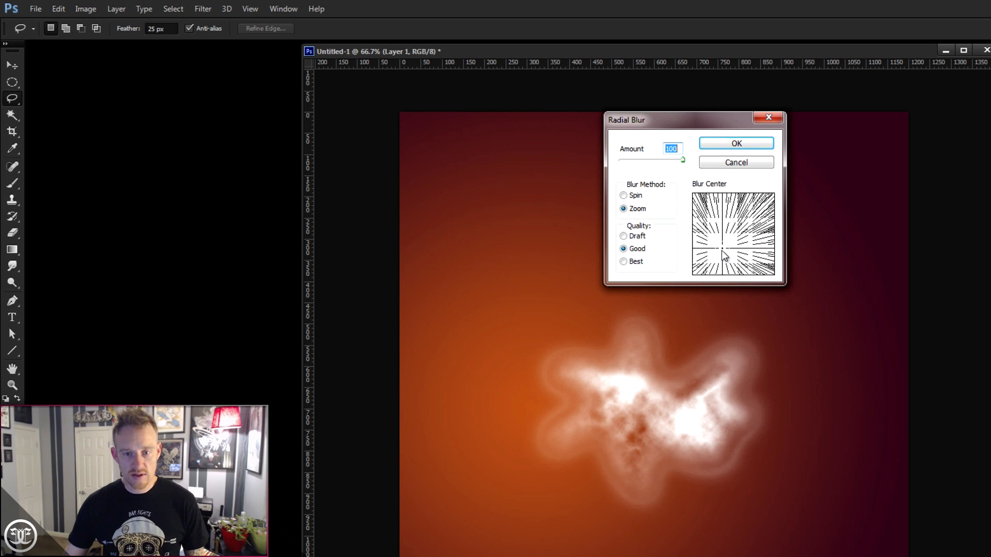
{"action": "left_click_drag", "start_coordinate": [723, 250], "coordinate": [726, 250]}
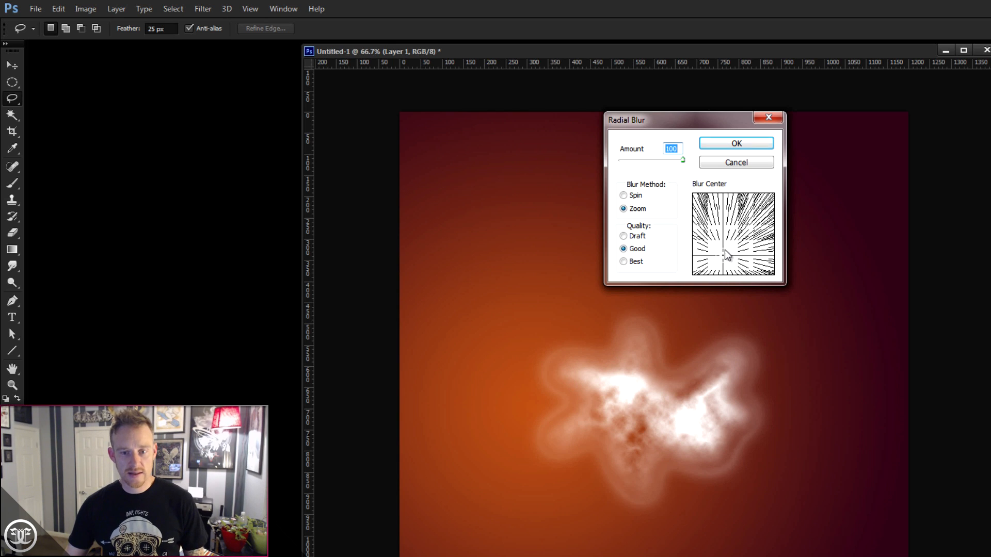
{"action": "left_click_drag", "start_coordinate": [726, 249], "coordinate": [727, 251]}
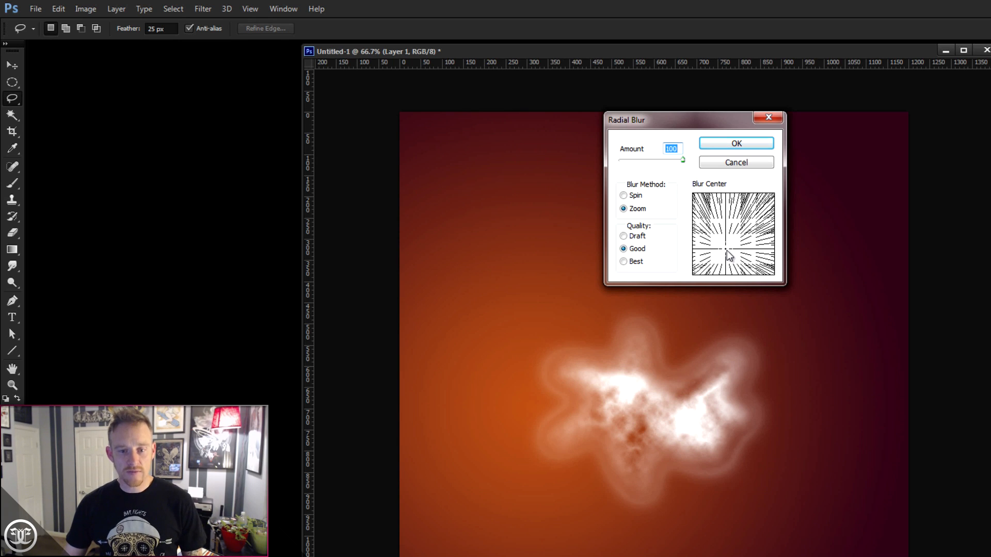
{"action": "left_click", "coordinate": [727, 251]}
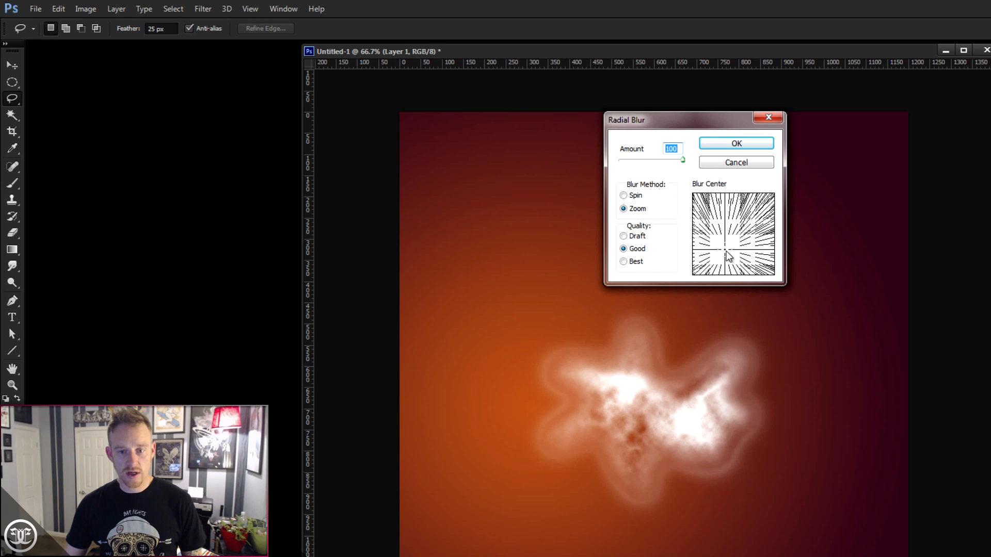
{"action": "left_click", "coordinate": [739, 144]}
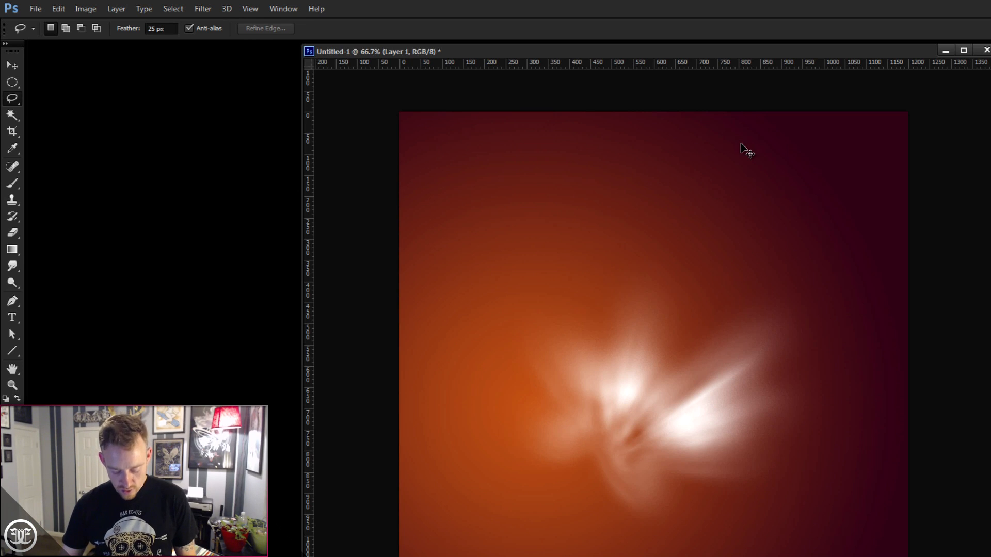
{"action": "key", "text": "ctrl+f"}
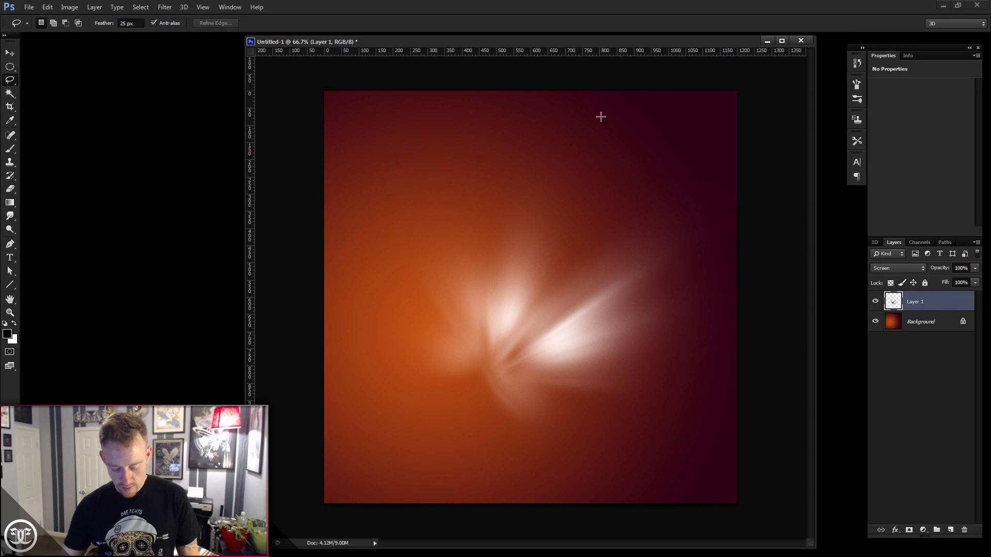
{"action": "key", "text": "ctrl+f"}
Step: Enlarge Layer 1's light burst proportionally to about 201% and position the origin of its rays left of and below the canvas centre
{"action": "key", "text": "ctrl+t"}
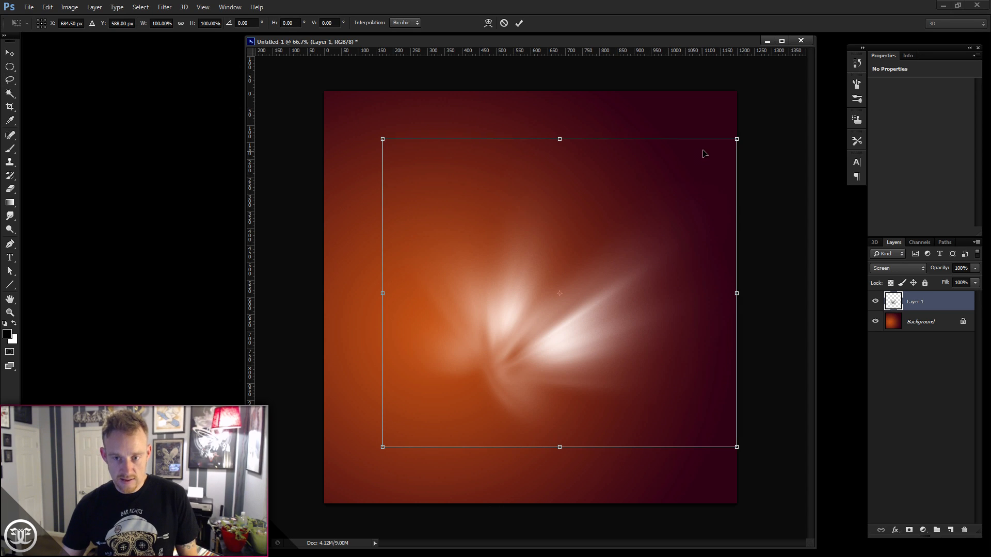
{"action": "left_click_drag", "start_coordinate": [759, 127], "coordinate": [986, 5]}
{"action": "left_click_drag", "start_coordinate": [671, 300], "coordinate": [576, 343]}
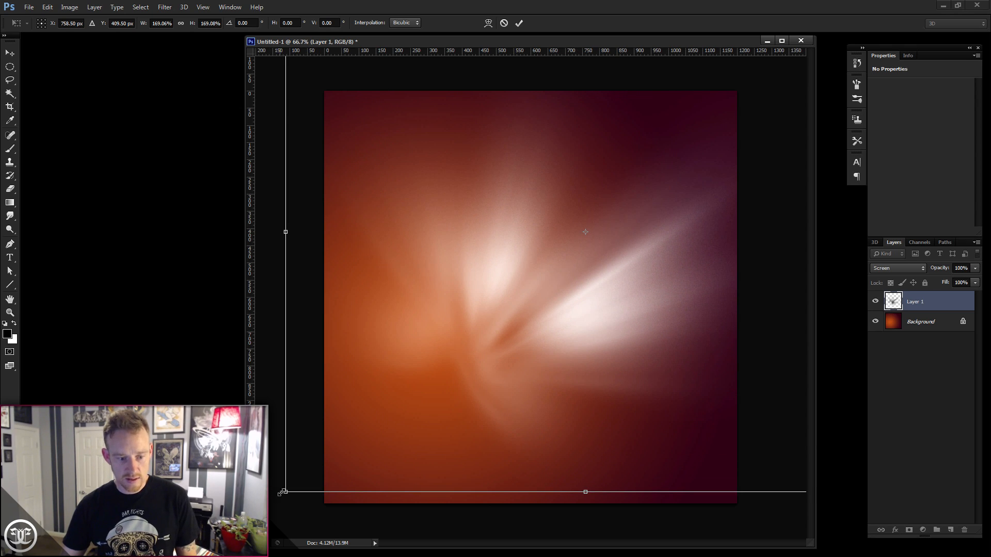
{"action": "left_click_drag", "start_coordinate": [286, 492], "coordinate": [228, 542]}
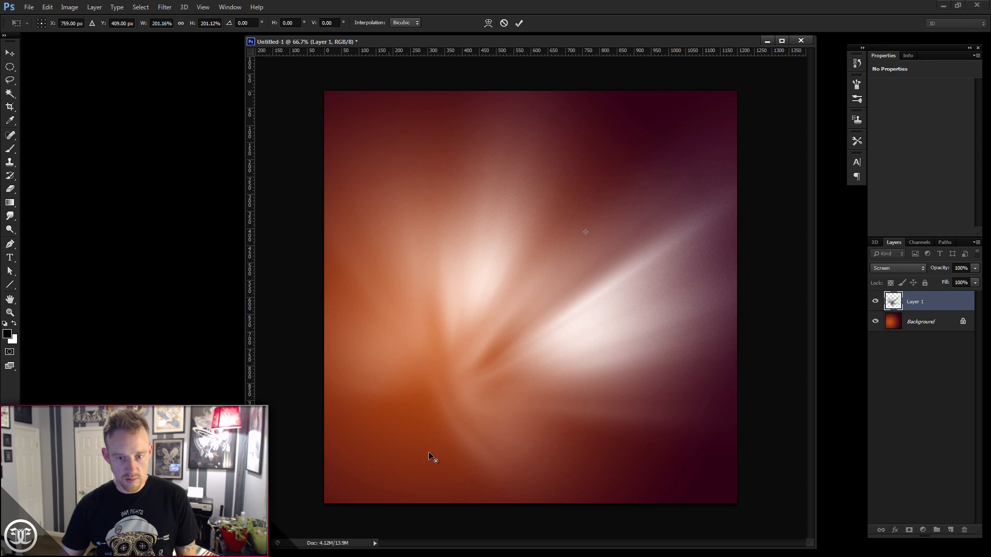
{"action": "mouse_move", "coordinate": [418, 431]}
{"action": "left_mouse_down"}
{"action": "mouse_move", "coordinate": [416, 408]}
{"action": "mouse_move", "coordinate": [416, 417]}
{"action": "left_mouse_up"}
{"action": "key", "text": "Return"}
Step: On a new layer, fill a jagged lasso selection feathered 25 px with white in the lower-left part of the canvas
{"action": "key", "text": "l"}
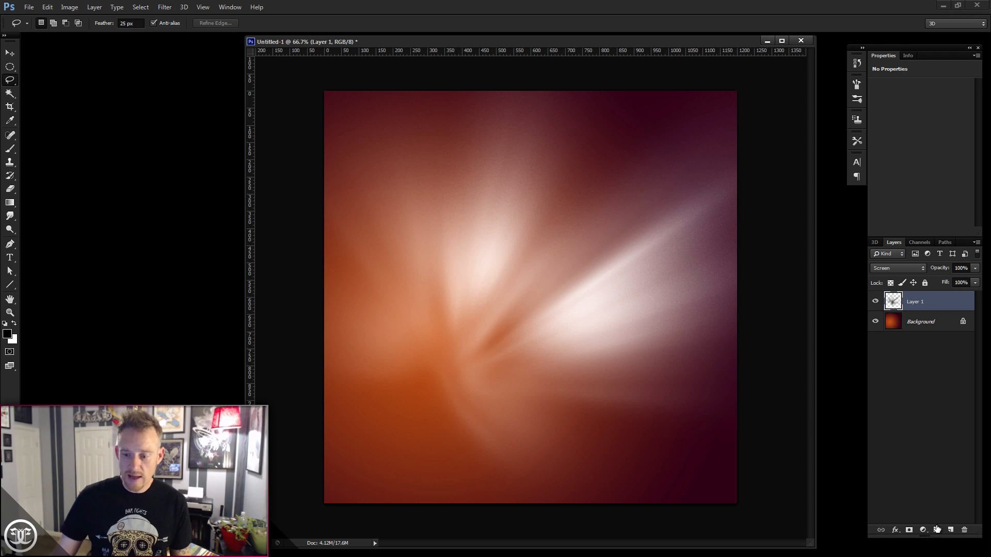
{"action": "left_click", "coordinate": [951, 530]}
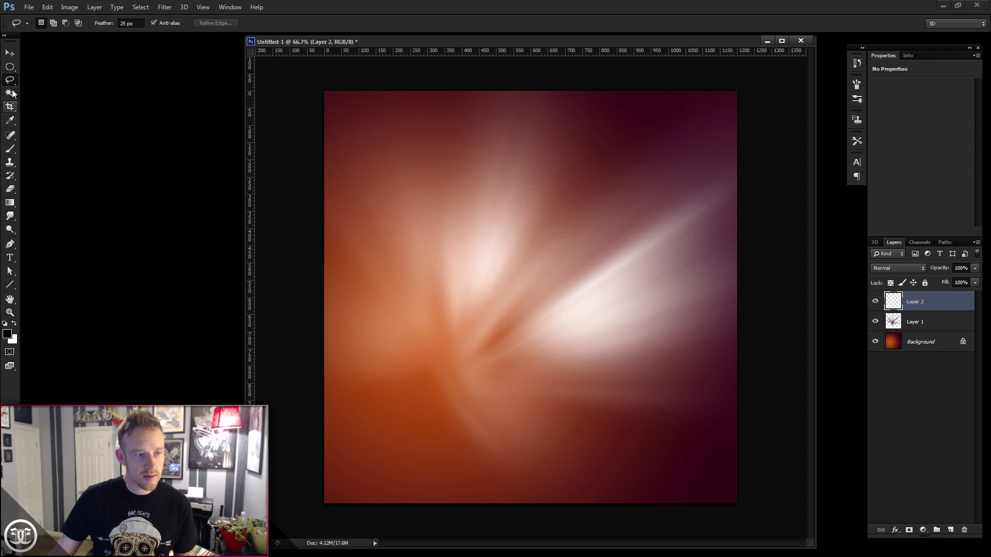
{"action": "mouse_move", "coordinate": [461, 321]}
{"action": "left_mouse_down"}
{"action": "mouse_move", "coordinate": [401, 332]}
{"action": "mouse_move", "coordinate": [365, 391]}
{"action": "mouse_move", "coordinate": [436, 439]}
{"action": "mouse_move", "coordinate": [497, 414]}
{"action": "mouse_move", "coordinate": [519, 361]}
{"action": "mouse_move", "coordinate": [496, 321]}
{"action": "mouse_move", "coordinate": [480, 334]}
{"action": "left_mouse_up"}
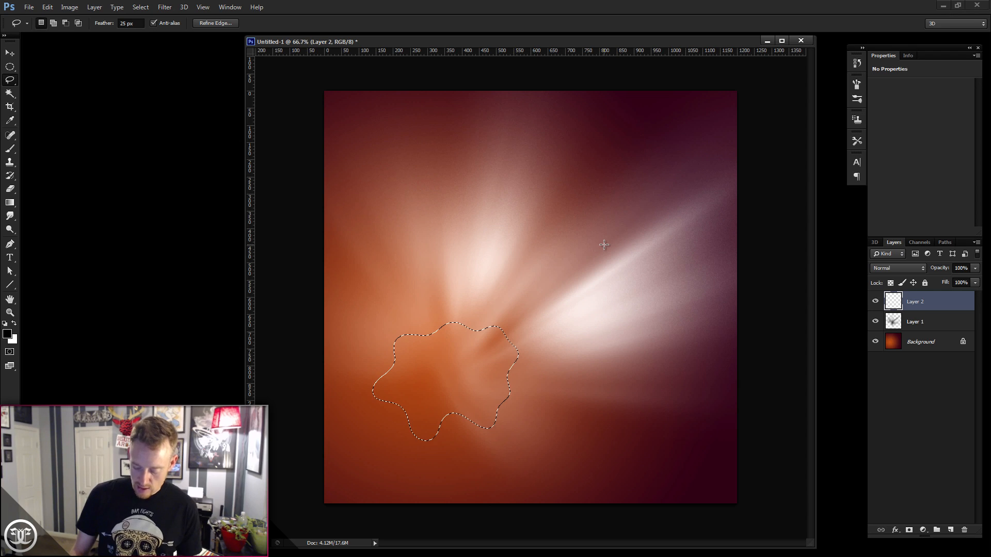
{"action": "key", "text": "ctrl+BackSpace"}
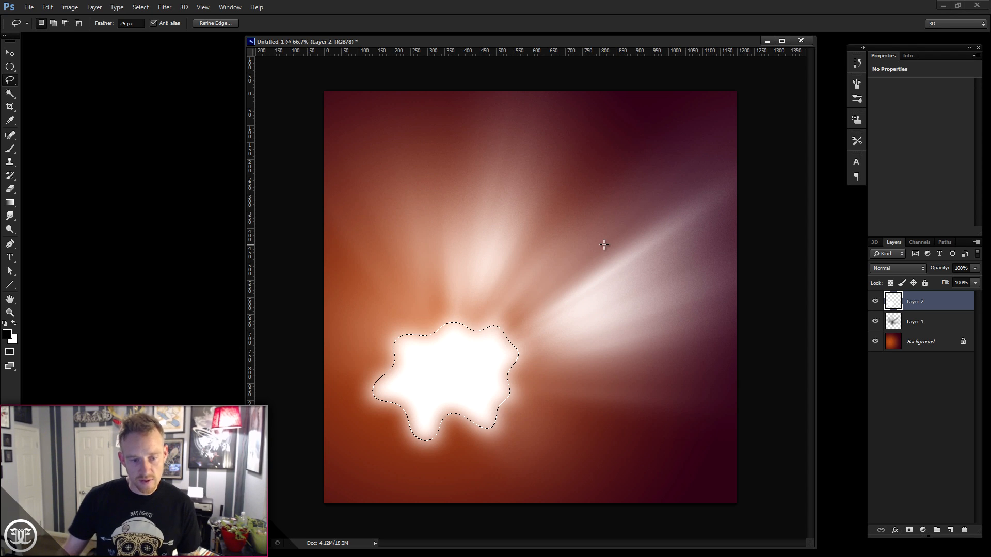
Step: Render Difference Clouds inside the feathered selection on Layer 2 and repeat the filter four times
{"action": "left_click", "coordinate": [164, 7]}
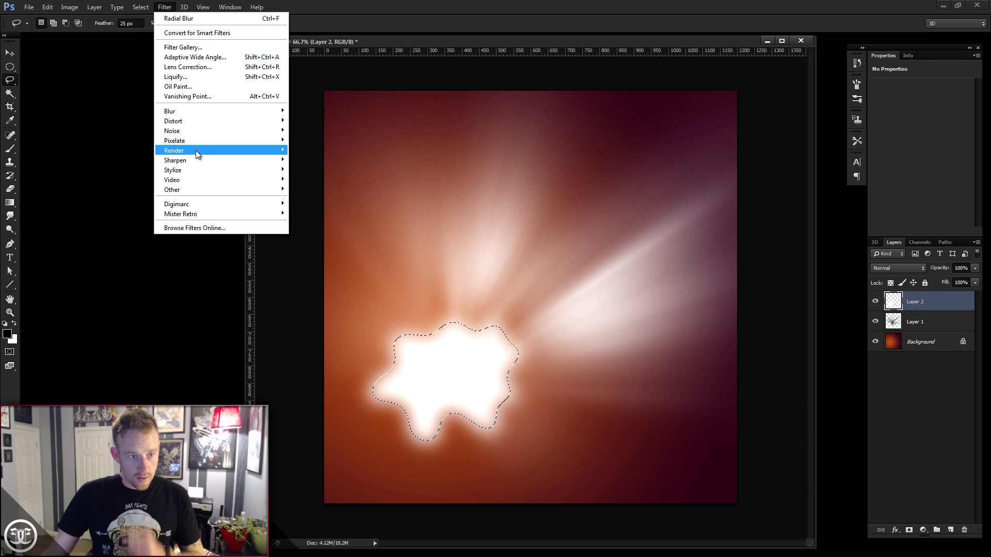
{"action": "mouse_move", "coordinate": [196, 150]}
{"action": "left_click", "coordinate": [125, 163]}
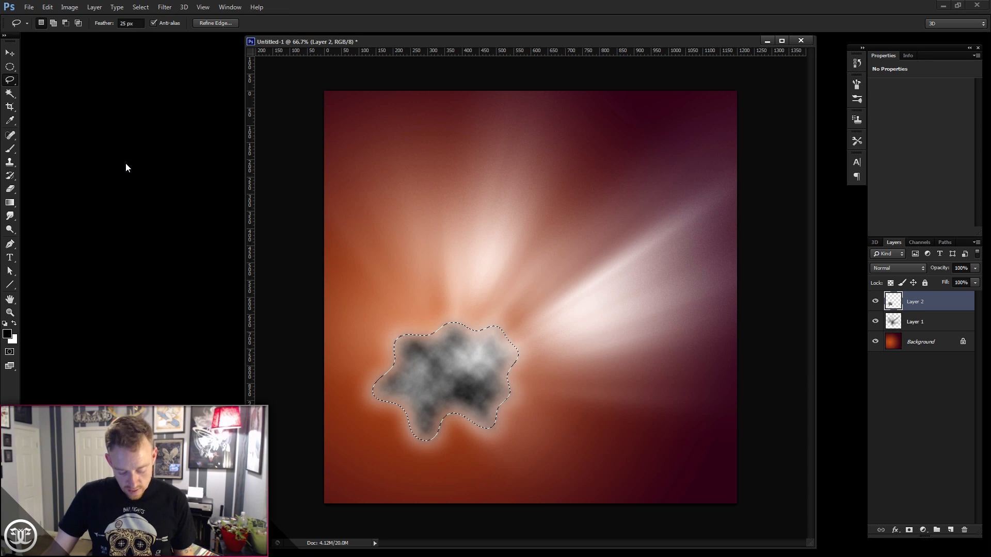
{"action": "key", "text": "ctrl+f"}
{"action": "key", "text": "ctrl+f"}
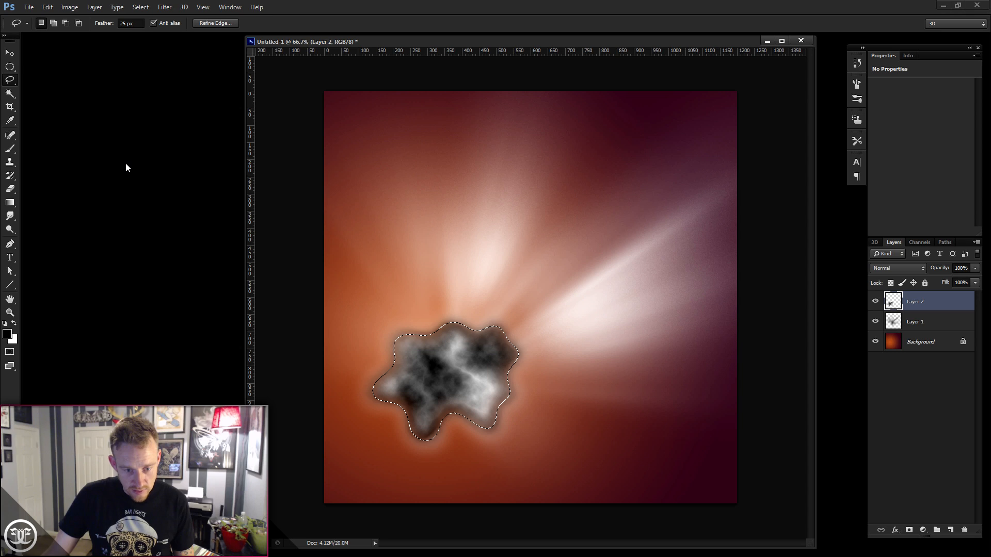
{"action": "key", "text": "ctrl+f"}
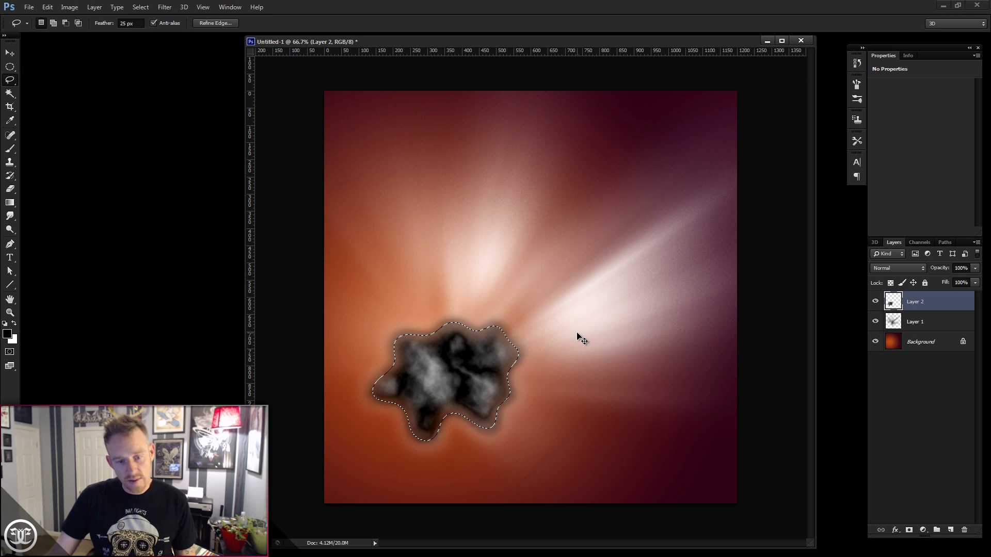
{"action": "key", "text": "ctrl+f"}
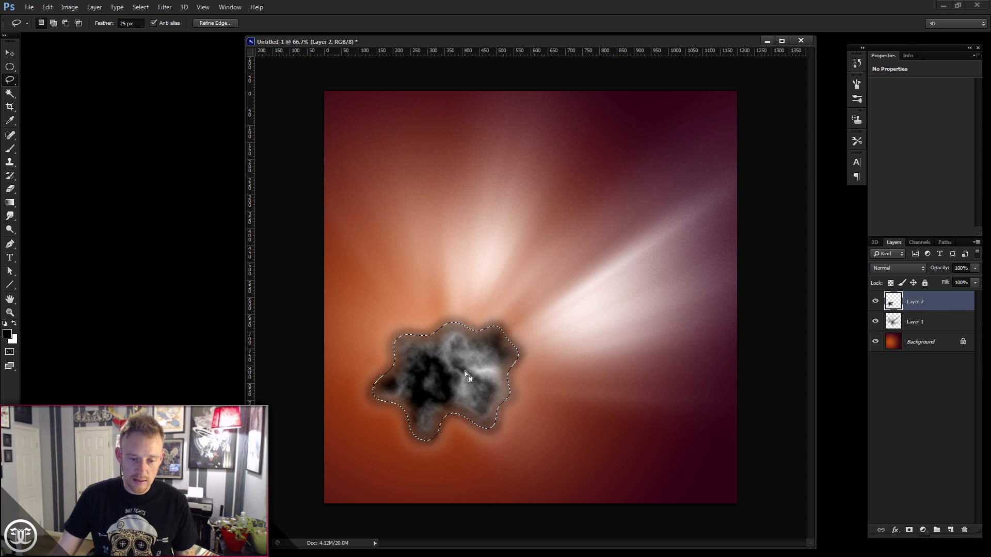
Step: Deselect the new cloud shape and brighten its highlights with Levels, setting the white input level to 132
{"action": "key", "text": "ctrl+d"}
{"action": "left_click", "coordinate": [79, 9]}
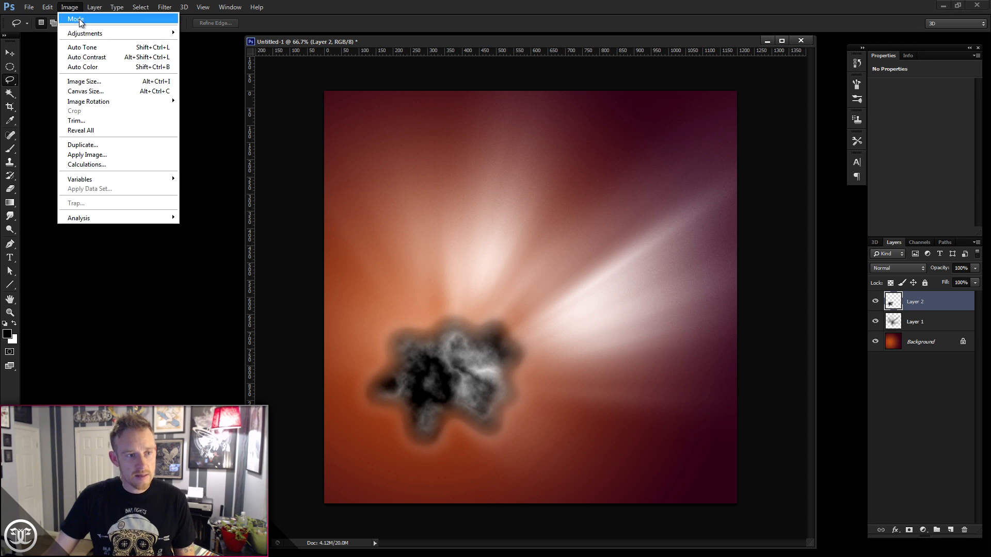
{"action": "mouse_move", "coordinate": [87, 34]}
{"action": "left_click", "coordinate": [209, 44]}
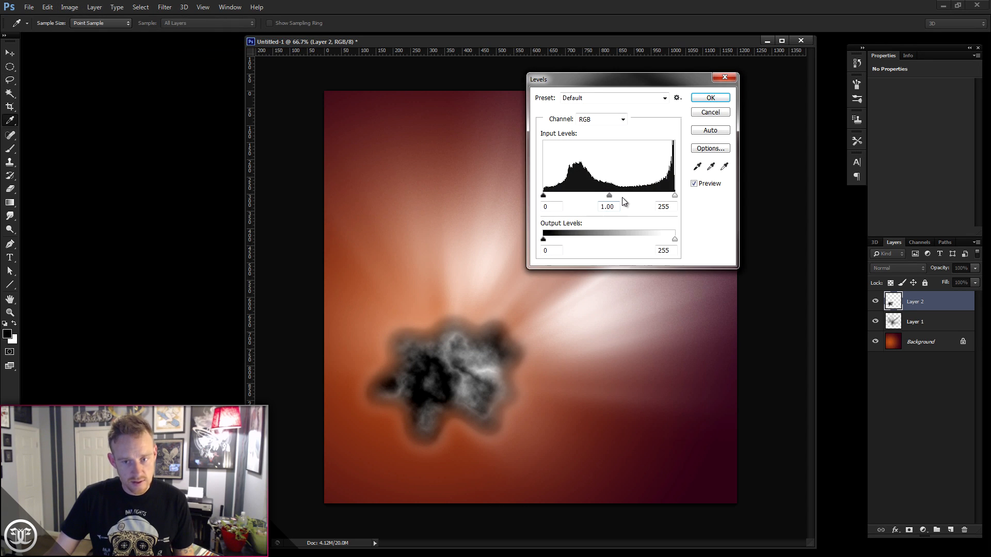
{"action": "left_click_drag", "start_coordinate": [673, 196], "coordinate": [611, 199]}
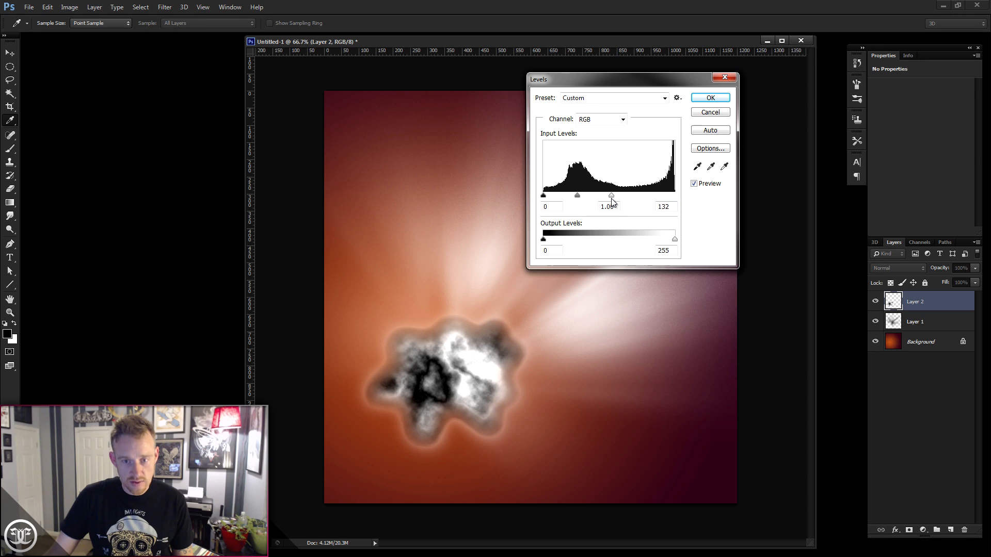
{"action": "left_click", "coordinate": [710, 99]}
Step: Set Layer 2 to Screen and apply the same Zoom Radial Blur, amount 100 and Good quality, repeating it twice
{"action": "left_click", "coordinate": [896, 268]}
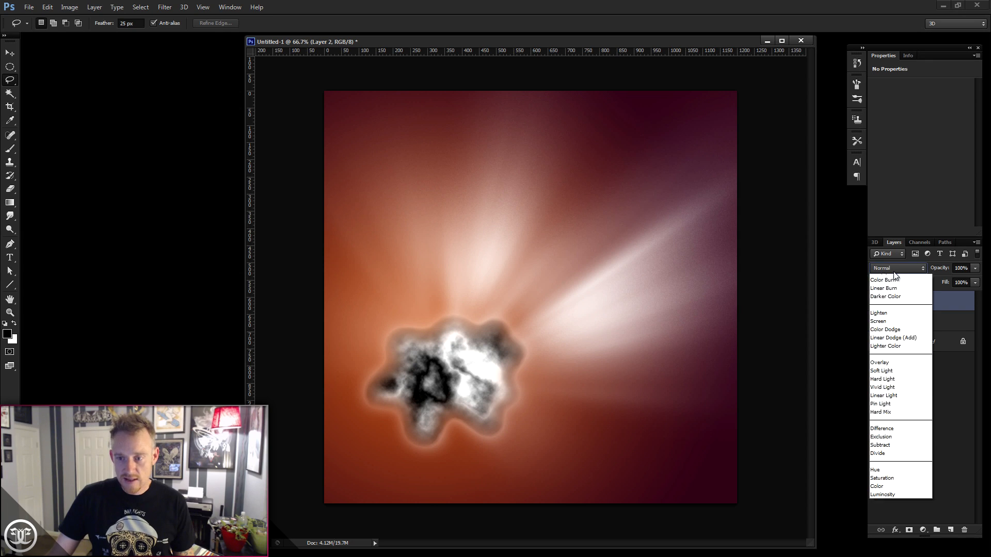
{"action": "left_click", "coordinate": [889, 362]}
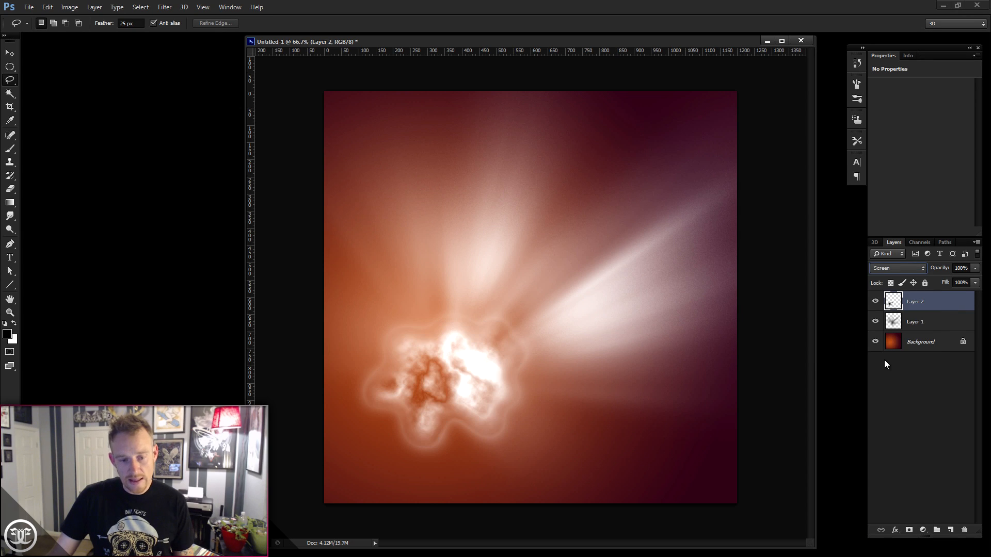
{"action": "left_click", "coordinate": [163, 7]}
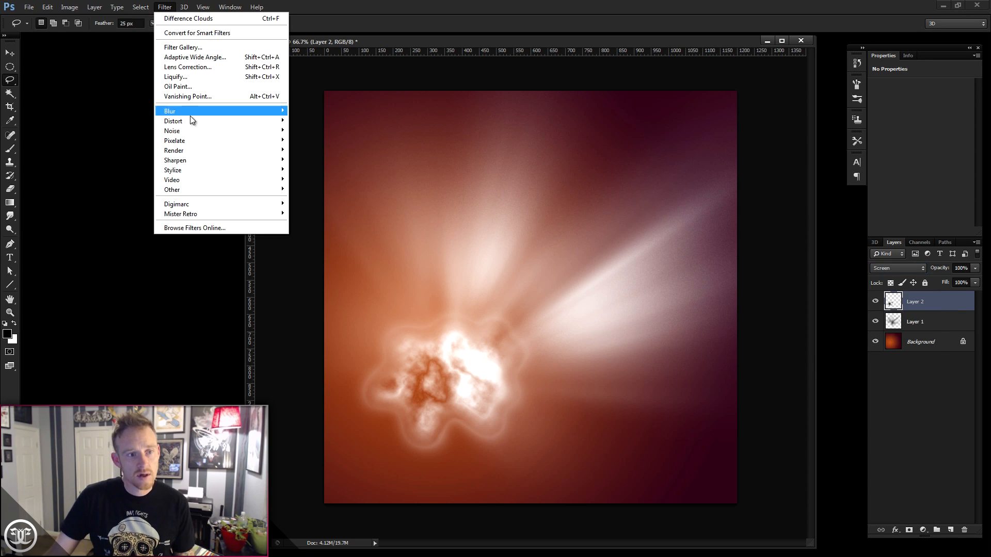
{"action": "mouse_move", "coordinate": [191, 150]}
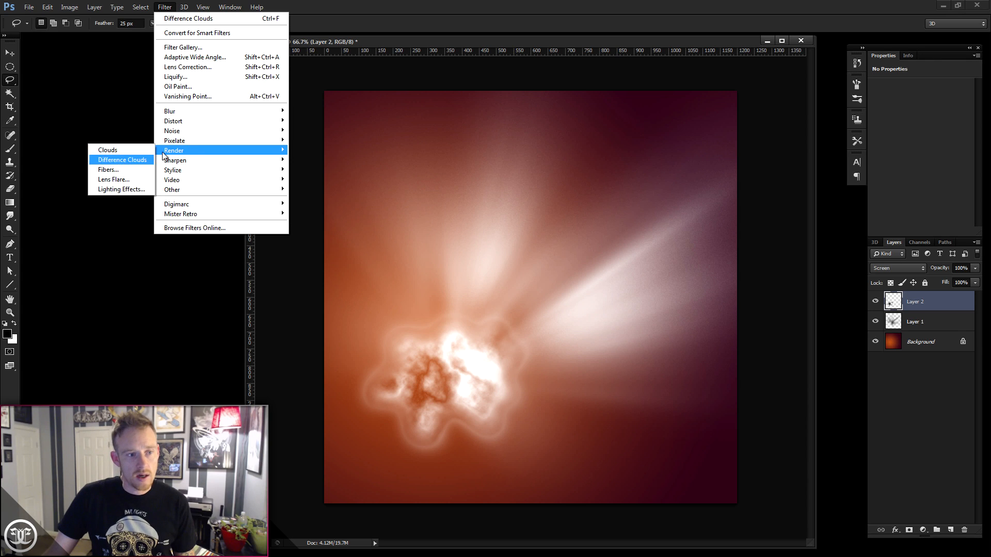
{"action": "mouse_move", "coordinate": [184, 108]}
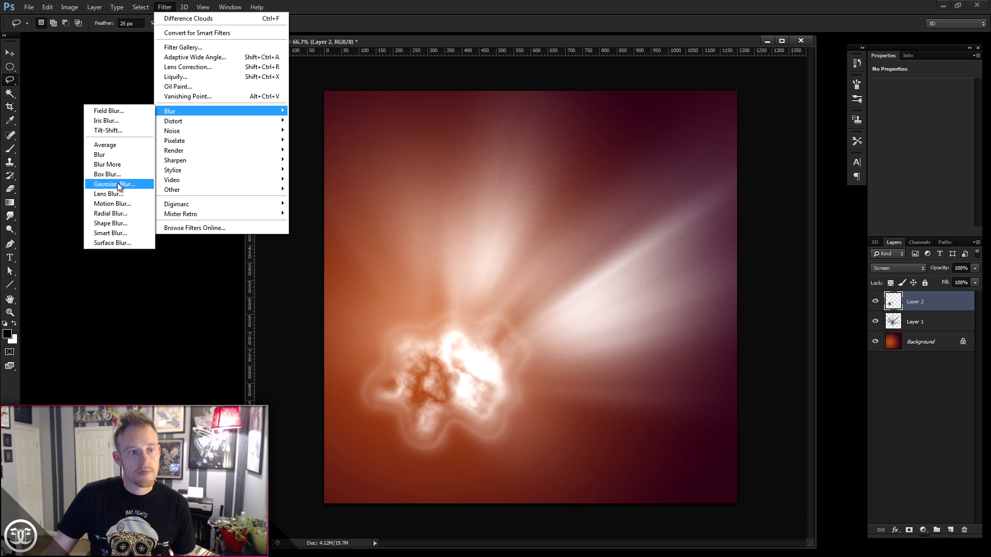
{"action": "left_click", "coordinate": [110, 213]}
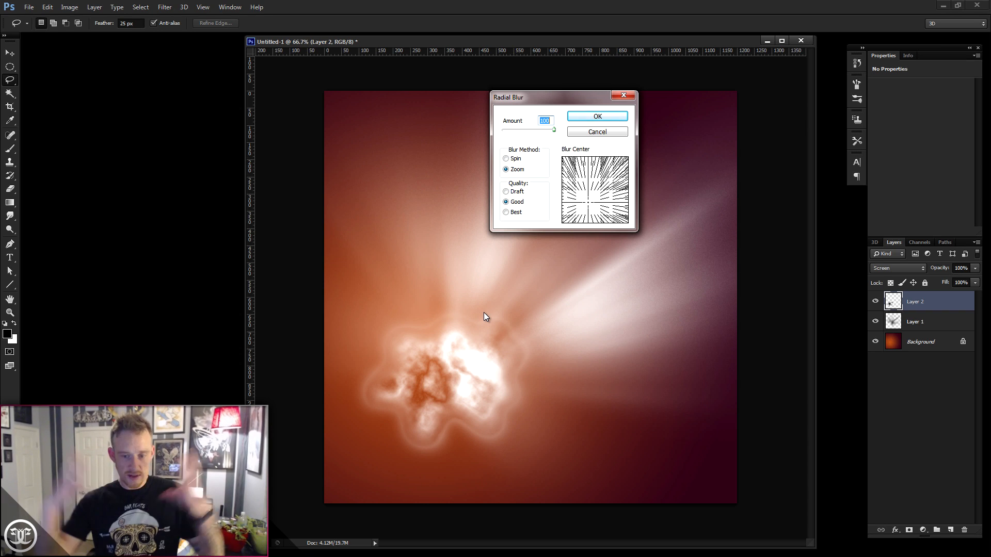
{"action": "left_click", "coordinate": [598, 116]}
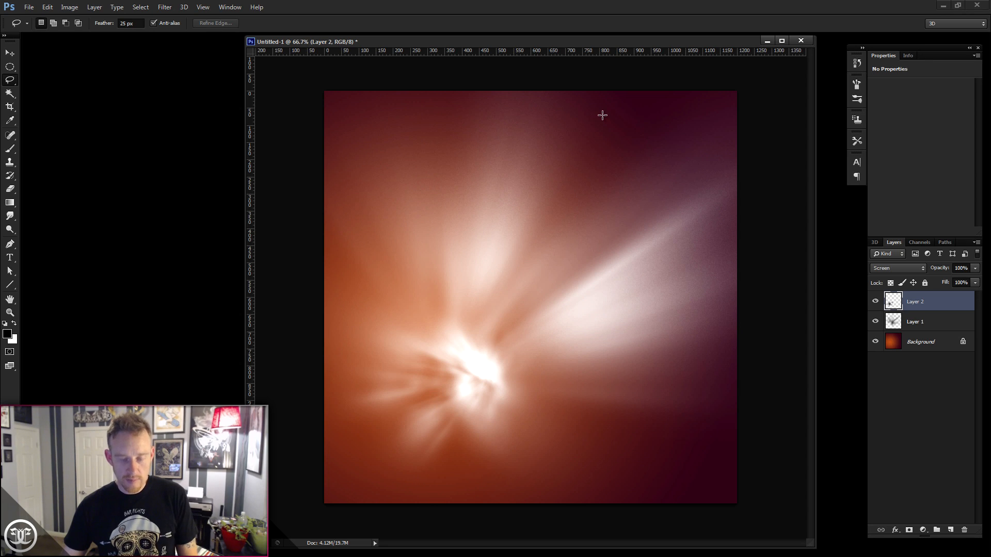
{"action": "key", "text": "ctrl+f"}
{"action": "key", "text": "ctrl+f"}
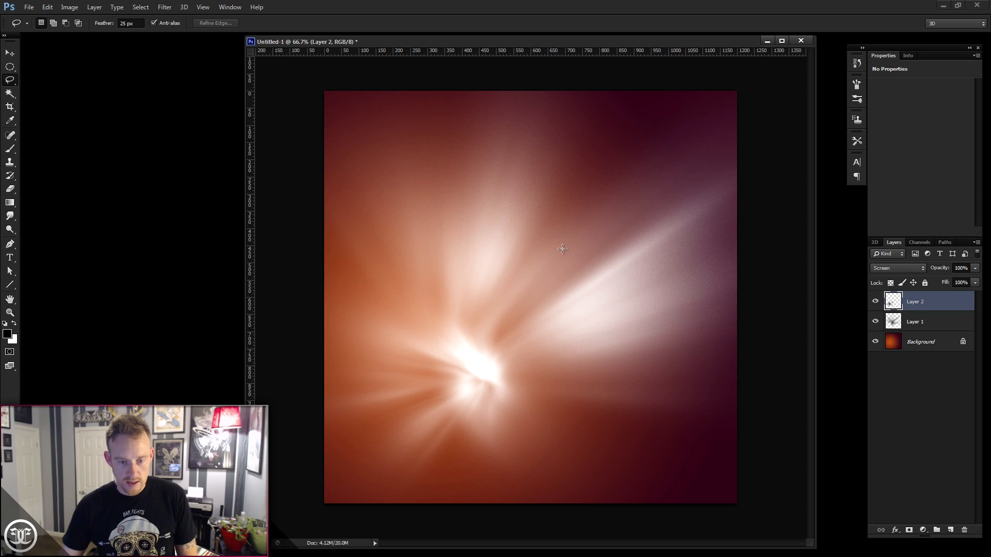
Step: Enlarge Layer 2's light burst with Free Transform and shift it left so its rays spread past the canvas's left edge
{"action": "key", "text": "ctrl+t"}
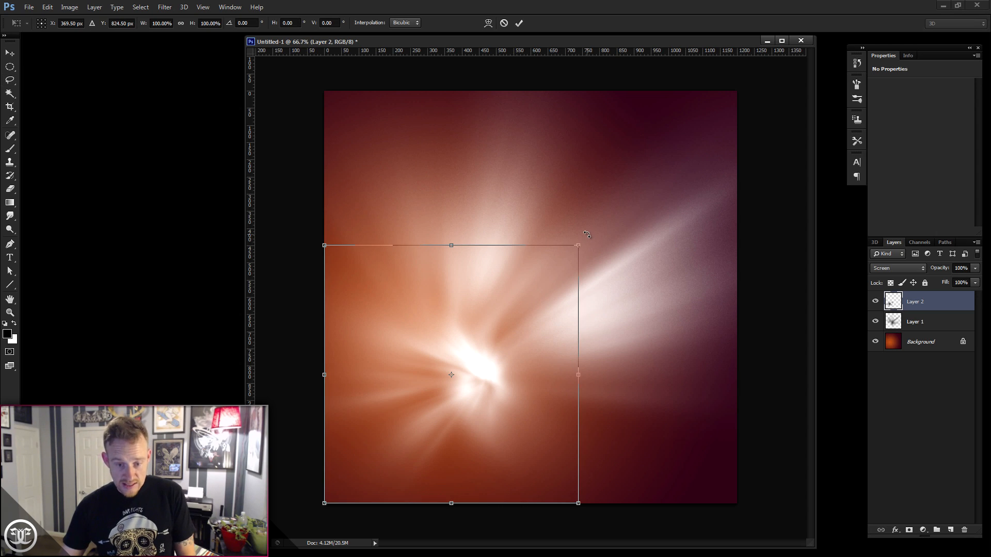
{"action": "left_click_drag", "start_coordinate": [580, 245], "coordinate": [717, 173]}
{"action": "mouse_move", "coordinate": [575, 312]}
{"action": "left_mouse_down"}
{"action": "mouse_move", "coordinate": [515, 352]}
{"action": "mouse_move", "coordinate": [537, 307]}
{"action": "left_mouse_up"}
{"action": "key", "text": "Return"}
{"action": "key", "text": "l"}
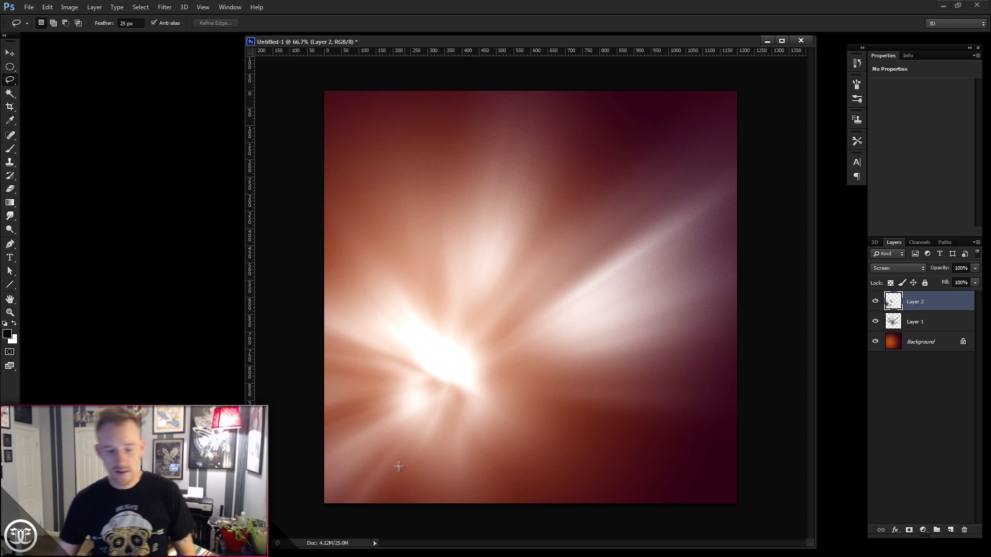
Step: Bring up the finished artwork EE_Abstrakts_3.png, examine its explosion and debris as a reference, and minimise it again
{"action": "left_click", "coordinate": [332, 543]}
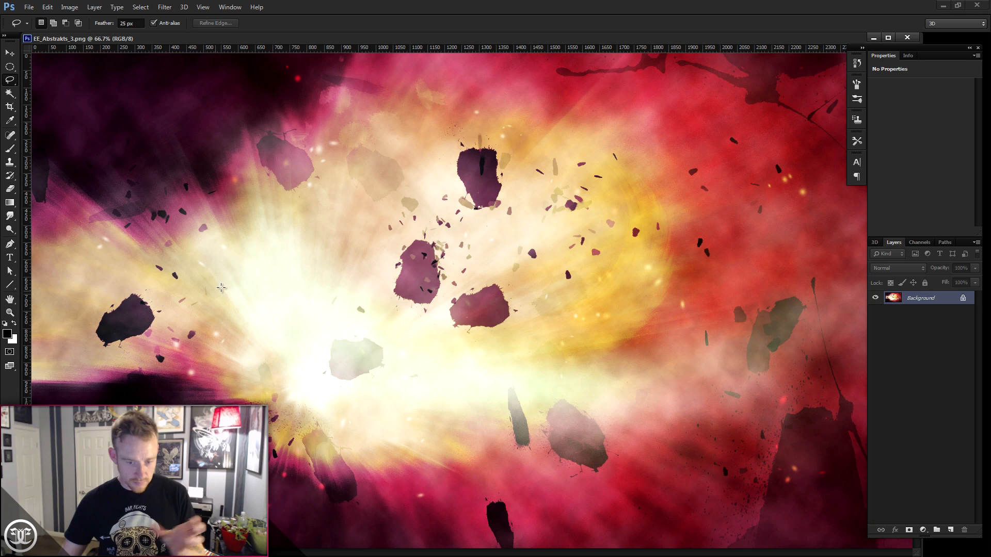
{"action": "left_click", "coordinate": [878, 38]}
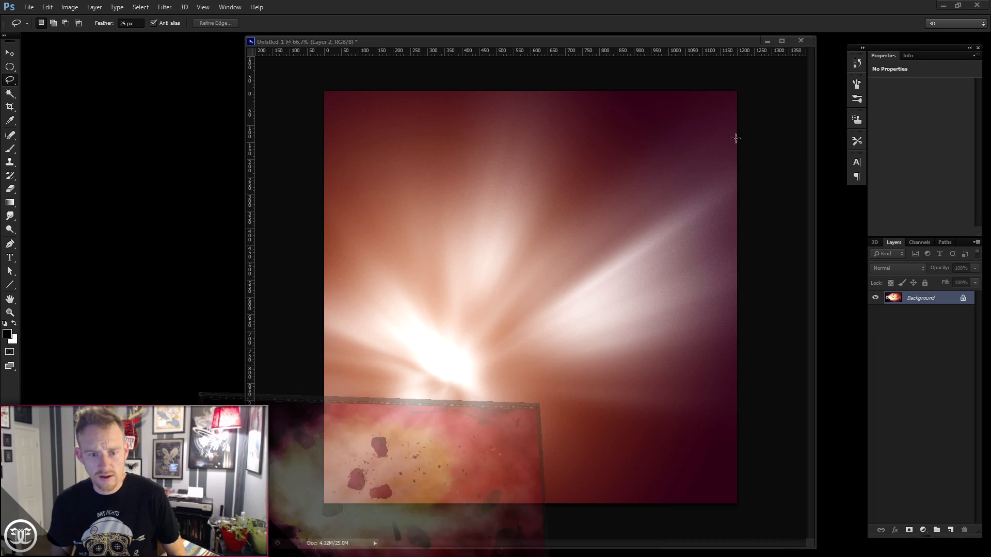
Step: Add a new layer above Layer 2 and set its blend mode to Color Dodge
{"action": "left_click", "coordinate": [9, 52]}
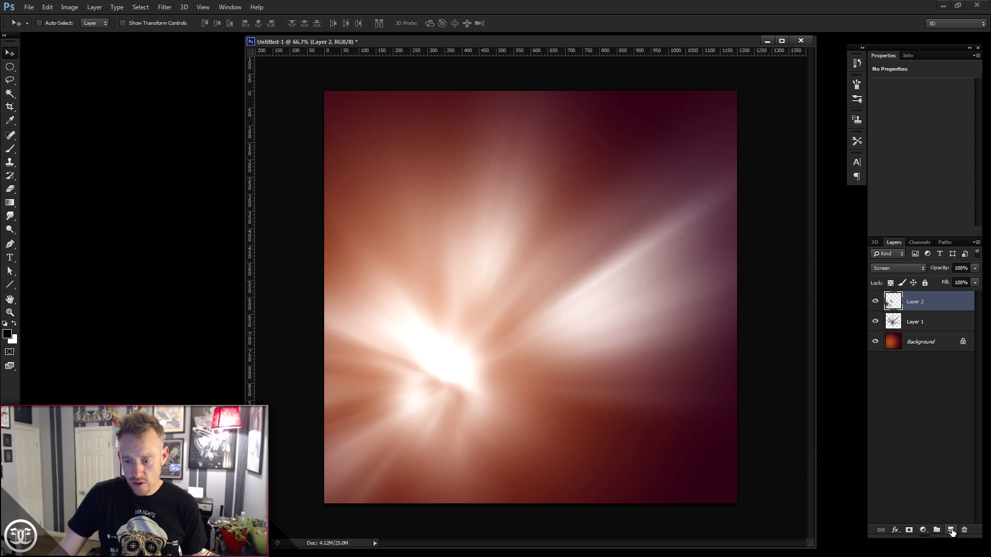
{"action": "left_click", "coordinate": [951, 530]}
{"action": "left_click", "coordinate": [894, 270]}
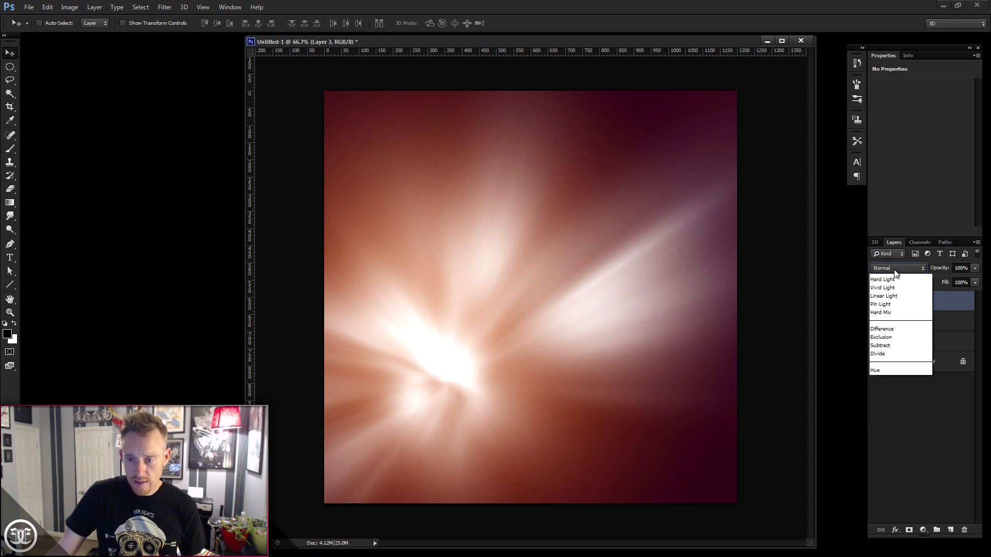
{"action": "left_click", "coordinate": [893, 370]}
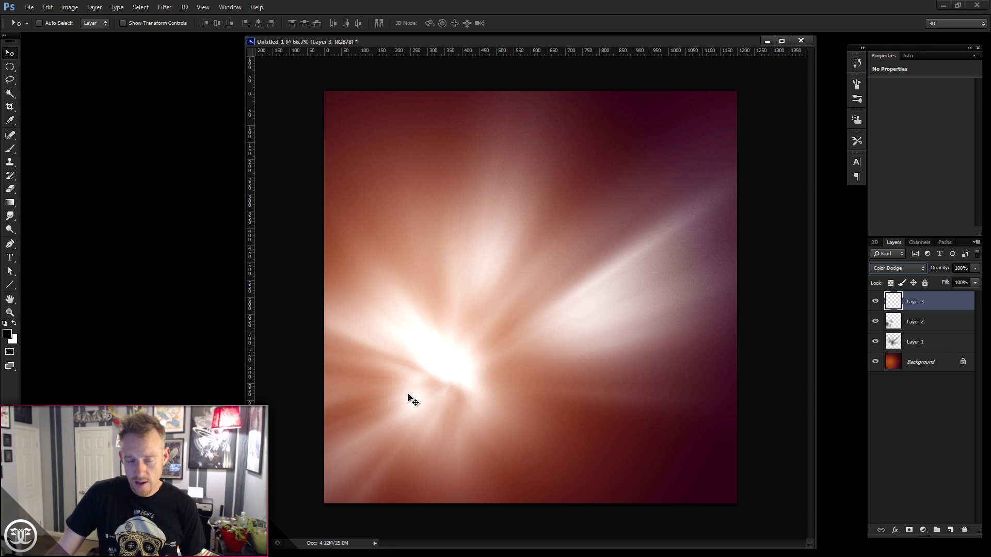
Step: Set the foreground colour to bright yellow, hex ffee5e
{"action": "left_click", "coordinate": [8, 335]}
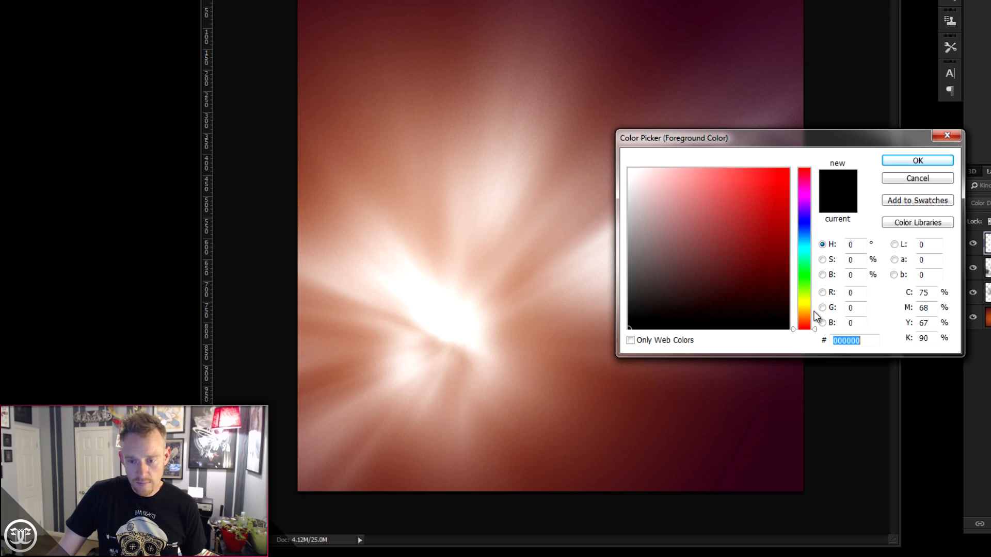
{"action": "left_click_drag", "start_coordinate": [814, 316], "coordinate": [816, 306]}
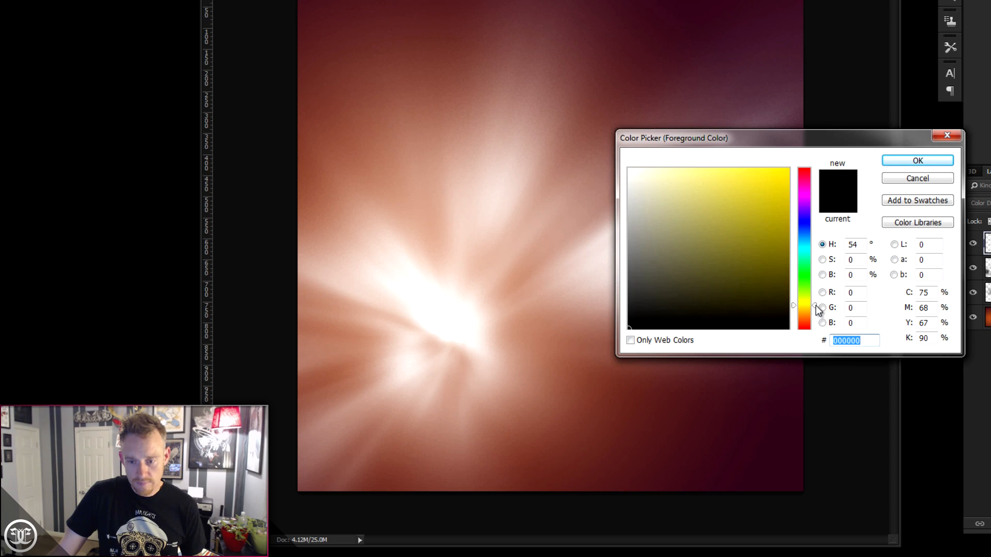
{"action": "left_click", "coordinate": [720, 163]}
{"action": "mouse_move", "coordinate": [719, 165]}
{"action": "left_mouse_down"}
{"action": "mouse_move", "coordinate": [728, 177]}
{"action": "mouse_move", "coordinate": [730, 168]}
{"action": "left_mouse_up"}
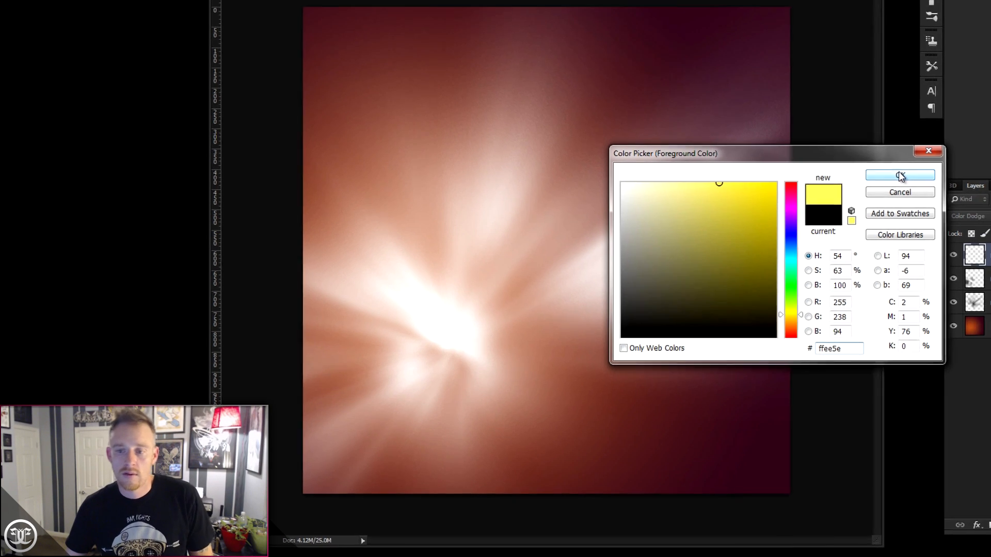
{"action": "left_click", "coordinate": [918, 161]}
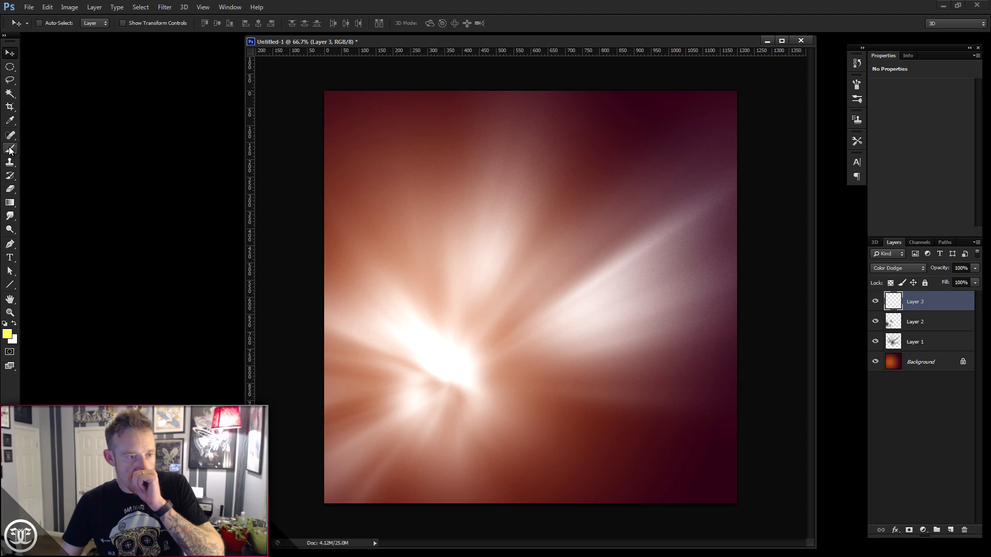
Step: Activate the Brush tool and pick the soft, scattered 33 px round brush preset
{"action": "left_click", "coordinate": [10, 149]}
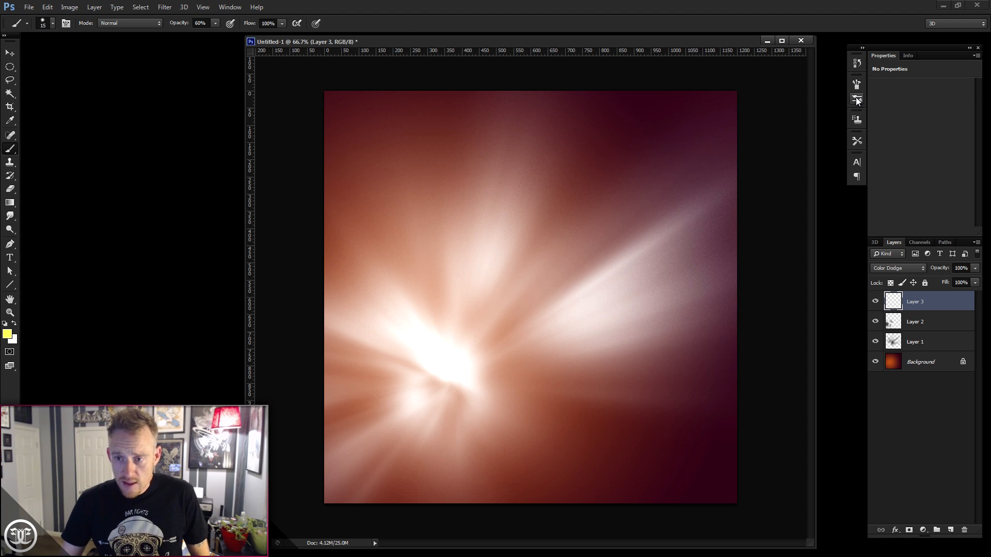
{"action": "left_click", "coordinate": [856, 98]}
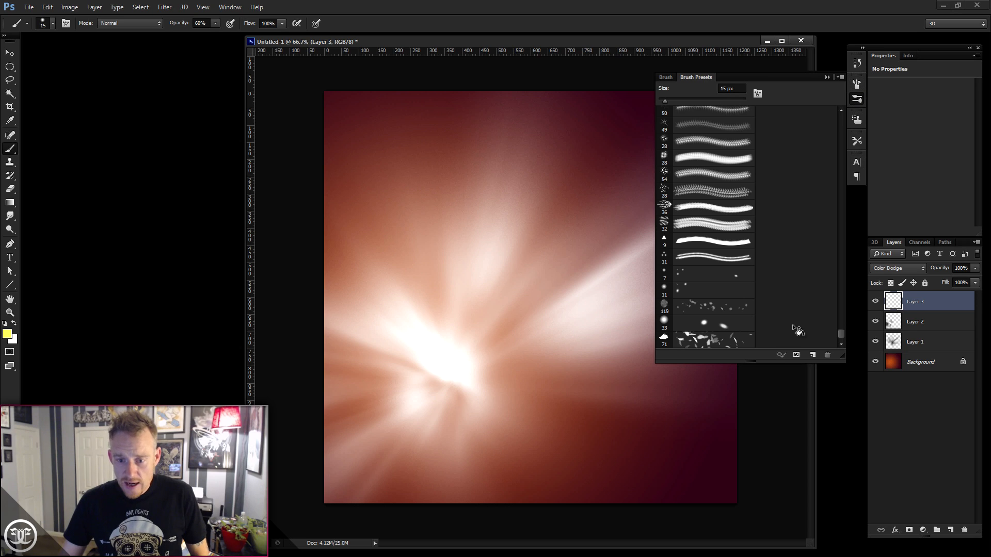
{"action": "left_click", "coordinate": [715, 325]}
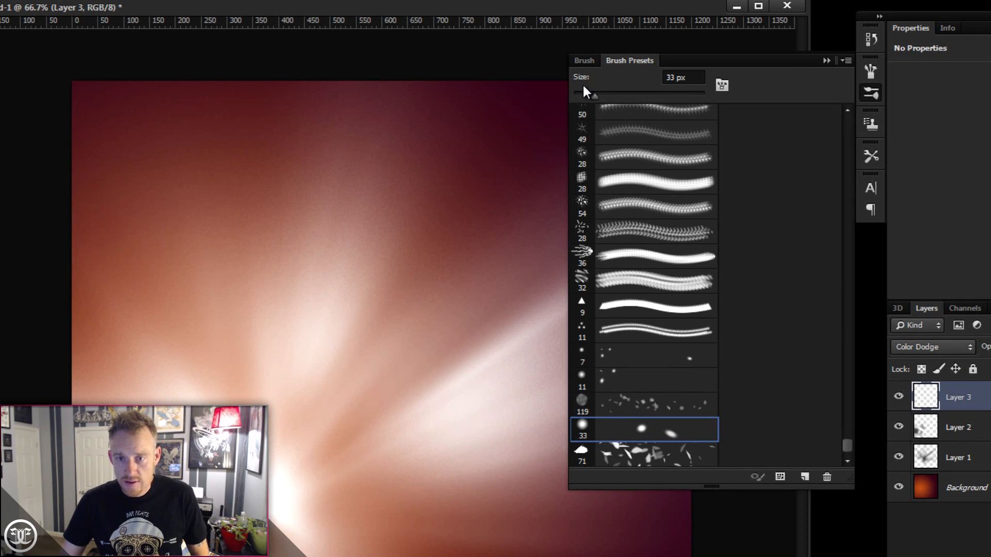
Step: Review the brush's tip shape, shape dynamics and scattering settings, and set the Flow Jitter control to Off under Transfer
{"action": "left_click", "coordinate": [583, 60]}
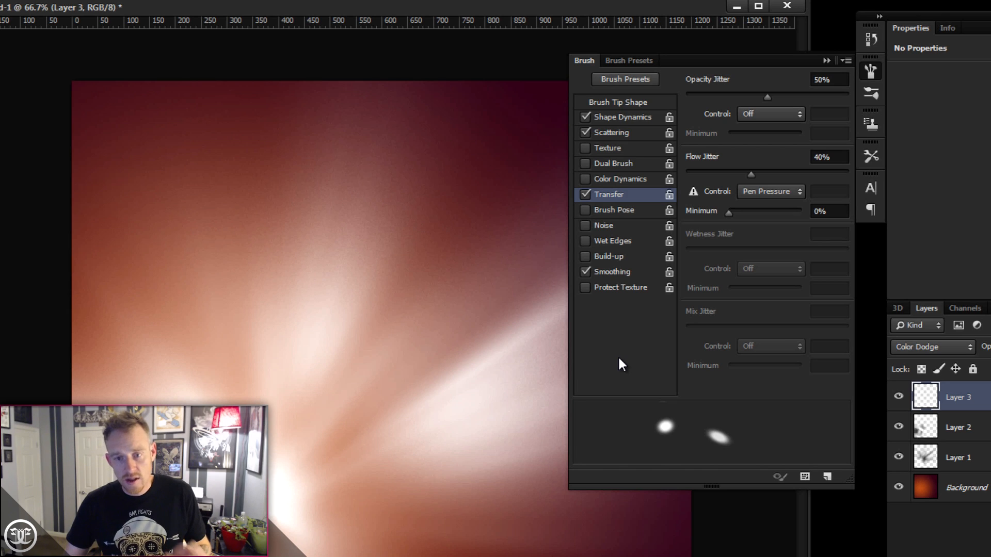
{"action": "left_click", "coordinate": [608, 101]}
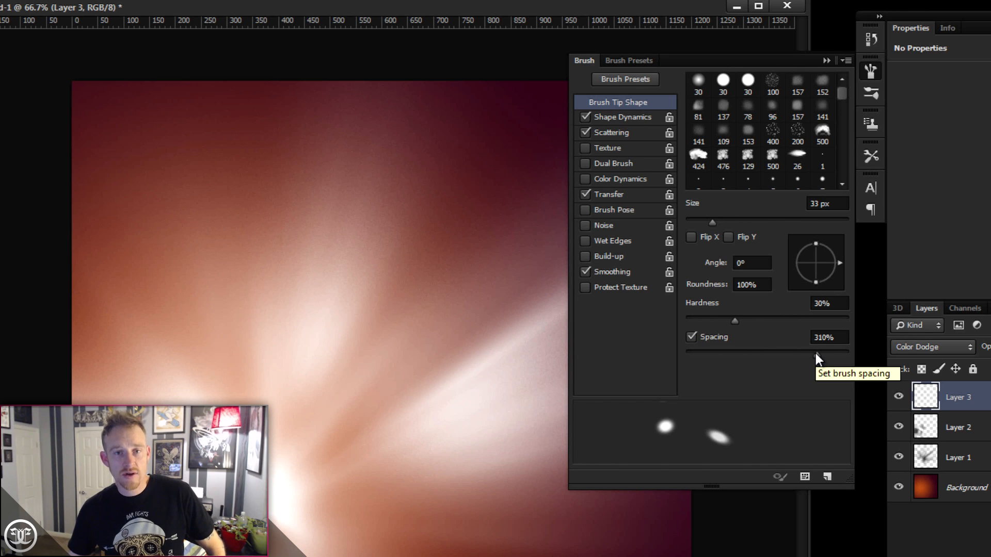
{"action": "left_click", "coordinate": [636, 119]}
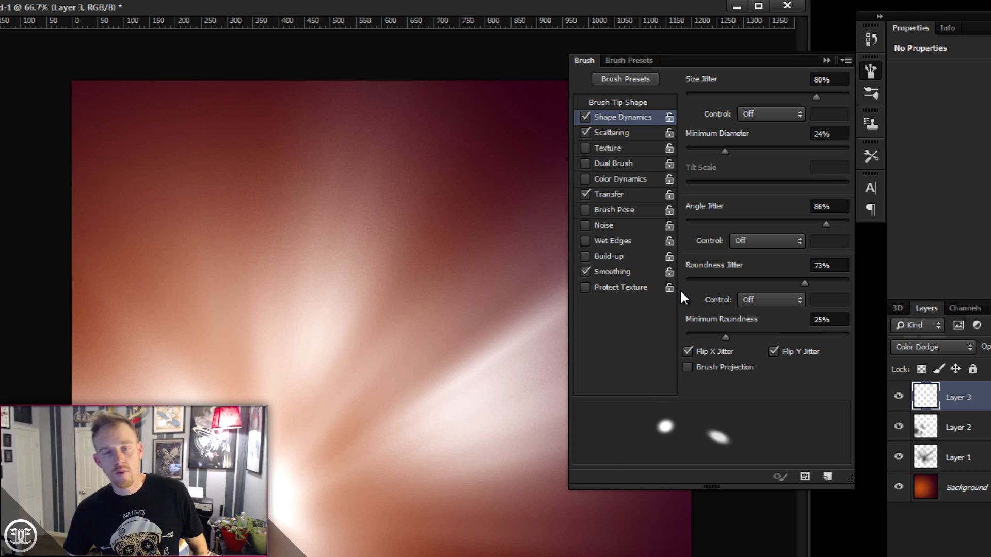
{"action": "left_click", "coordinate": [633, 133]}
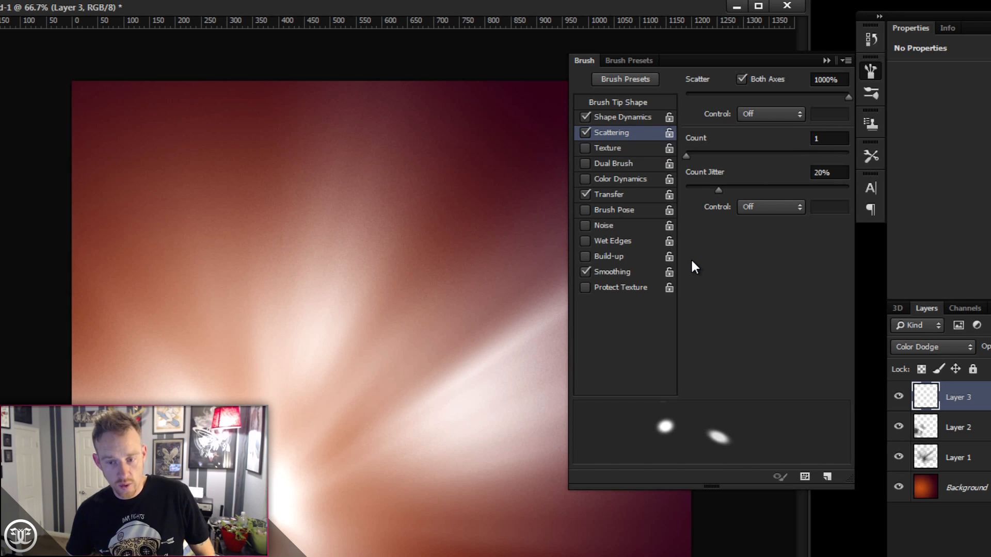
{"action": "left_click", "coordinate": [612, 197]}
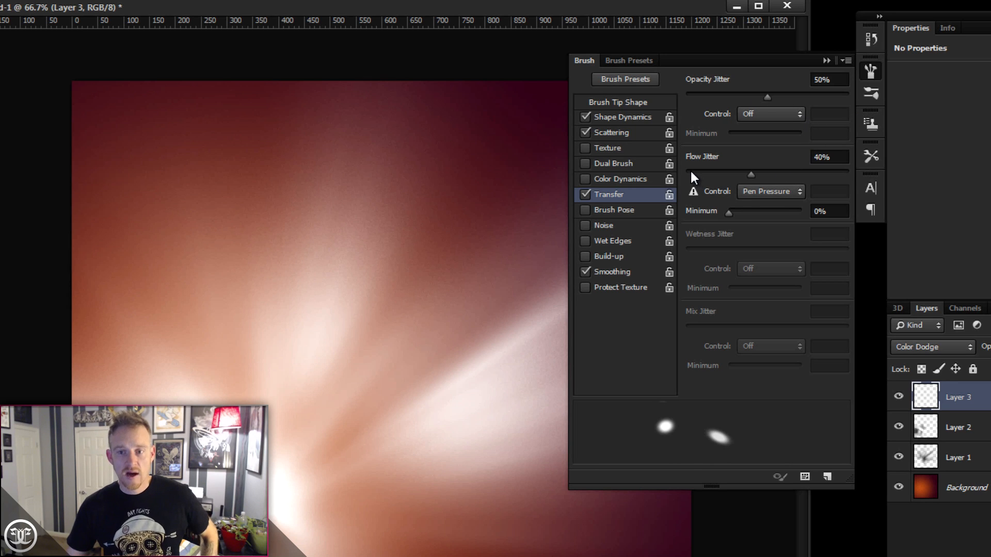
{"action": "left_click", "coordinate": [788, 197]}
{"action": "left_click", "coordinate": [784, 205]}
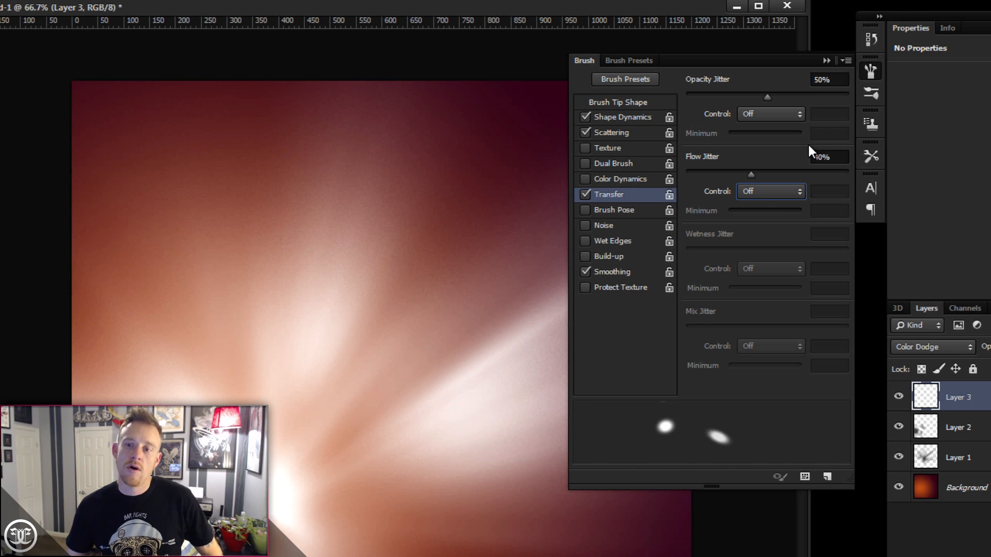
{"action": "left_click", "coordinate": [618, 279]}
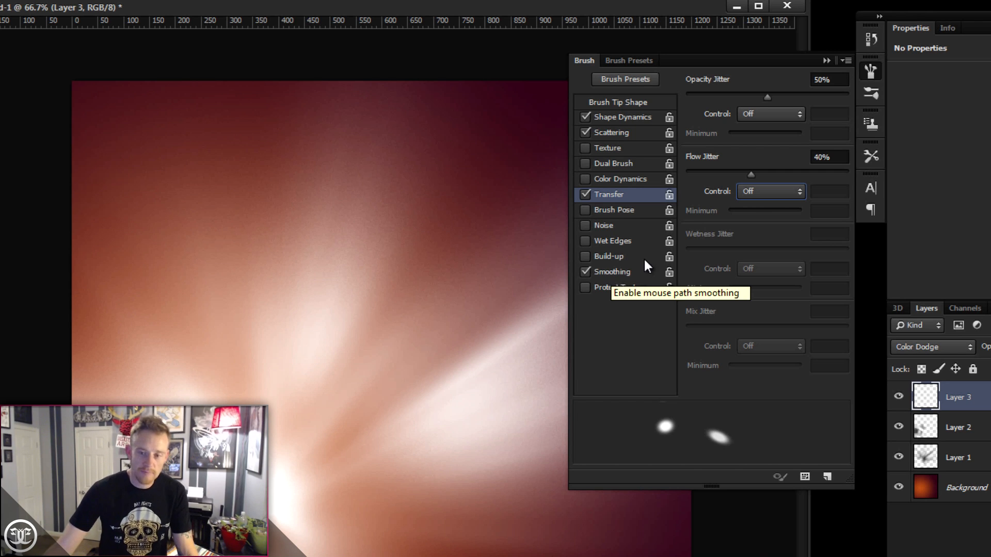
{"action": "left_click", "coordinate": [826, 61]}
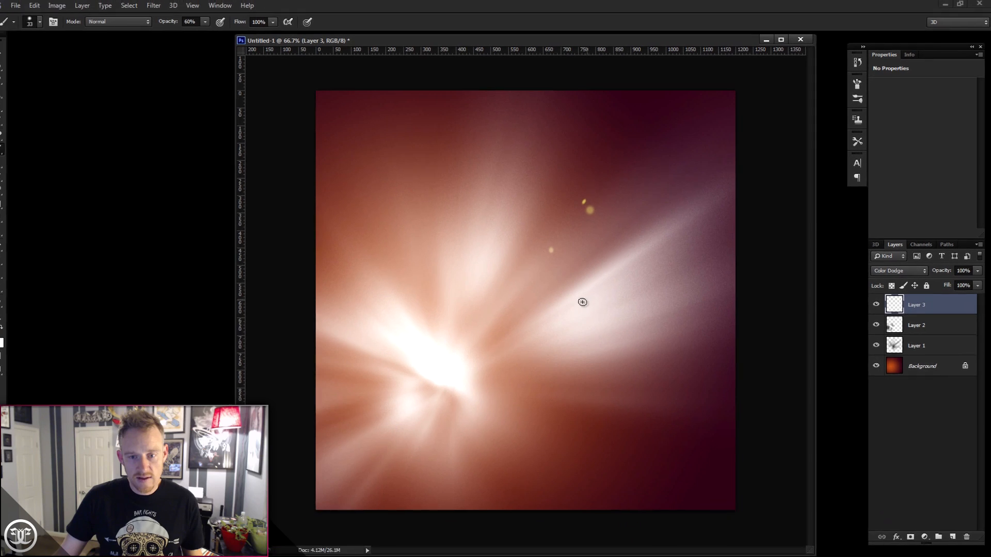
Step: Dab scattered yellow sparks with the 33 px brush across Layer 3, all around the central light burst
{"action": "left_click", "coordinate": [680, 272]}
{"action": "left_click", "coordinate": [532, 328]}
{"action": "left_click", "coordinate": [574, 325]}
{"action": "left_click", "coordinate": [541, 413]}
{"action": "left_click", "coordinate": [589, 444]}
{"action": "left_click", "coordinate": [590, 436]}
{"action": "left_click", "coordinate": [503, 460]}
{"action": "left_click", "coordinate": [474, 461]}
{"action": "left_click", "coordinate": [458, 207]}
{"action": "left_click", "coordinate": [427, 229]}
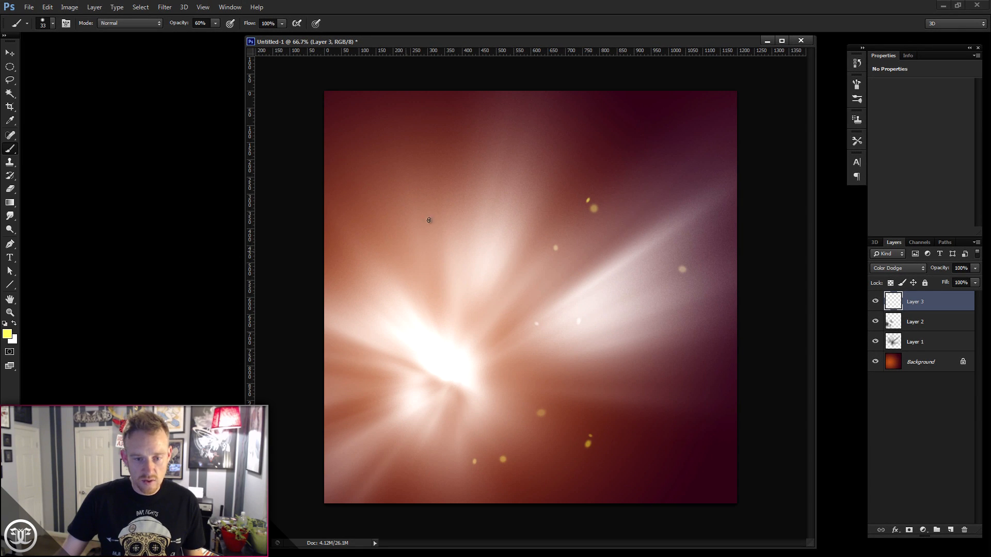
{"action": "left_click", "coordinate": [379, 200]}
{"action": "left_click", "coordinate": [367, 176]}
{"action": "left_click", "coordinate": [374, 175]}
{"action": "left_click", "coordinate": [377, 314]}
{"action": "left_click", "coordinate": [359, 320]}
{"action": "left_click", "coordinate": [392, 351]}
{"action": "left_click", "coordinate": [358, 385]}
{"action": "left_click", "coordinate": [338, 384]}
Step: Reduce the brush size to 15 px, undo the trial stroke, and scatter smaller yellow sparks around the burst on Layer 3
{"action": "right_click", "coordinate": [447, 282]}
{"action": "left_click_drag", "start_coordinate": [471, 305], "coordinate": [467, 305]}
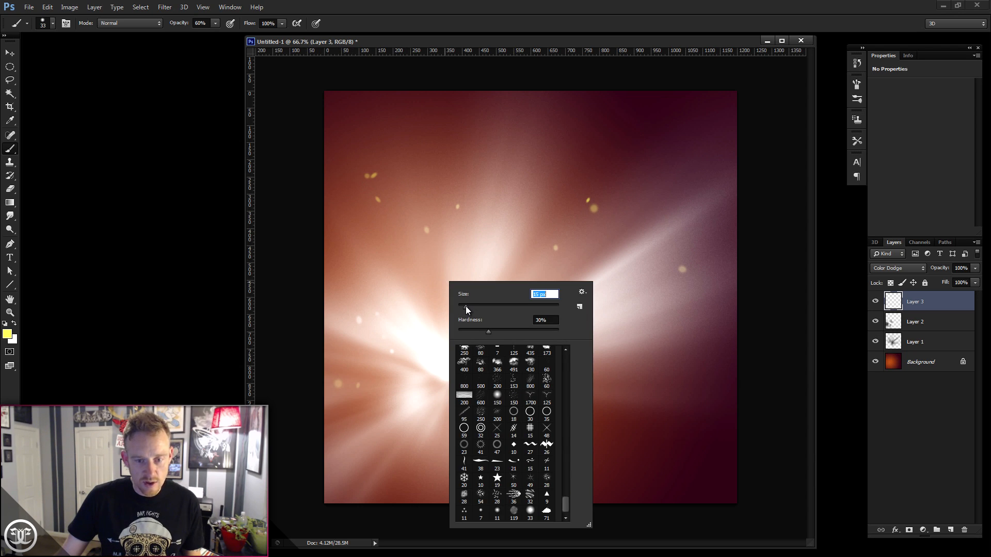
{"action": "left_click_drag", "start_coordinate": [466, 306], "coordinate": [465, 306]}
{"action": "key", "text": "Return"}
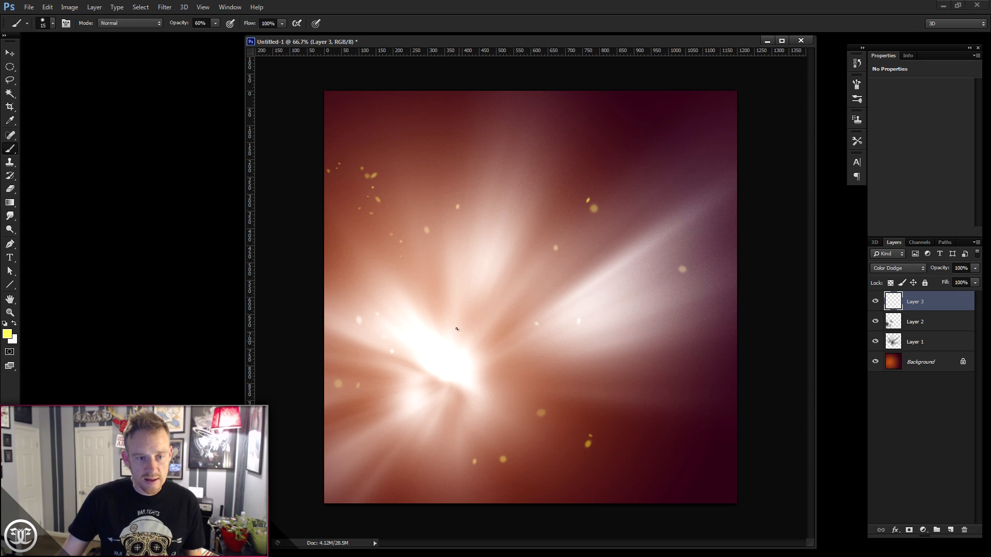
{"action": "key", "text": "ctrl+z"}
{"action": "left_click", "coordinate": [380, 242]}
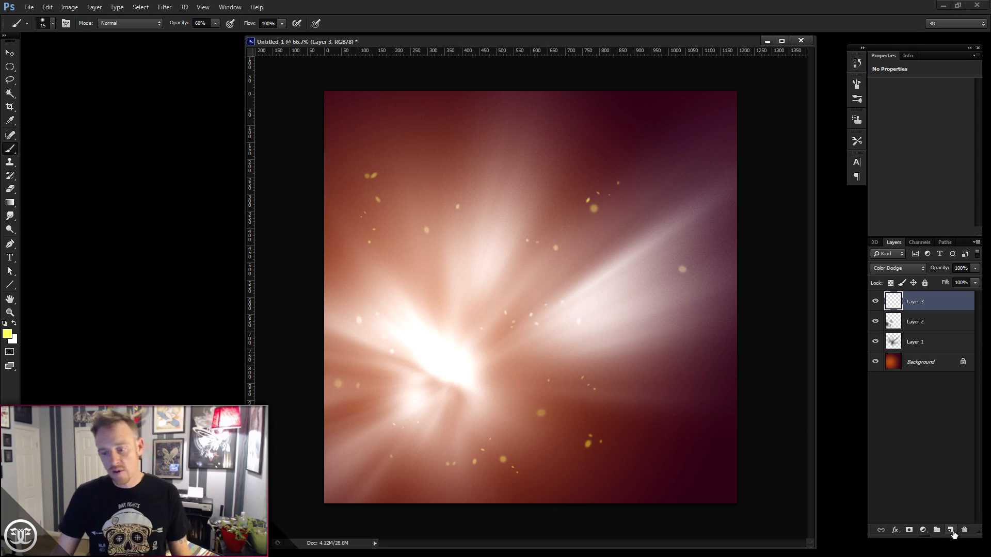
Step: Add a new layer above Layer 3 and set its blend mode to Color Burn
{"action": "left_click", "coordinate": [952, 531]}
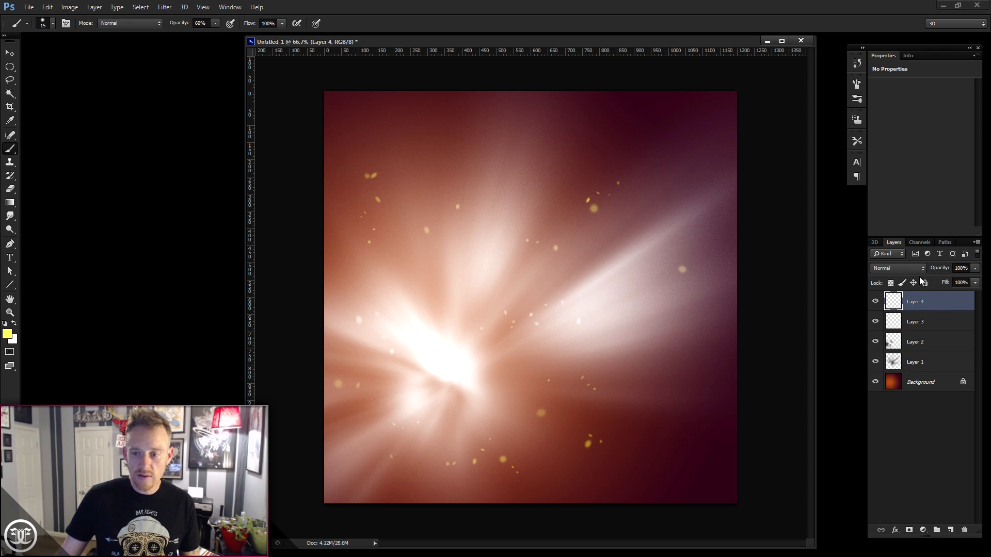
{"action": "left_click", "coordinate": [906, 271]}
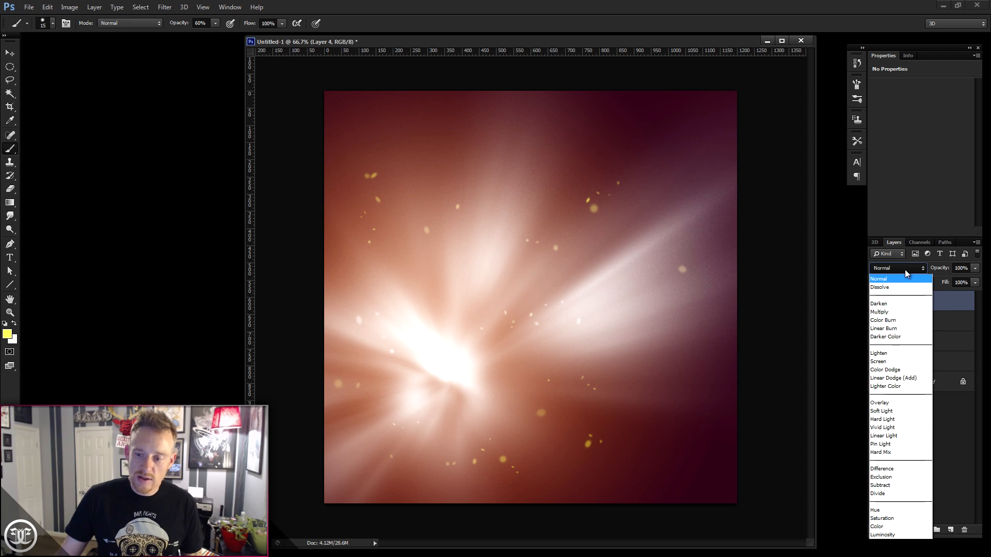
{"action": "left_click", "coordinate": [895, 321]}
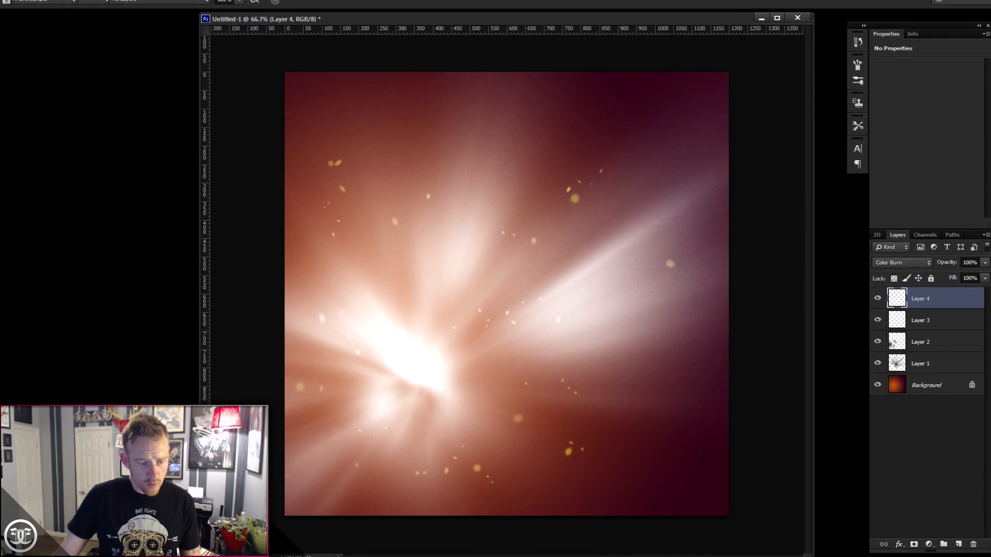
Step: Set the foreground colour to near-black with RGB values 20, 20, 20
{"action": "left_click", "coordinate": [8, 334]}
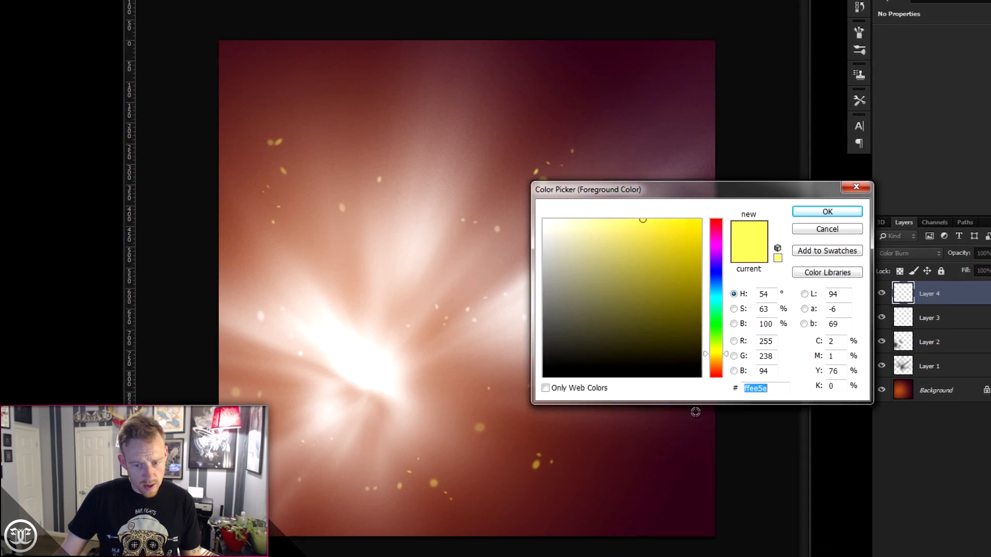
{"action": "left_click", "coordinate": [778, 338]}
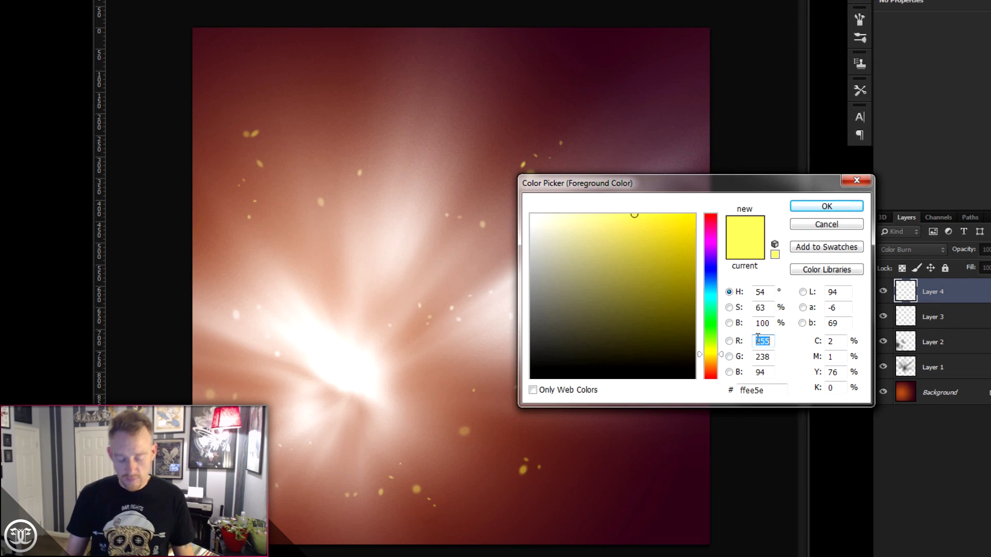
{"action": "type", "text": "20"}
{"action": "key", "text": "Tab"}
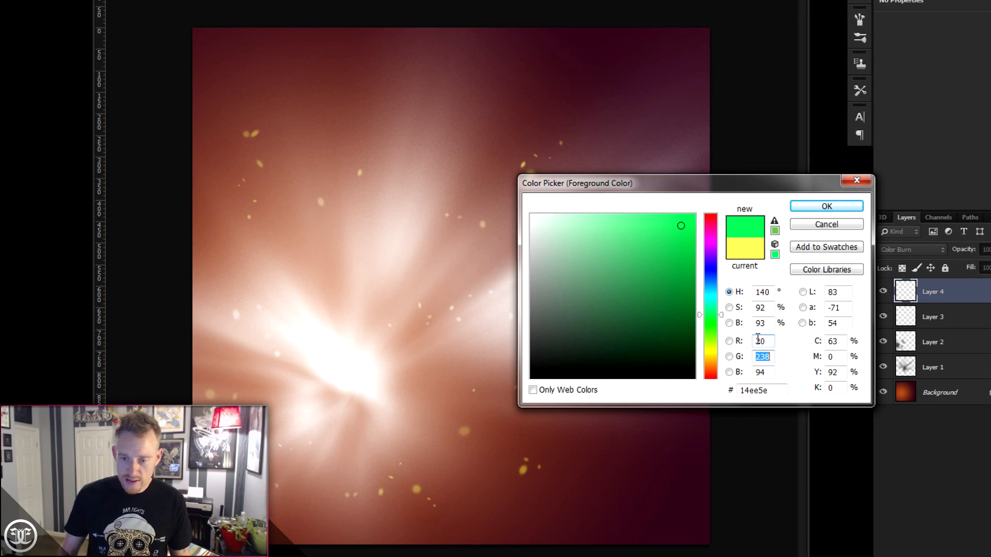
{"action": "type", "text": "20"}
{"action": "key", "text": "Tab"}
{"action": "type", "text": "20"}
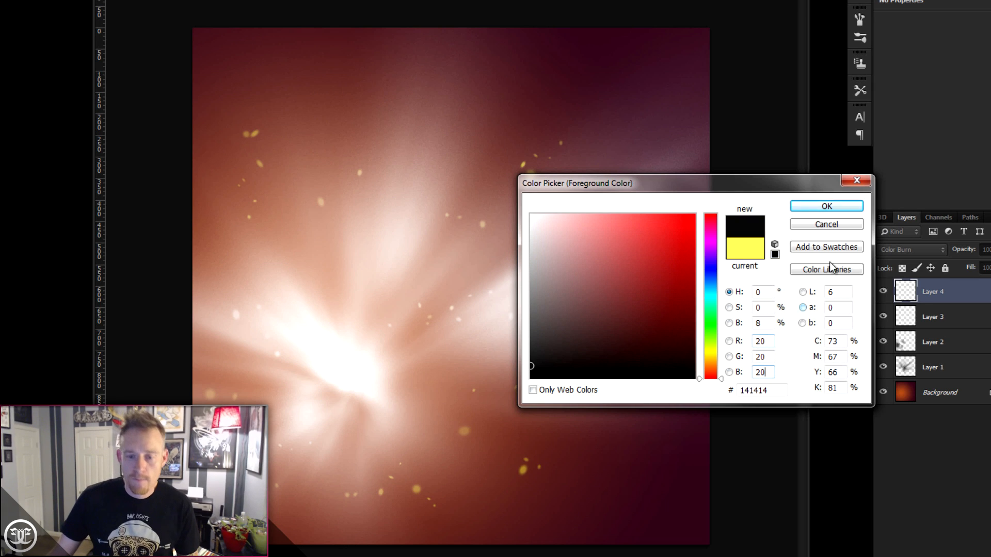
{"action": "left_click", "coordinate": [823, 207]}
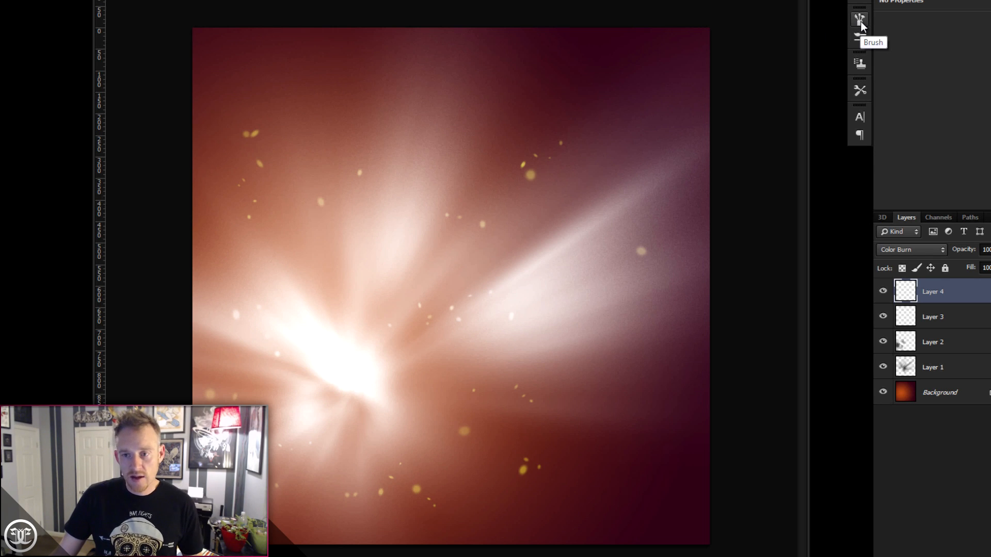
Step: Choose the 71 px Debris Brush preset for painting on Layer 4
{"action": "left_click", "coordinate": [860, 37]}
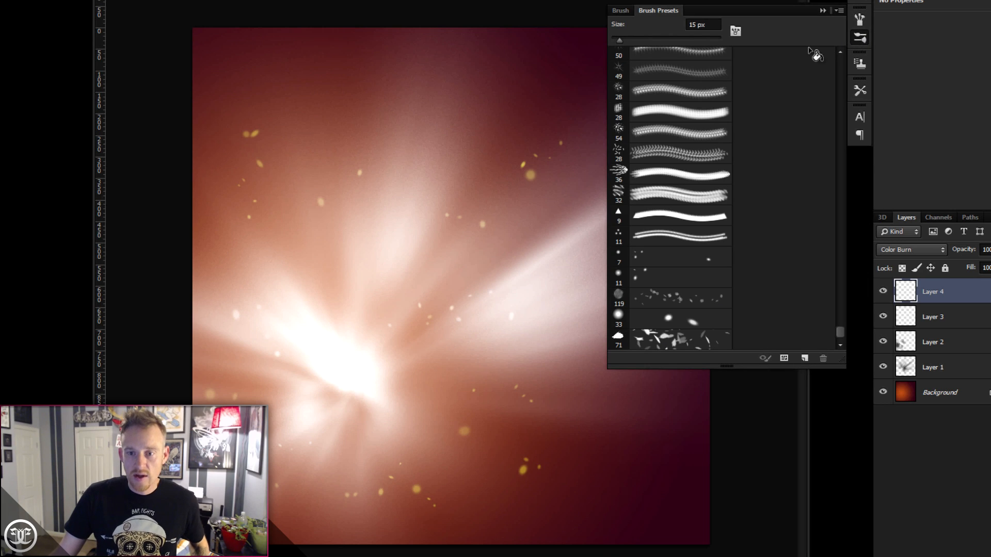
{"action": "left_click", "coordinate": [621, 11]}
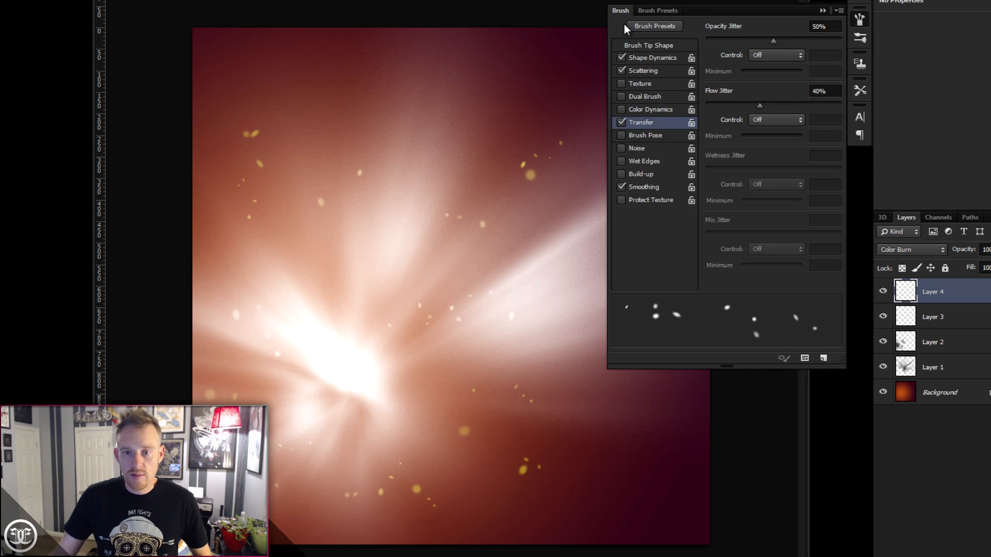
{"action": "left_click", "coordinate": [665, 9]}
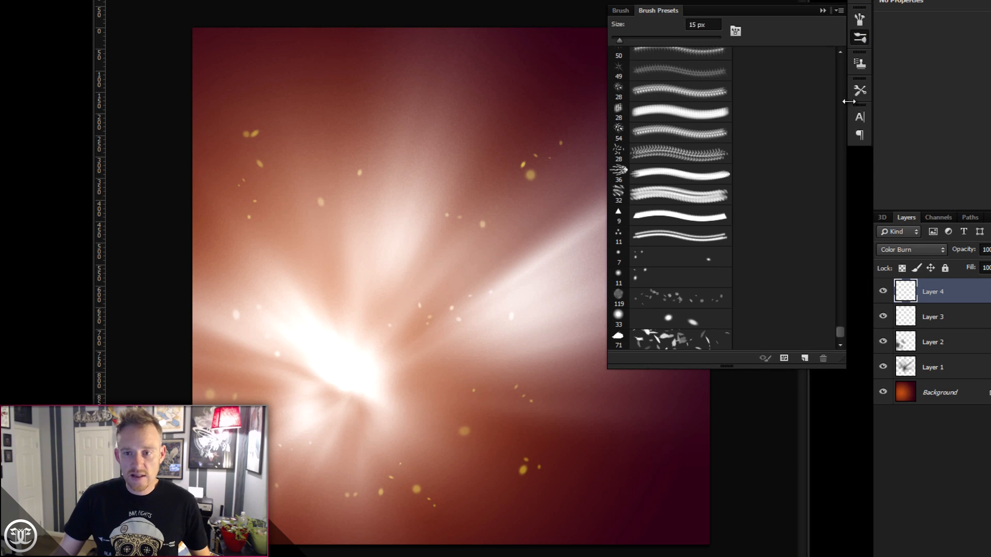
{"action": "left_click", "coordinate": [861, 19]}
{"action": "left_click", "coordinate": [660, 10]}
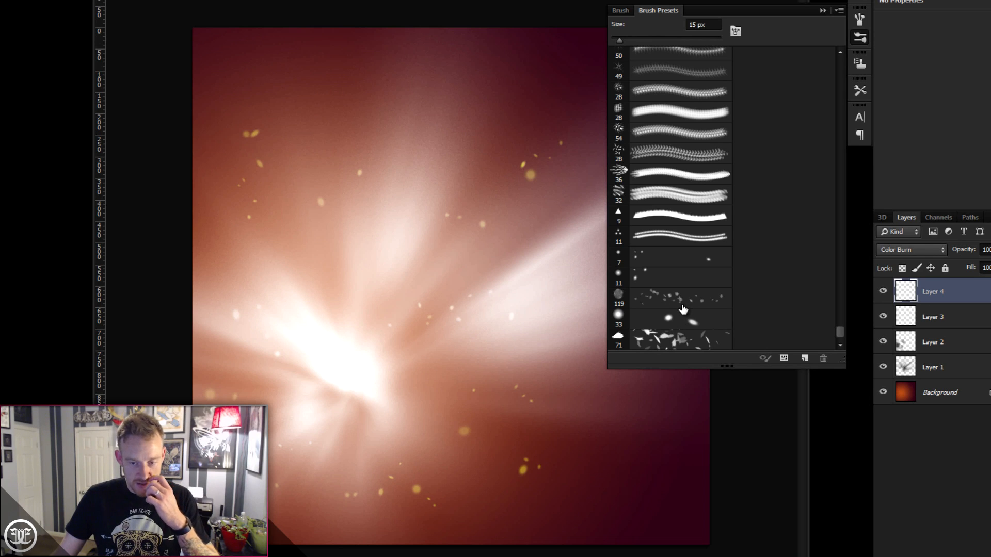
{"action": "left_click", "coordinate": [667, 340]}
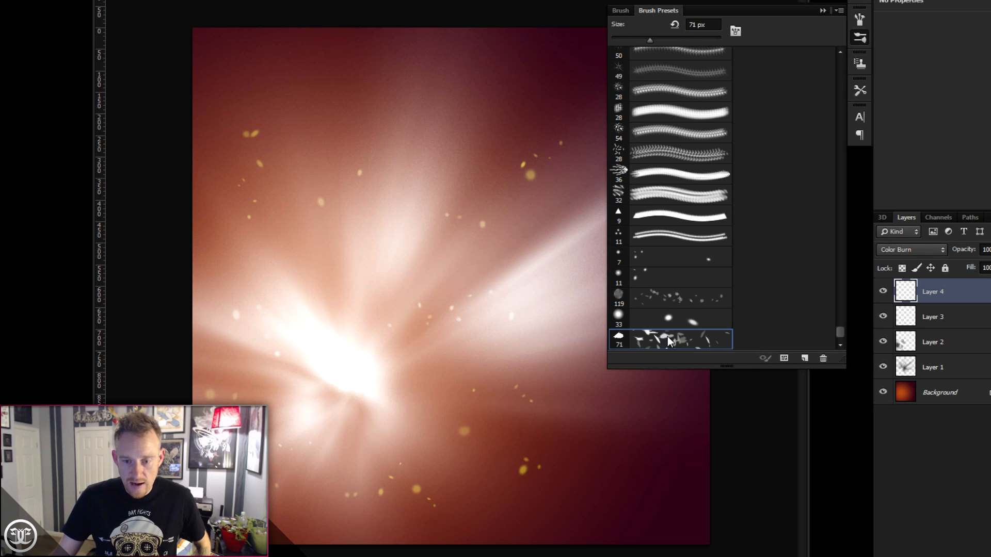
Step: Review the Debris Brush's tip shape and shape dynamics, and enable Flip X Jitter
{"action": "left_click", "coordinate": [622, 10]}
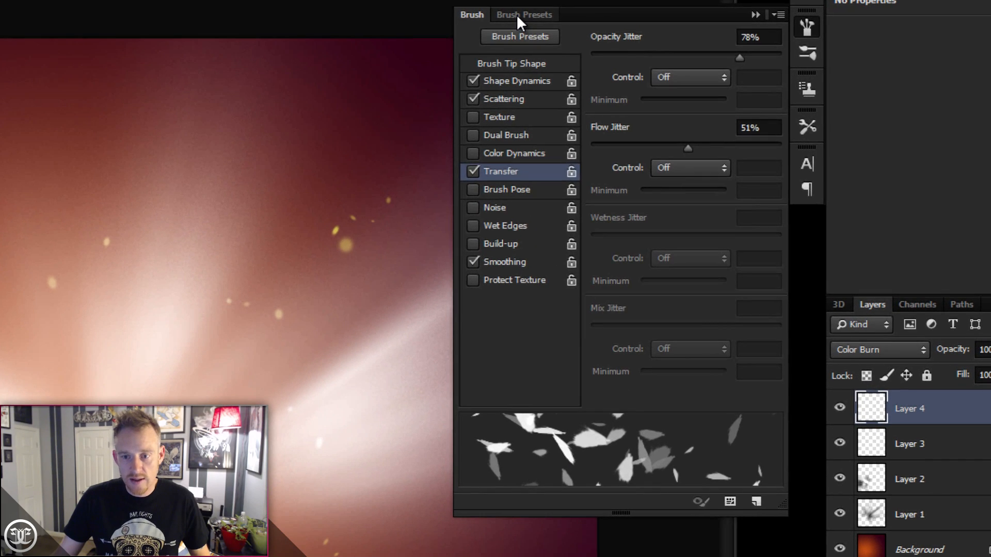
{"action": "left_click", "coordinate": [655, 11]}
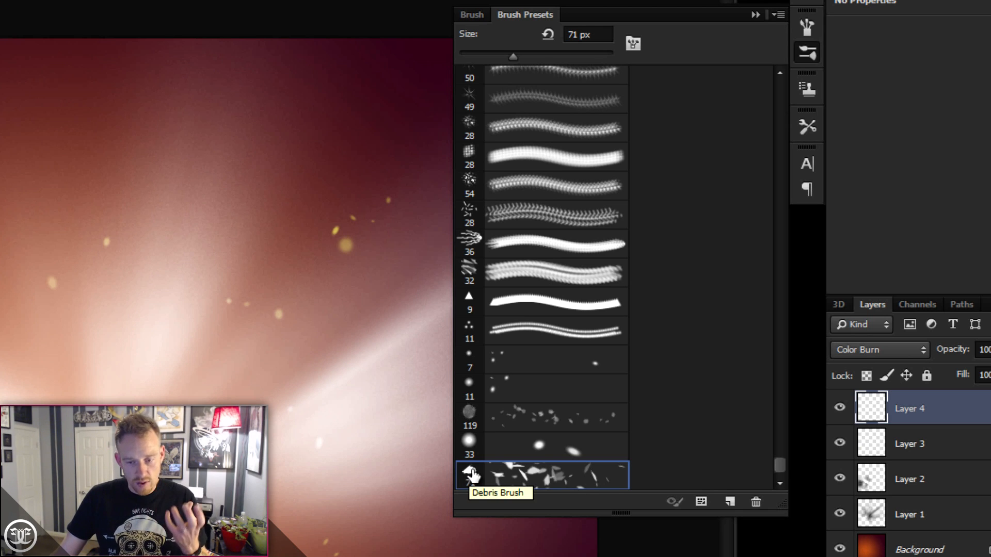
{"action": "left_click", "coordinate": [472, 15]}
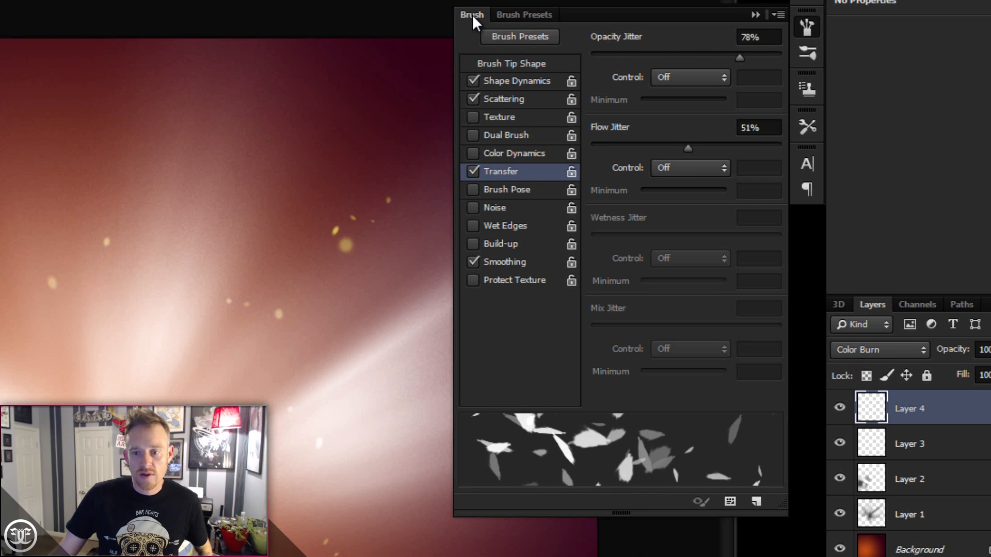
{"action": "left_click", "coordinate": [495, 64]}
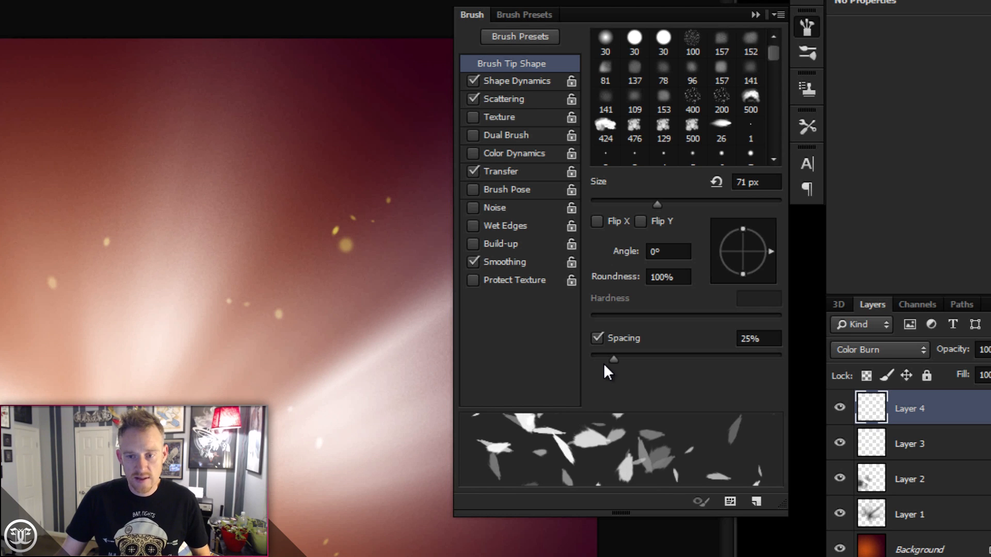
{"action": "left_click", "coordinate": [509, 82]}
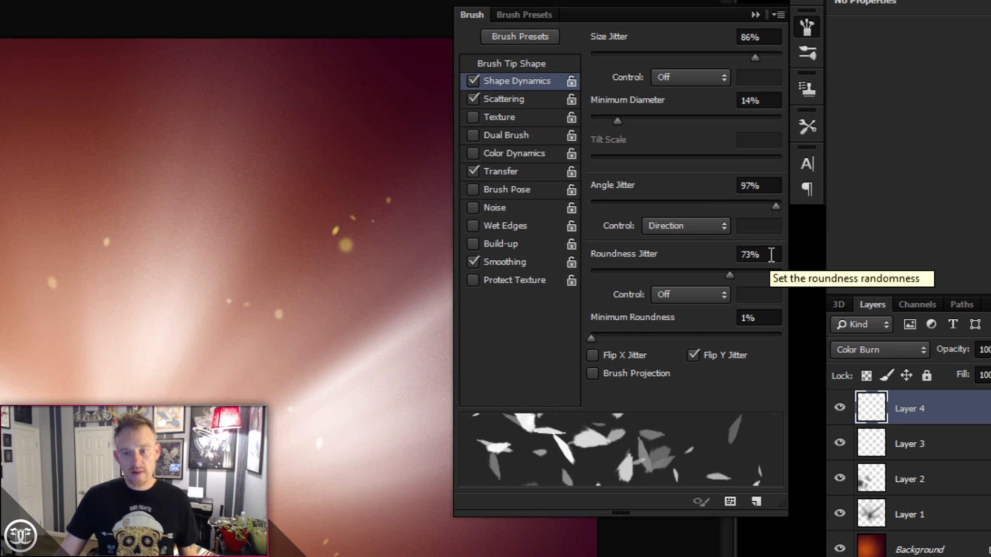
{"action": "left_click", "coordinate": [592, 354]}
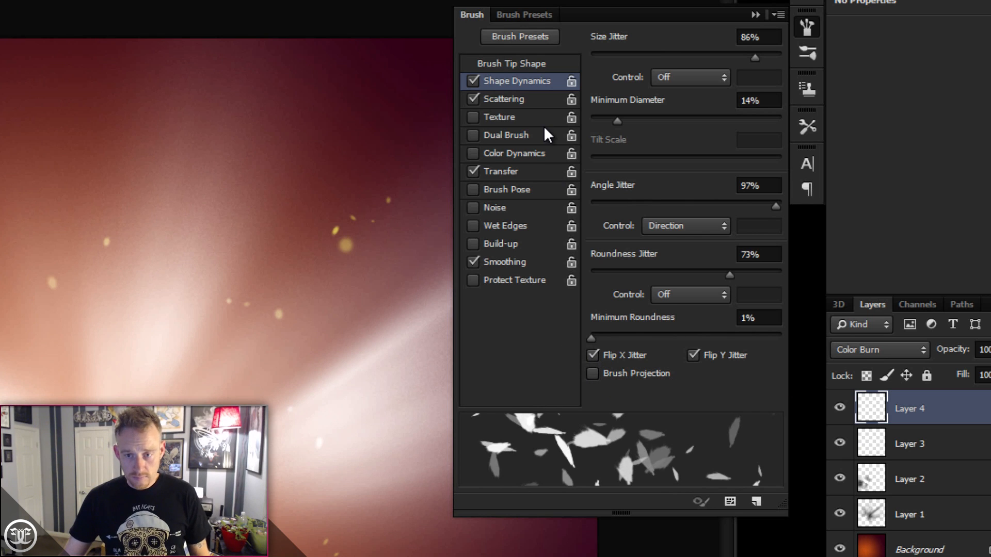
Step: Examine the Debris Brush's scattering and transfer settings, and close the brush settings
{"action": "left_click", "coordinate": [516, 98]}
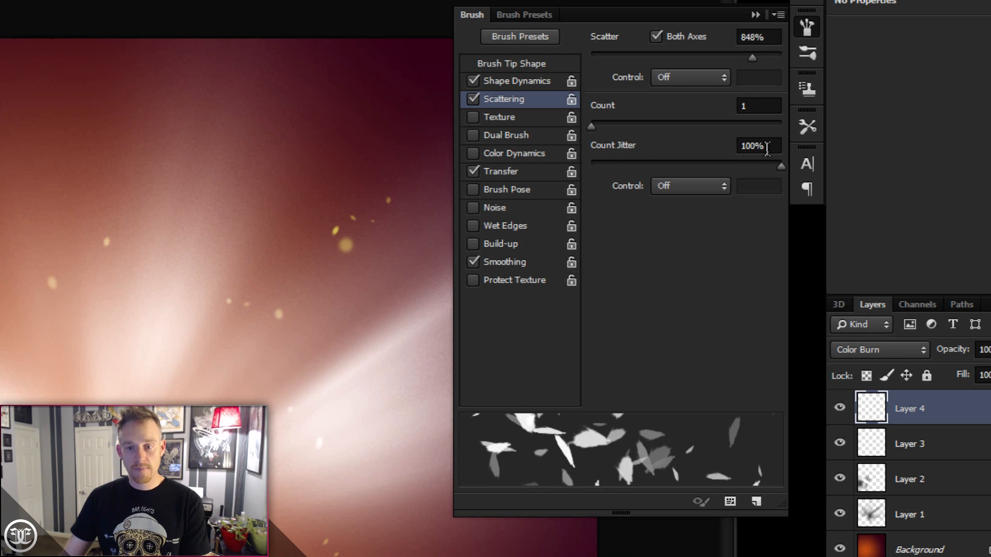
{"action": "left_click", "coordinate": [527, 172]}
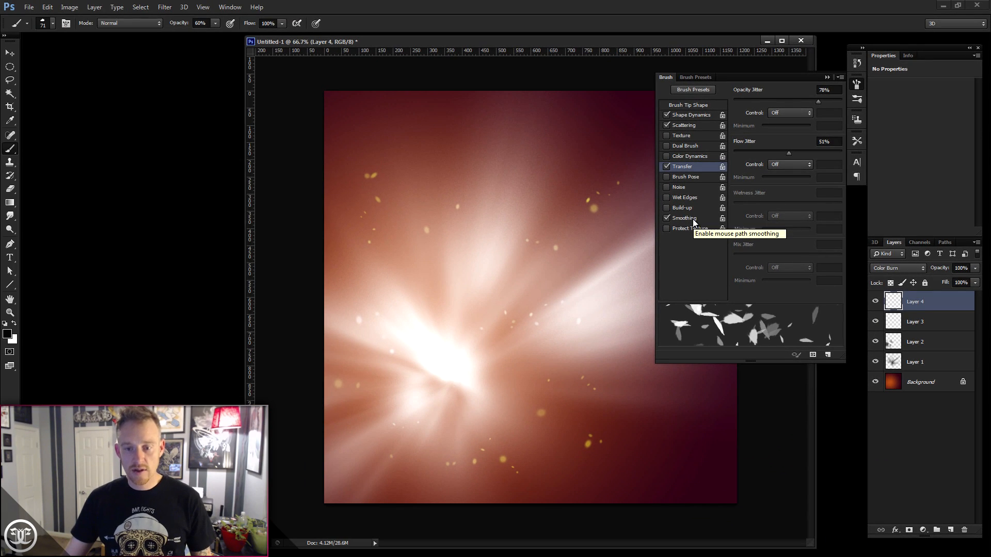
{"action": "left_click", "coordinate": [824, 80]}
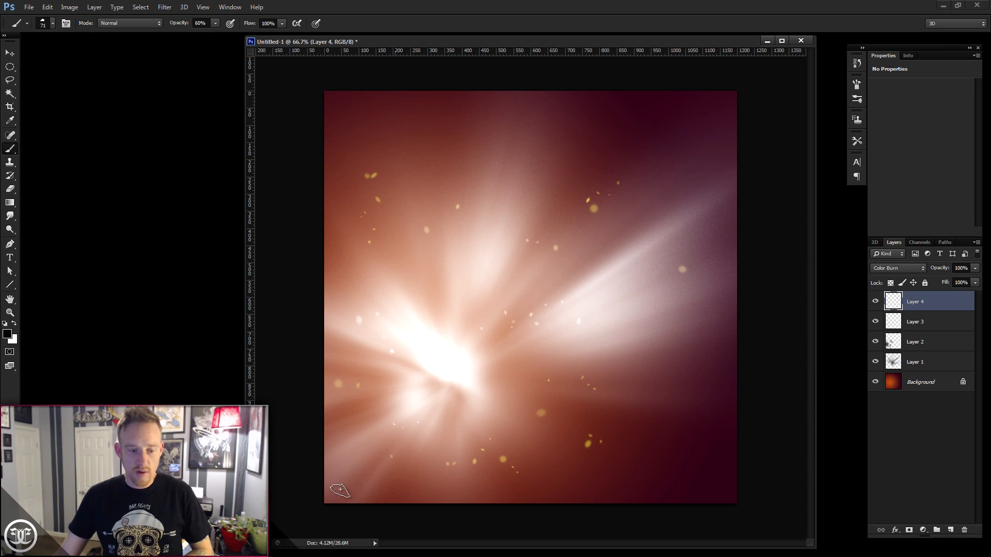
Step: Examine the debris in the reference artwork EE_Abstrakts_3.png and return to the Untitled-1 document
{"action": "left_click", "coordinate": [368, 556]}
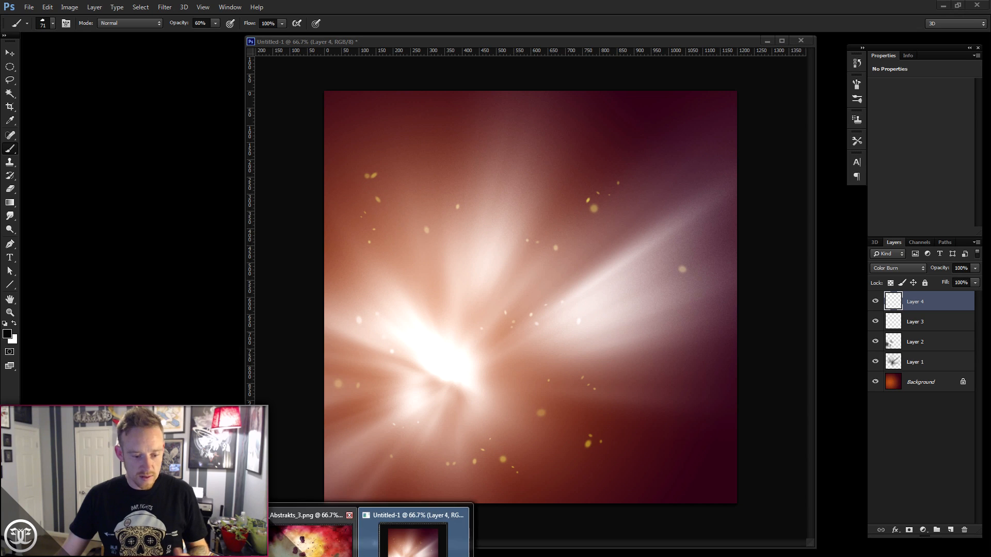
{"action": "left_click", "coordinate": [309, 537]}
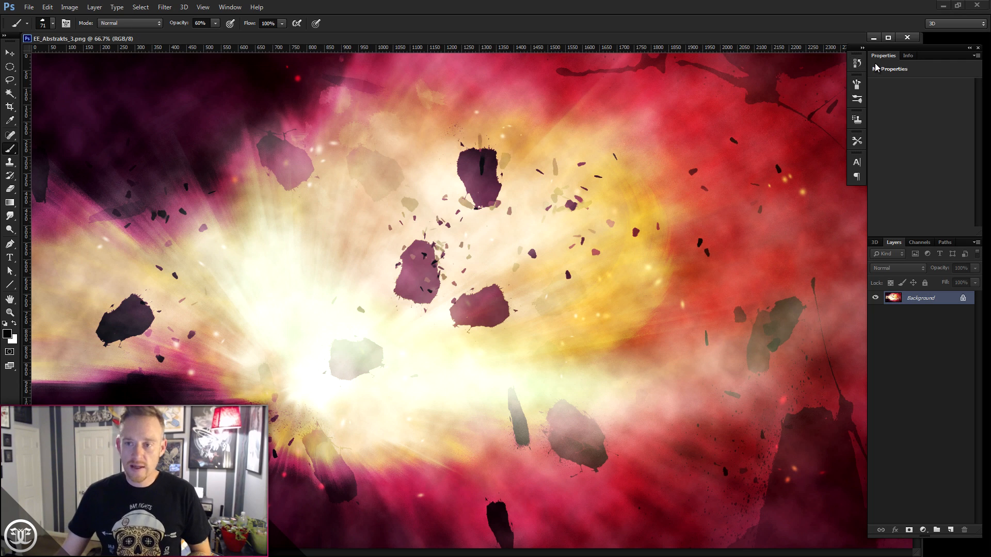
{"action": "left_click", "coordinate": [876, 38]}
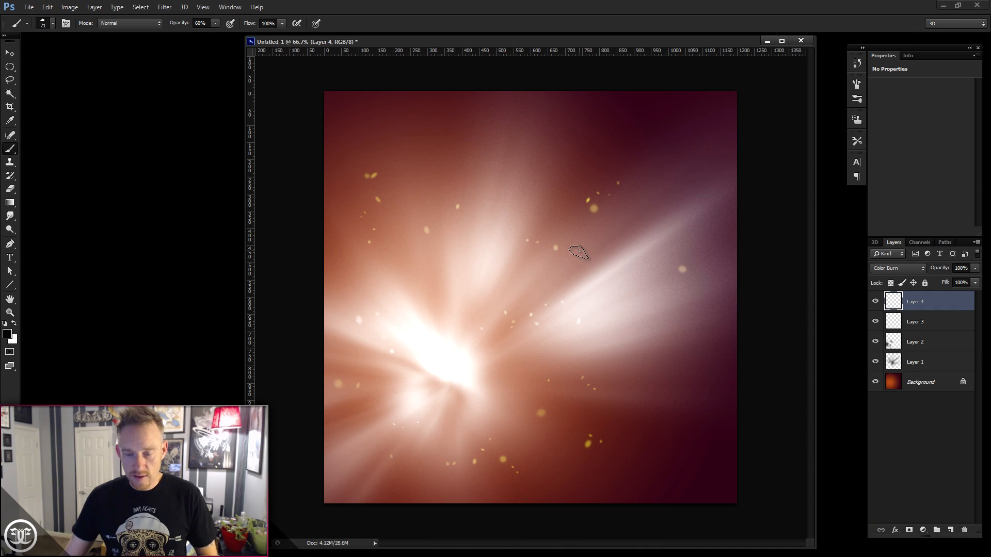
Step: Enlarge the Debris Brush to 215 px
{"action": "right_click", "coordinate": [578, 217]}
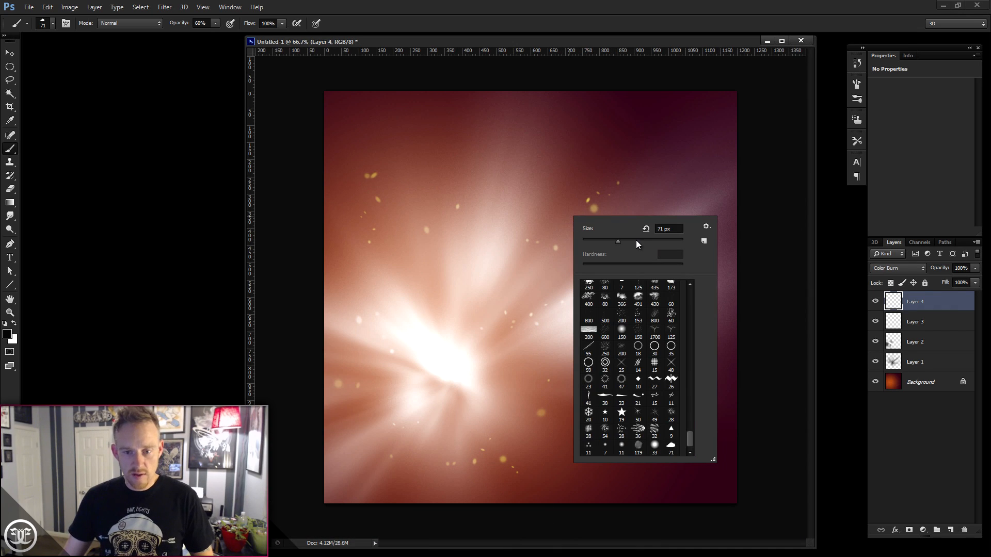
{"action": "left_click_drag", "start_coordinate": [640, 239], "coordinate": [652, 240]}
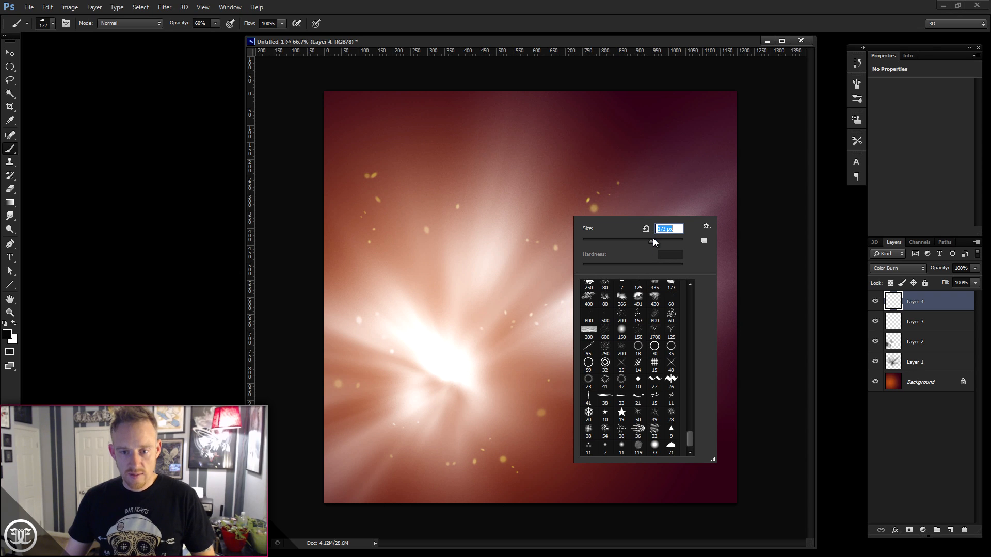
{"action": "left_click_drag", "start_coordinate": [659, 237], "coordinate": [659, 239]}
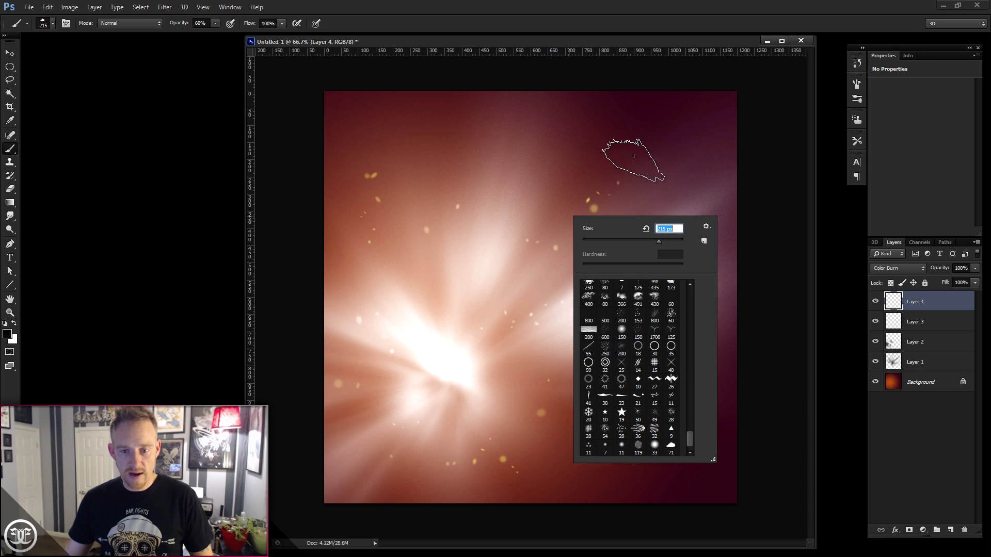
{"action": "left_click", "coordinate": [591, 148]}
{"action": "left_click", "coordinate": [604, 421]}
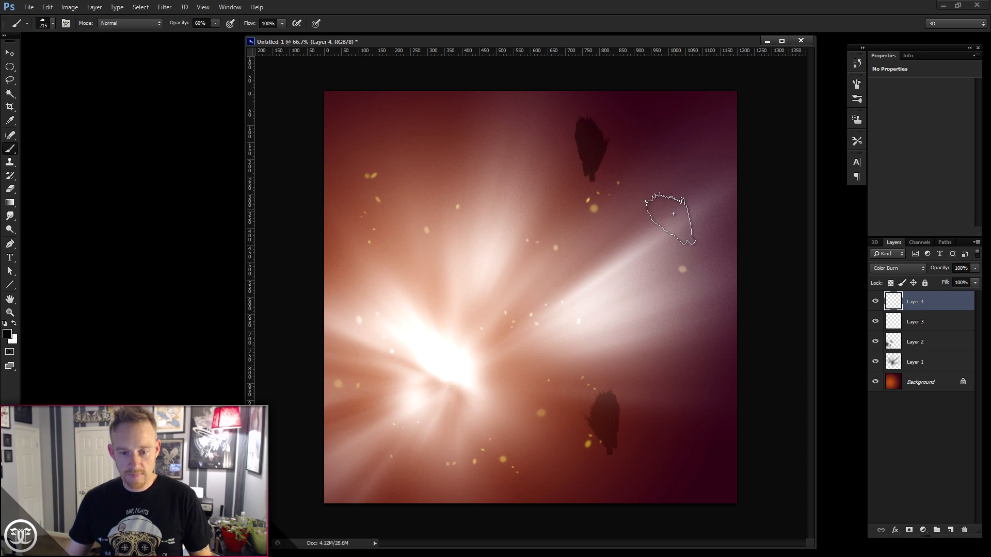
{"action": "key", "text": "ctrl+alt+z"}
{"action": "key", "text": "ctrl+alt+z"}
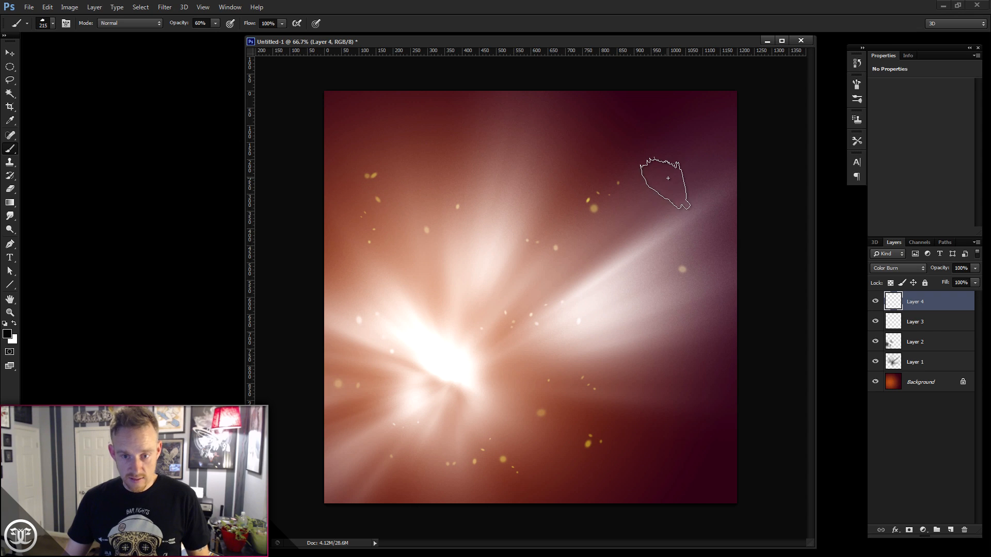
Step: Dab large dark debris pieces with the 215 px brush on Layer 4, to the right of, below and around the light burst
{"action": "left_click", "coordinate": [648, 197]}
{"action": "left_click", "coordinate": [661, 208]}
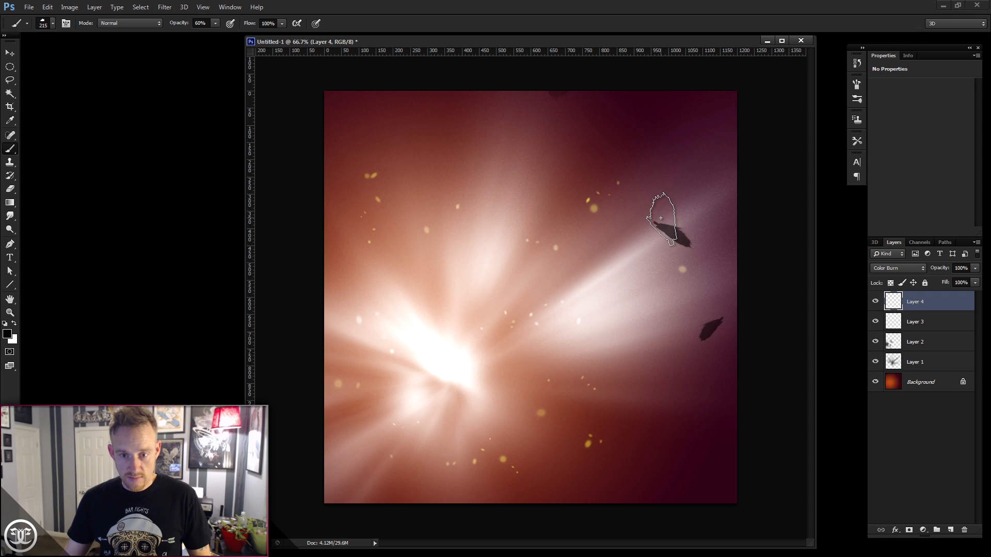
{"action": "left_click", "coordinate": [632, 163]}
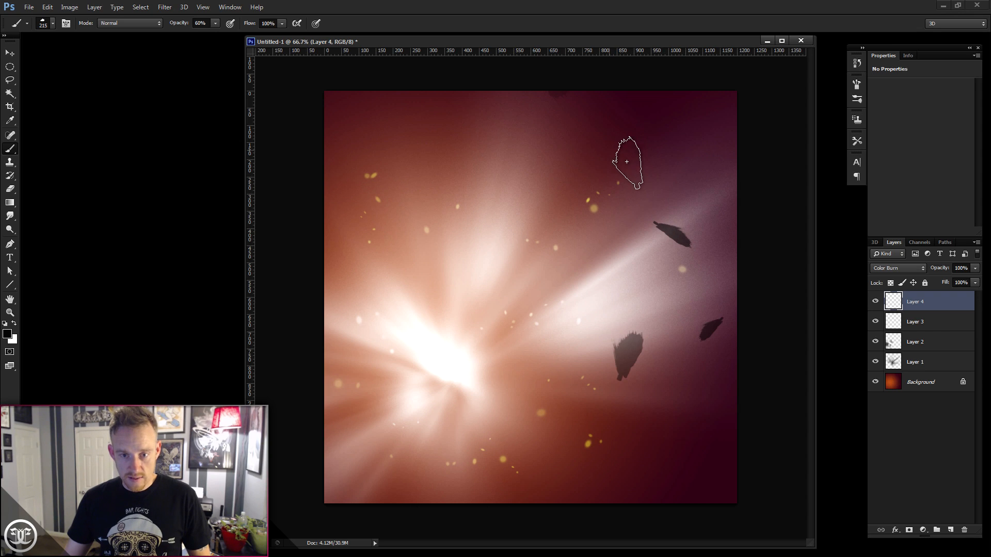
{"action": "left_click", "coordinate": [667, 426]}
{"action": "left_click", "coordinate": [596, 491]}
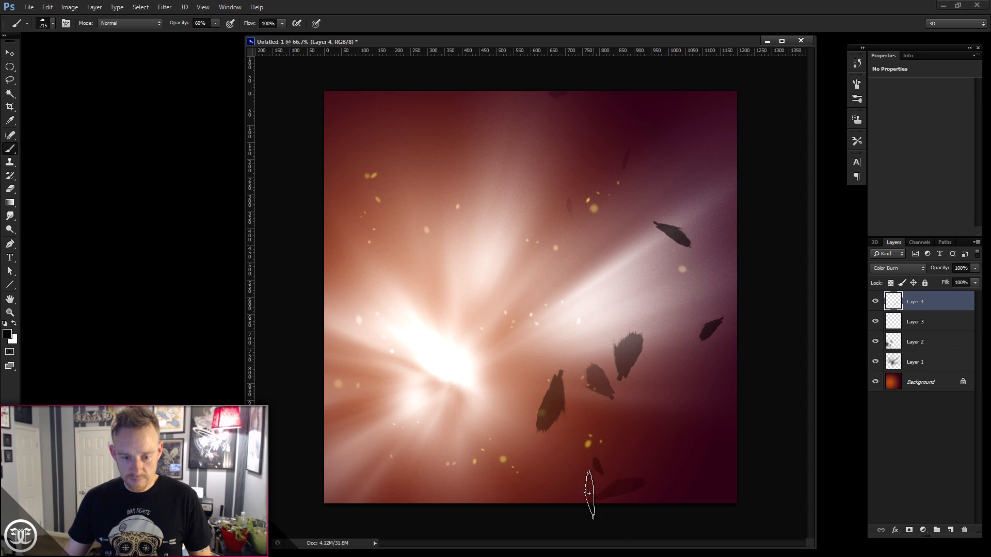
{"action": "left_click", "coordinate": [420, 457]}
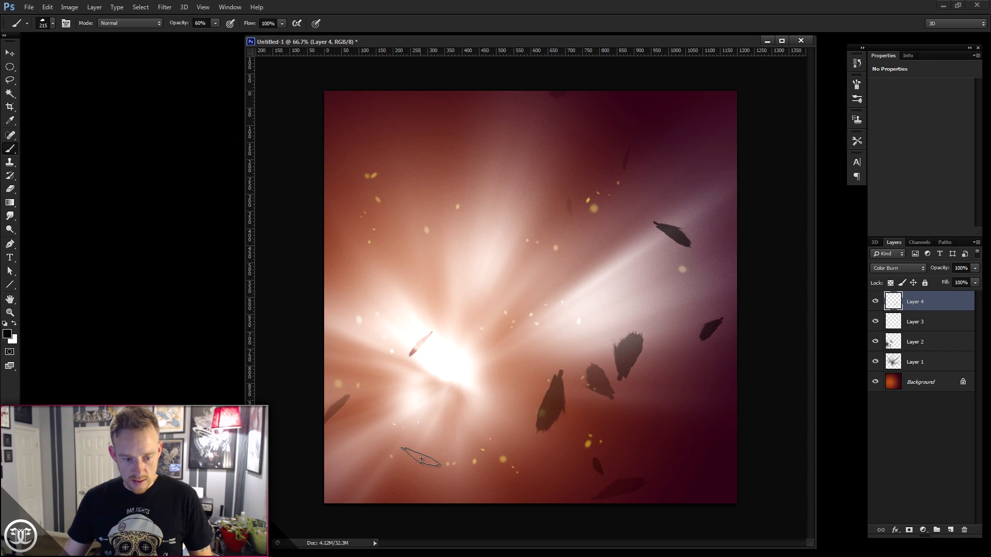
{"action": "left_click", "coordinate": [421, 460]}
{"action": "left_click", "coordinate": [423, 467]}
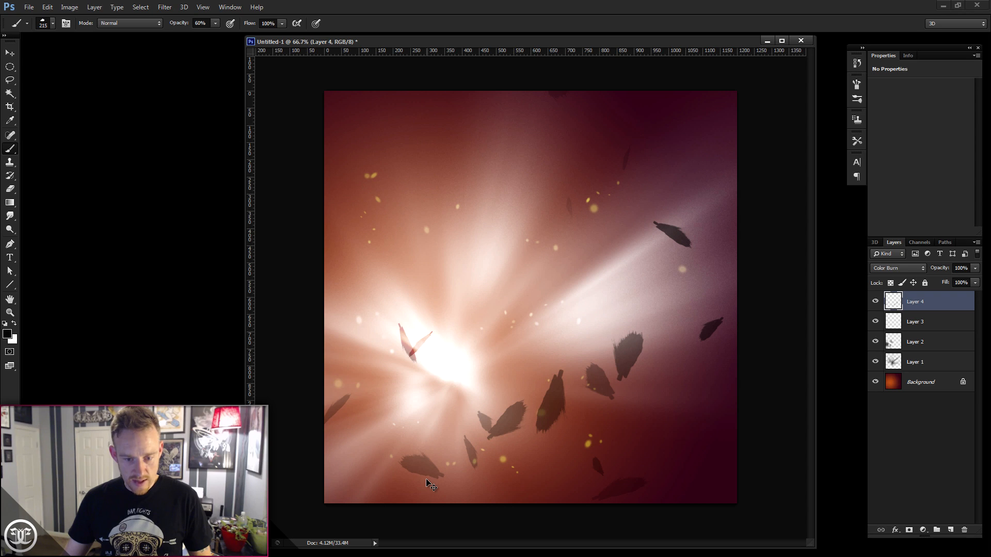
{"action": "key", "text": "ctrl+alt+z"}
{"action": "key", "text": "ctrl+alt+z"}
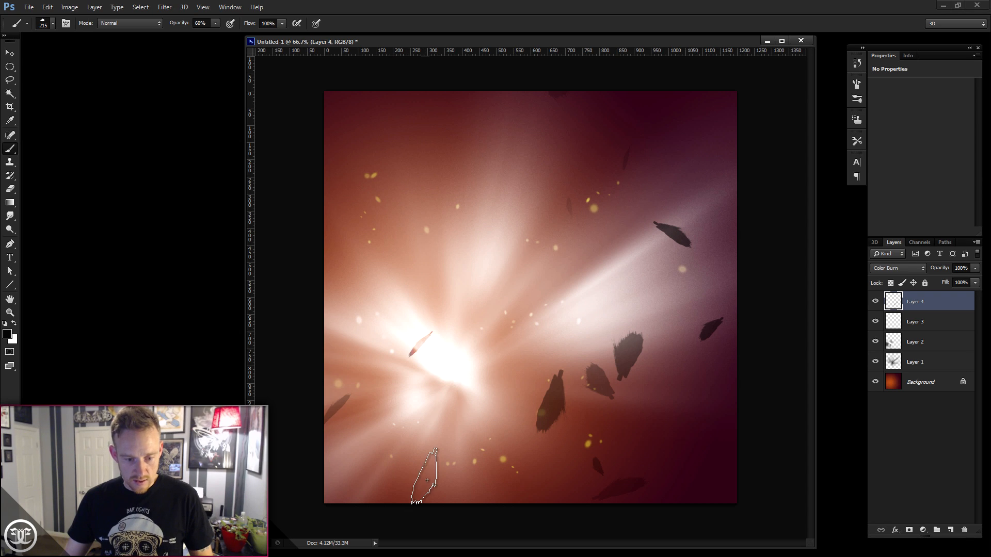
Step: Dab more large debris pieces across the upper left and upper right of the artwork on Layer 4
{"action": "left_click", "coordinate": [394, 127]}
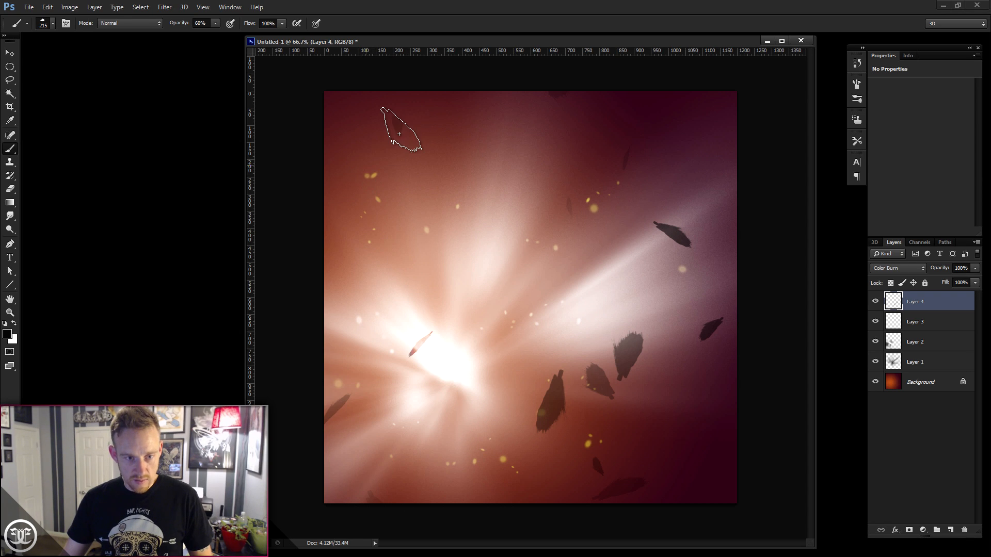
{"action": "left_click", "coordinate": [391, 172]}
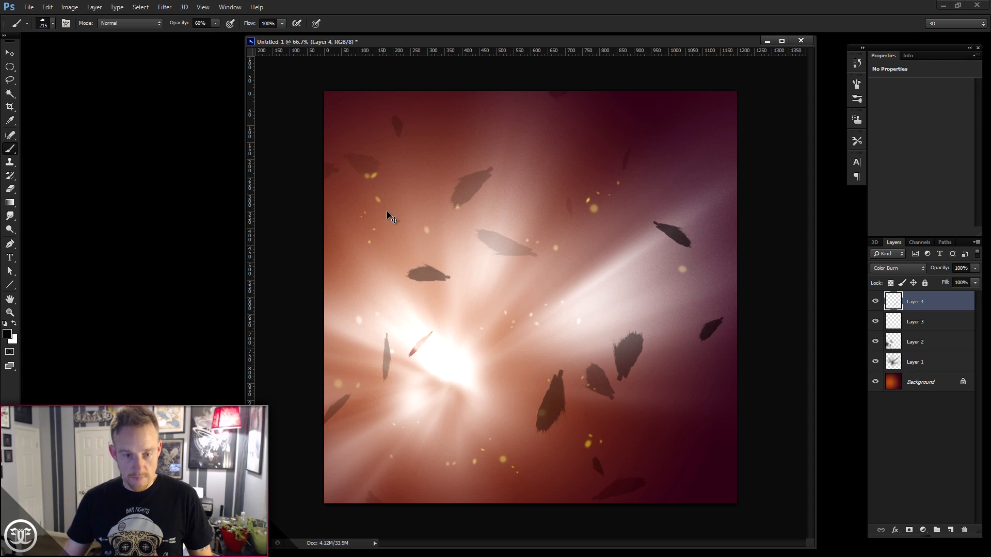
{"action": "left_click", "coordinate": [398, 123]}
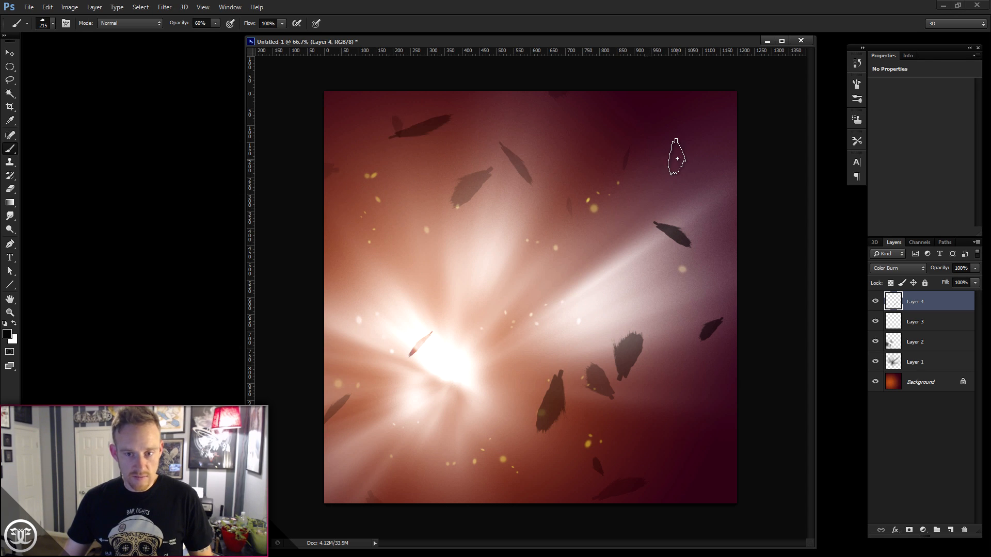
{"action": "left_click", "coordinate": [689, 141]}
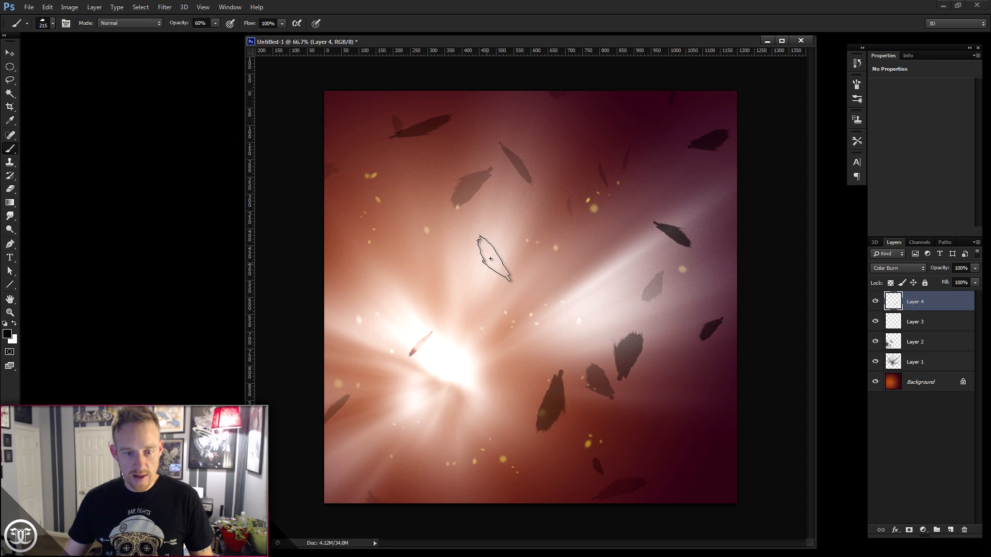
Step: Reduce the brush size to 70 px and scatter smaller debris fragments around the burst and across the right side on Layer 4
{"action": "right_click", "coordinate": [487, 244]}
{"action": "left_click_drag", "start_coordinate": [541, 268], "coordinate": [534, 268]}
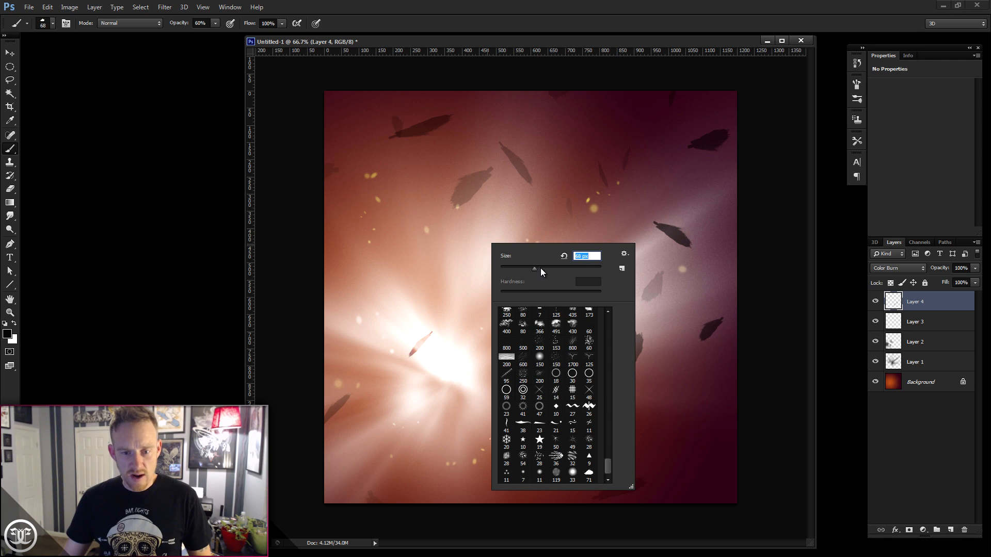
{"action": "type", "text": "70"}
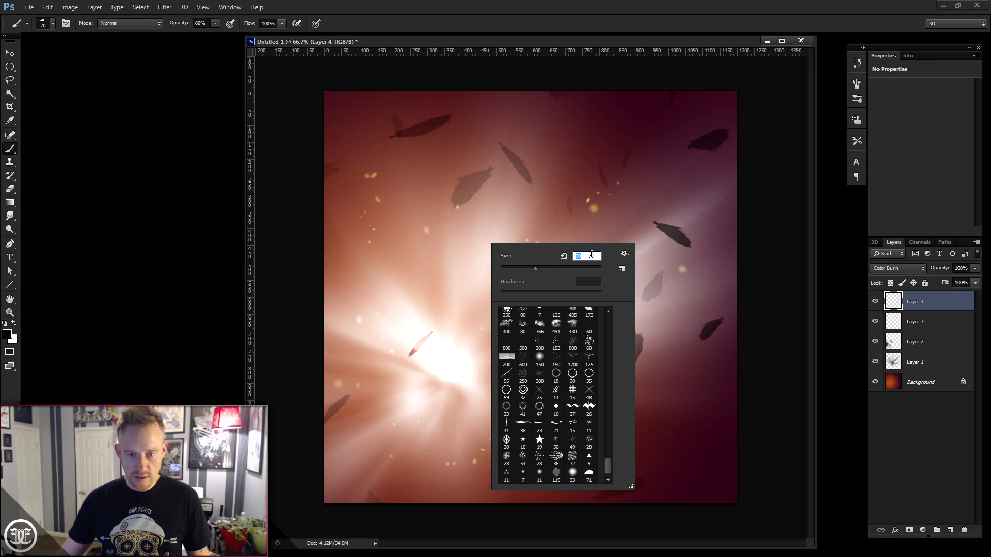
{"action": "left_click", "coordinate": [476, 195]}
{"action": "mouse_move", "coordinate": [476, 195]}
{"action": "left_mouse_down"}
{"action": "mouse_move", "coordinate": [410, 250]}
{"action": "mouse_move", "coordinate": [384, 228]}
{"action": "mouse_move", "coordinate": [354, 248]}
{"action": "mouse_move", "coordinate": [317, 342]}
{"action": "mouse_move", "coordinate": [390, 467]}
{"action": "mouse_move", "coordinate": [411, 483]}
{"action": "mouse_move", "coordinate": [471, 492]}
{"action": "mouse_move", "coordinate": [517, 485]}
{"action": "mouse_move", "coordinate": [594, 466]}
{"action": "mouse_move", "coordinate": [665, 408]}
{"action": "mouse_move", "coordinate": [641, 451]}
{"action": "mouse_move", "coordinate": [680, 406]}
{"action": "mouse_move", "coordinate": [705, 400]}
{"action": "mouse_move", "coordinate": [697, 388]}
{"action": "mouse_move", "coordinate": [665, 437]}
{"action": "left_mouse_up"}
{"action": "mouse_move", "coordinate": [691, 247]}
{"action": "left_mouse_down"}
{"action": "mouse_move", "coordinate": [694, 238]}
{"action": "mouse_move", "coordinate": [672, 339]}
{"action": "left_mouse_up"}
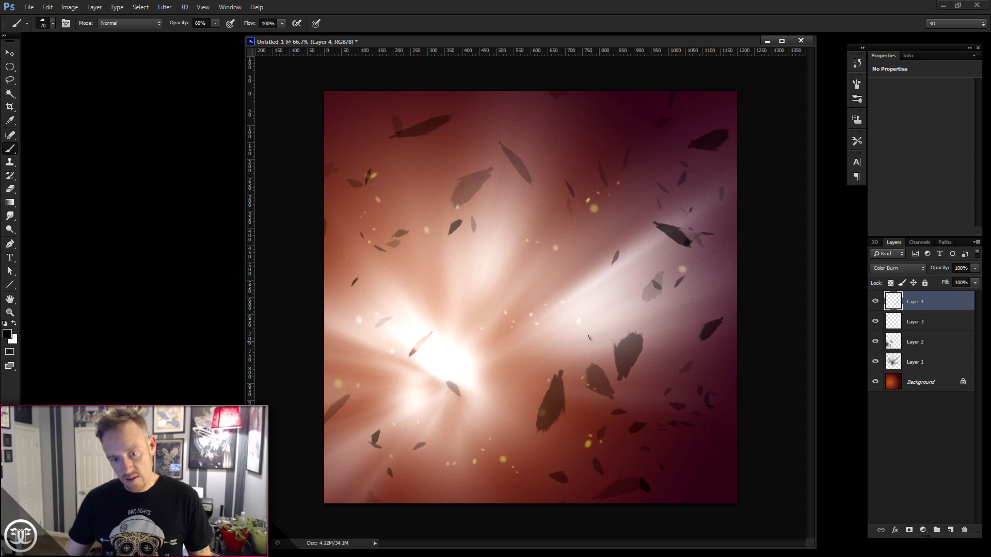
Step: Reduce the Debris Brush to 30 px and scatter tiny fragments around the large pieces in the artwork's upper left and upper right
{"action": "right_click", "coordinate": [589, 338]}
{"action": "left_click", "coordinate": [618, 360]}
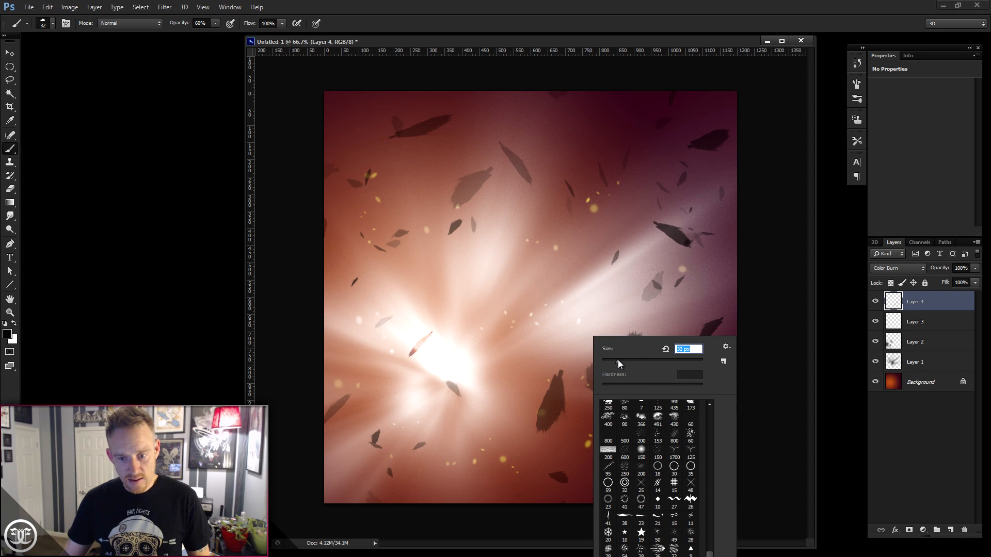
{"action": "type", "text": "30"}
{"action": "key", "text": "Return"}
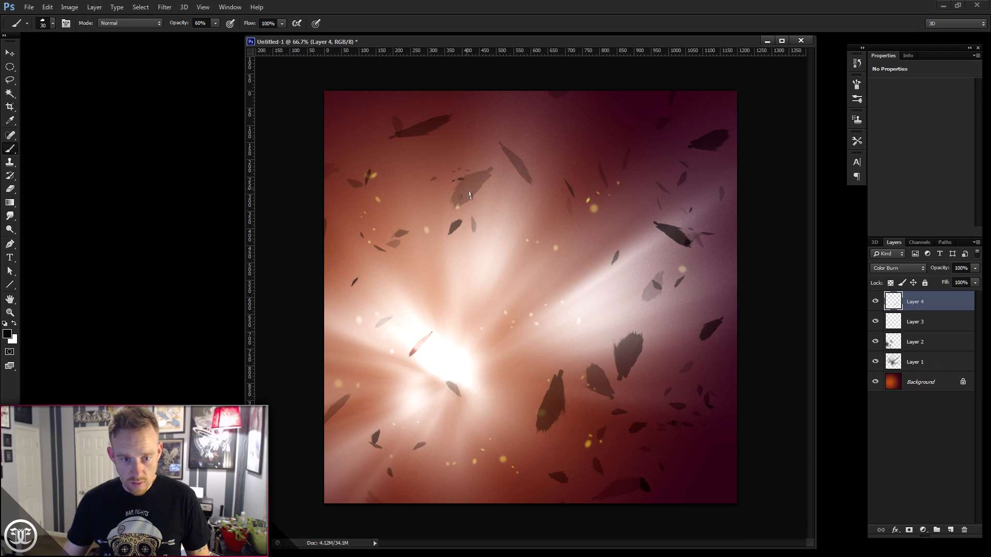
{"action": "left_click", "coordinate": [658, 225]}
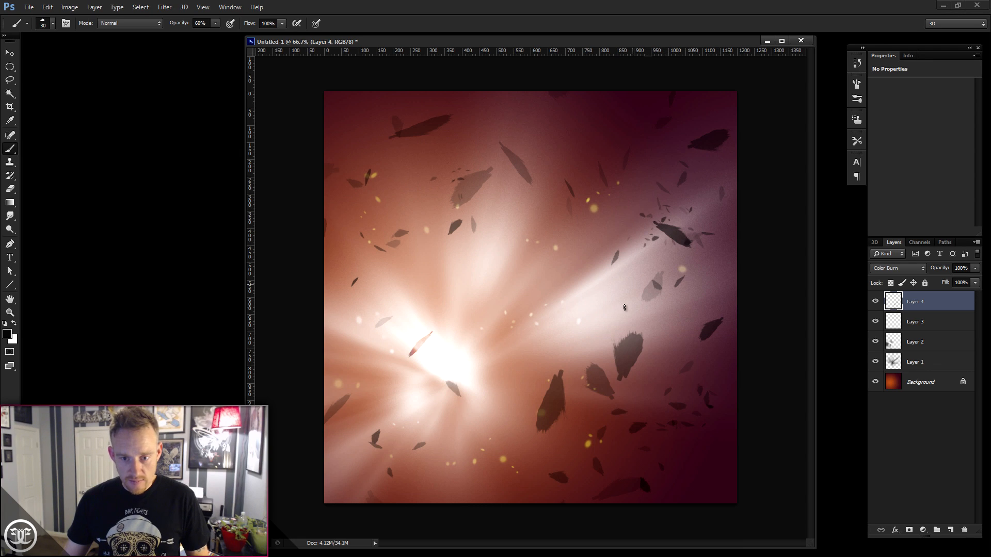
Step: Undo the debris dab above the large lower-centre piece, and scatter tiny fragments closer around it and along the artwork's left side
{"action": "left_click", "coordinate": [549, 344]}
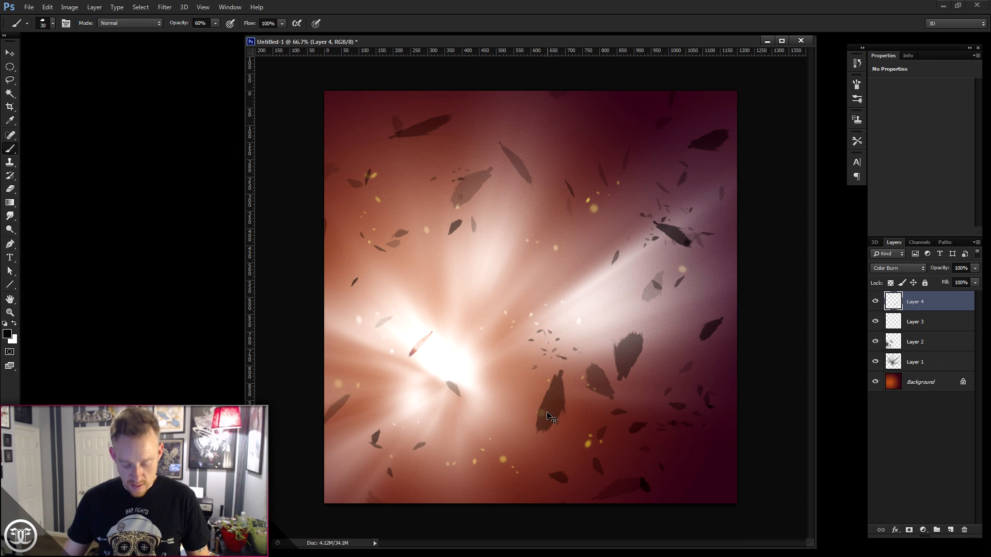
{"action": "key", "text": "ctrl+z"}
{"action": "left_click", "coordinate": [562, 367]}
{"action": "left_click", "coordinate": [531, 414]}
{"action": "left_click", "coordinate": [496, 432]}
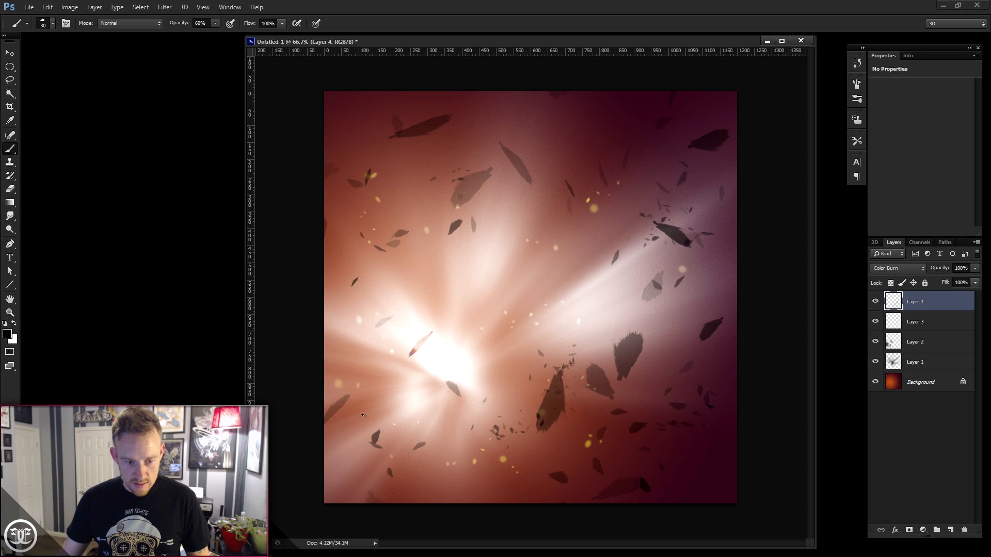
{"action": "left_click", "coordinate": [346, 219]}
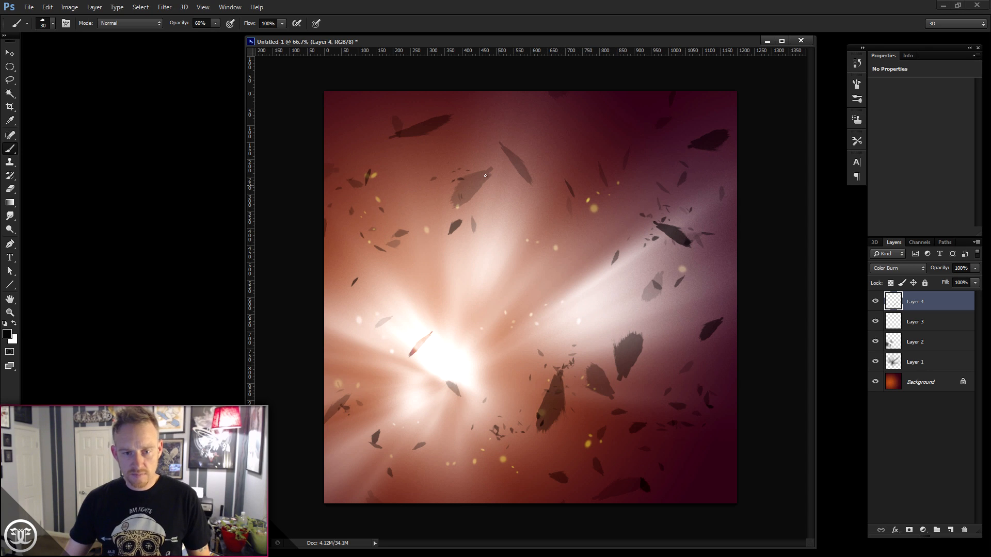
Step: Enlarge the Debris Brush to 463 px and stamp oversized dark debris across the artwork's upper right on Layer 4
{"action": "right_click", "coordinate": [605, 219]}
{"action": "left_click_drag", "start_coordinate": [665, 242], "coordinate": [715, 243]}
{"action": "left_click", "coordinate": [689, 164]}
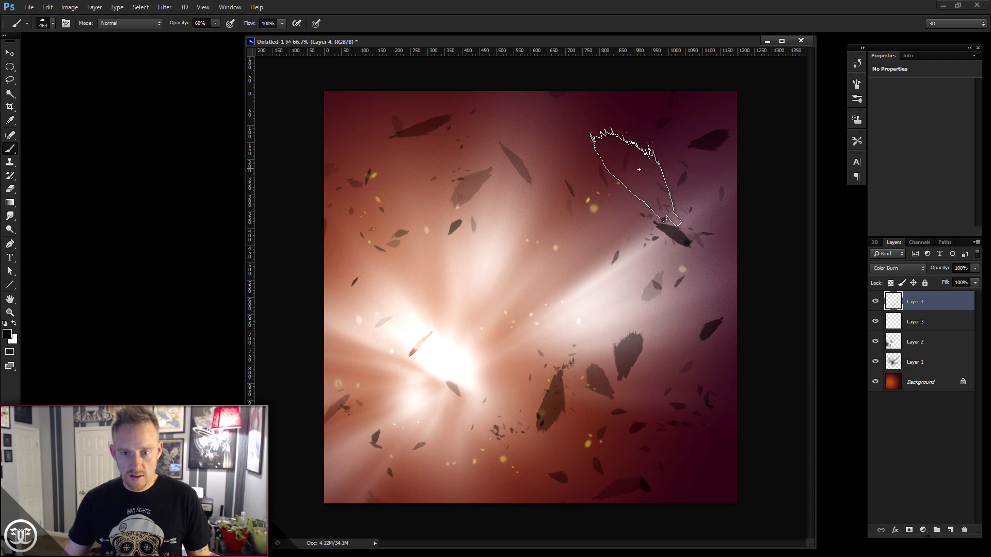
{"action": "left_click", "coordinate": [652, 177]}
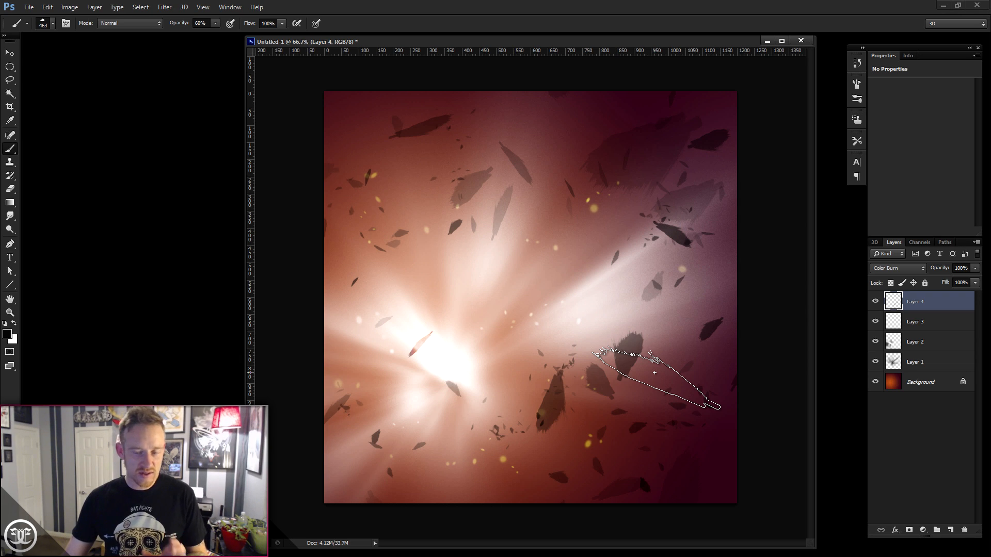
{"action": "key", "text": "ctrl+d"}
{"action": "left_click", "coordinate": [950, 530]}
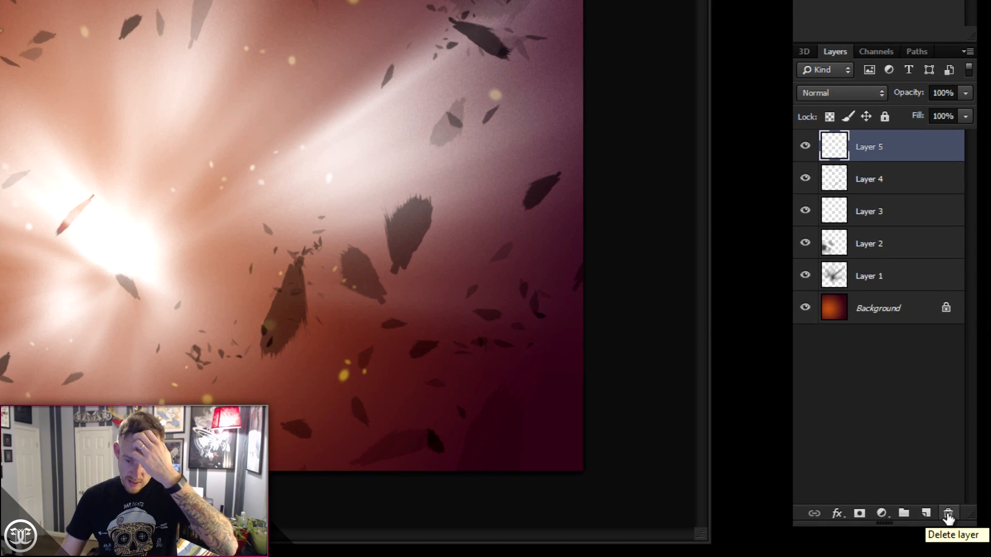
{"action": "left_click", "coordinate": [949, 515]}
Step: Add a Gradient Map adjustment layer above Layer 4 and set its darkest color stop to deep blue-violet #2f1f76
{"action": "left_click", "coordinate": [881, 513]}
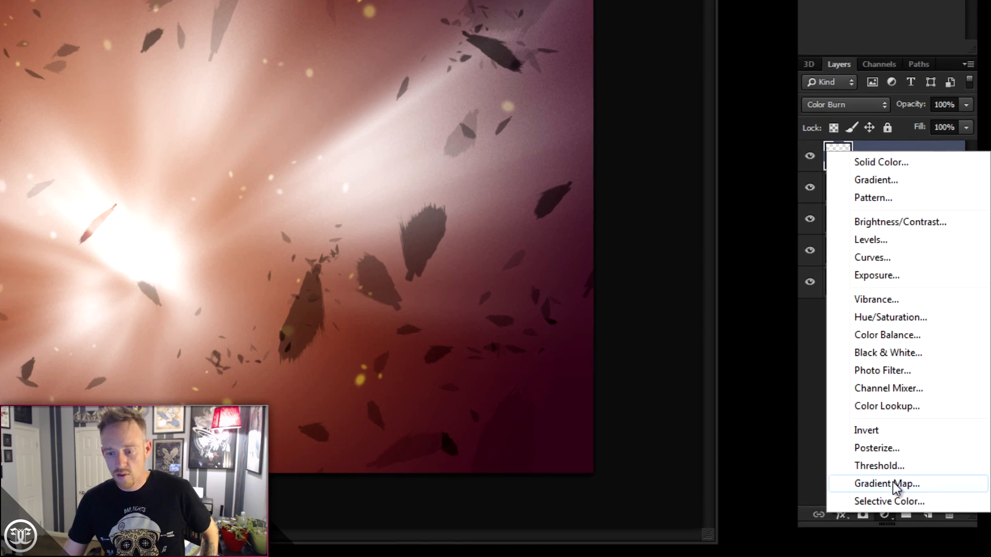
{"action": "left_click", "coordinate": [884, 481]}
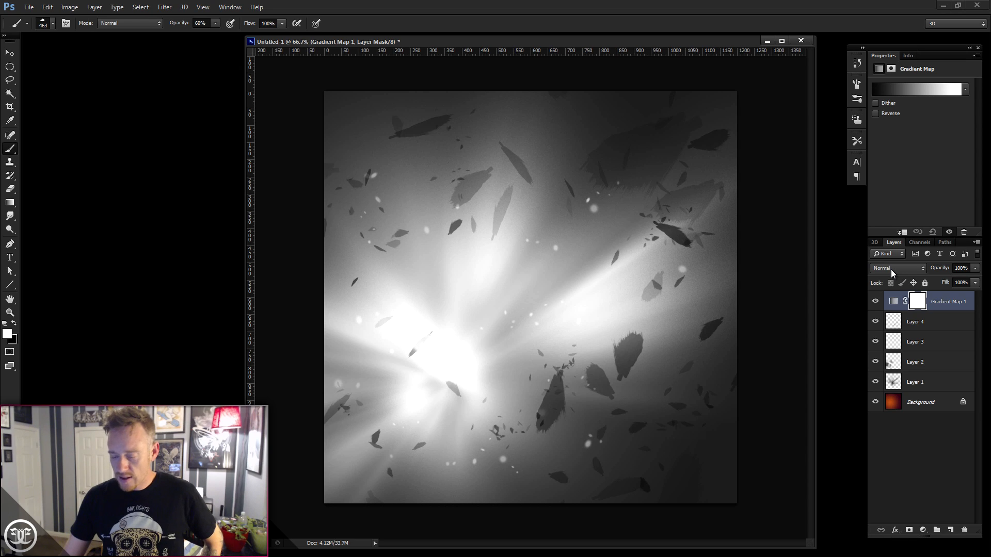
{"action": "left_click", "coordinate": [923, 88]}
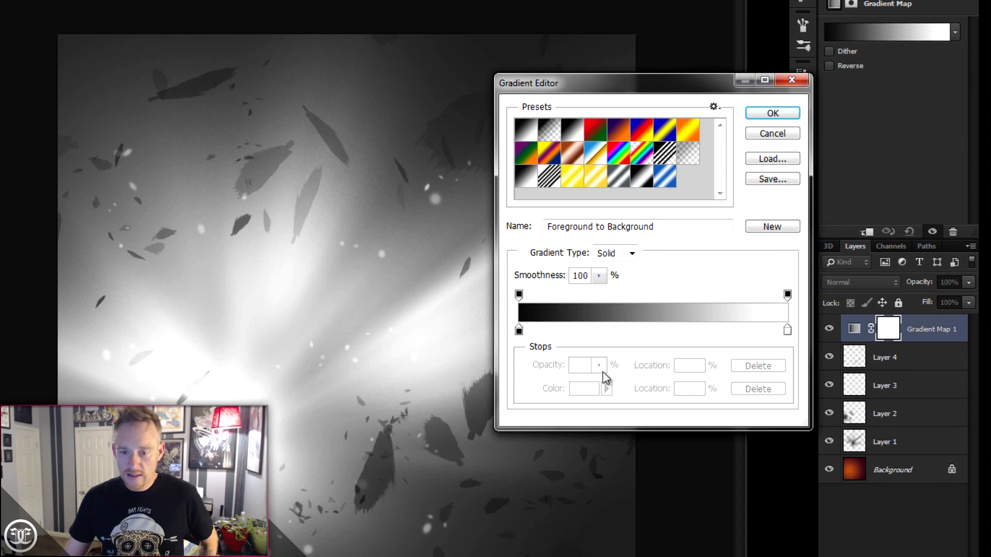
{"action": "left_click", "coordinate": [519, 332]}
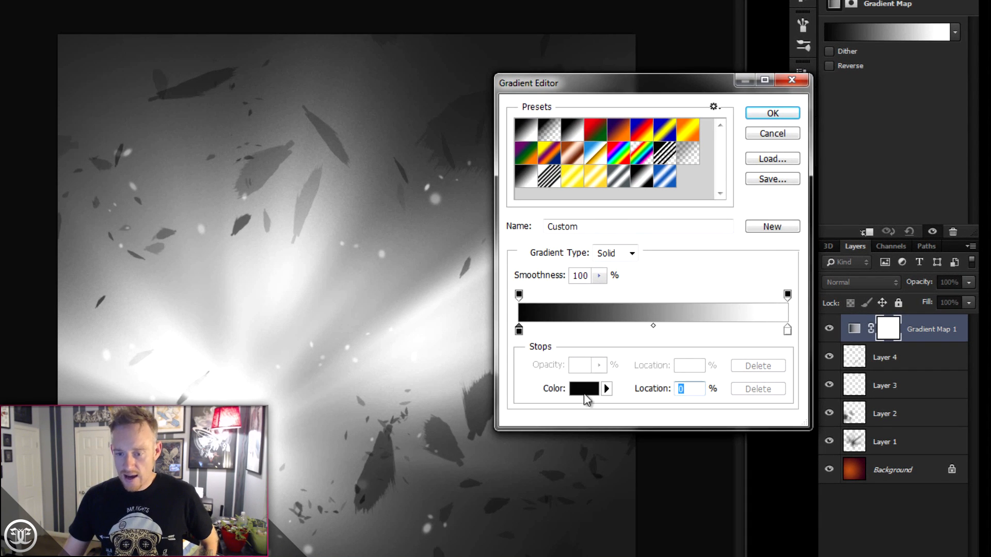
{"action": "left_click", "coordinate": [584, 391]}
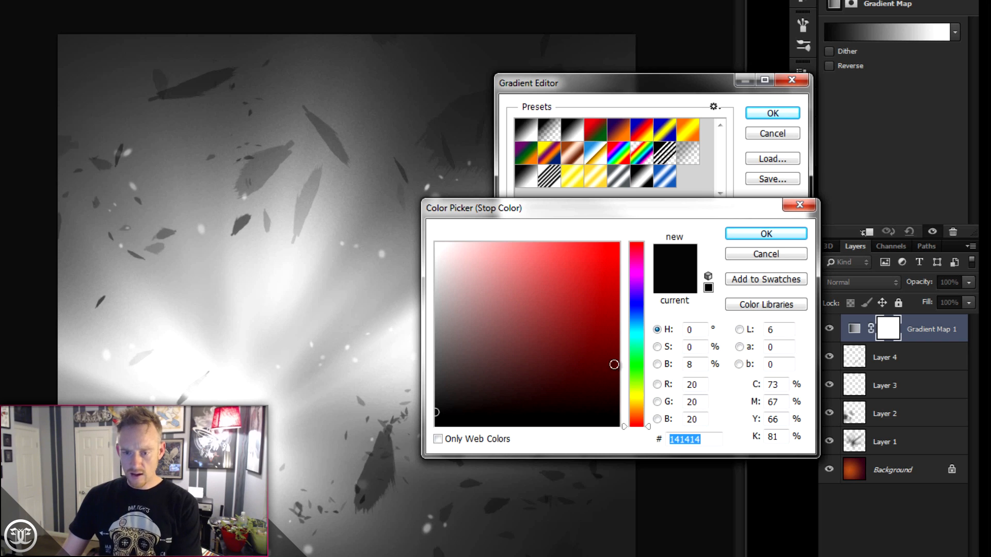
{"action": "left_click_drag", "start_coordinate": [643, 336], "coordinate": [643, 298]}
{"action": "mouse_move", "coordinate": [542, 354]}
{"action": "left_mouse_down"}
{"action": "mouse_move", "coordinate": [557, 312]}
{"action": "mouse_move", "coordinate": [565, 340]}
{"action": "mouse_move", "coordinate": [545, 340]}
{"action": "mouse_move", "coordinate": [571, 341]}
{"action": "left_mouse_up"}
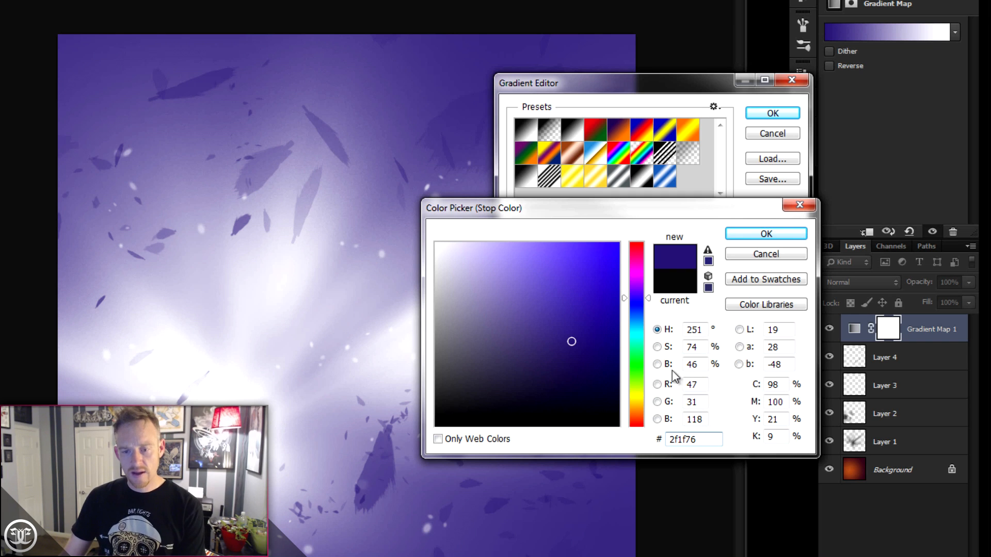
{"action": "left_click", "coordinate": [765, 233]}
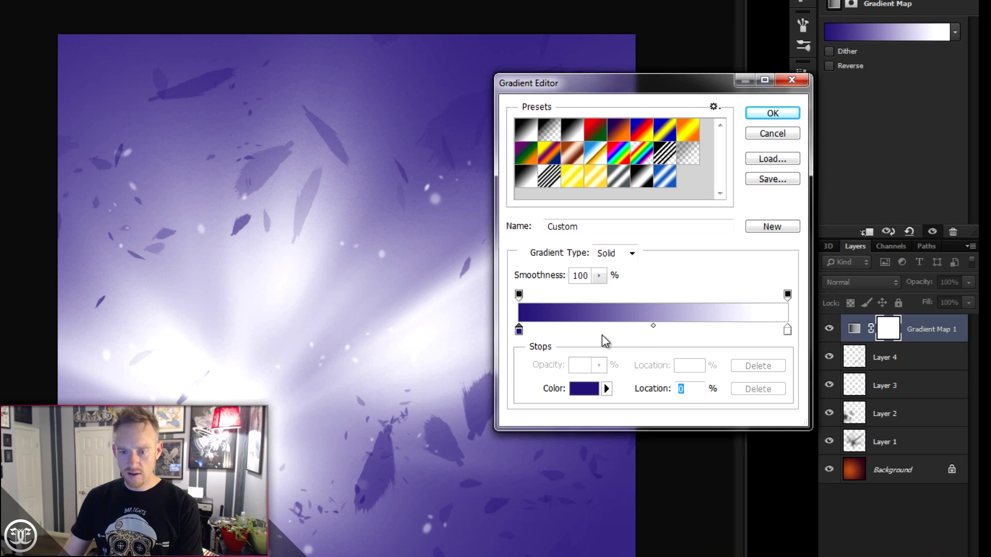
Step: Add a purple #6b1388 color stop a little over a quarter of the way along the gradient
{"action": "left_click", "coordinate": [596, 329]}
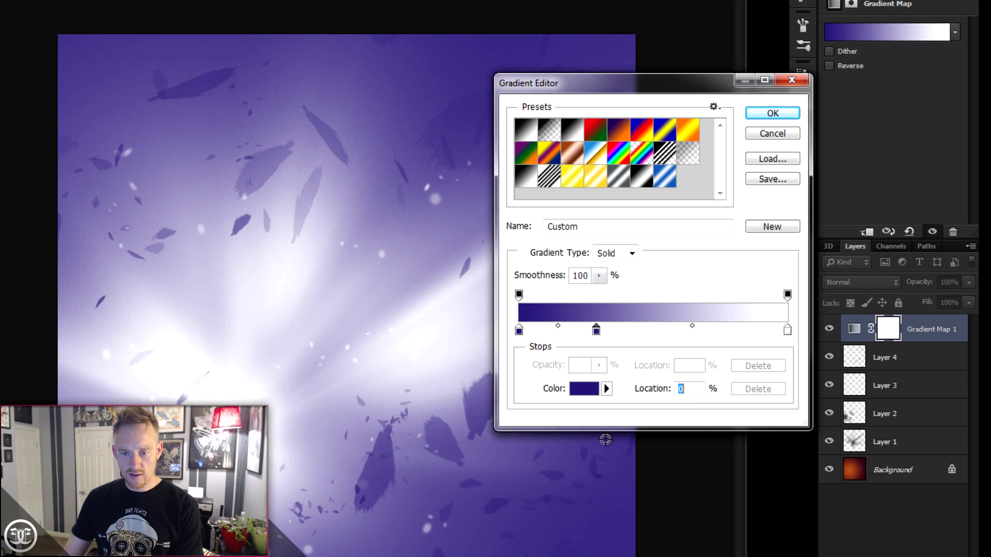
{"action": "left_click", "coordinate": [583, 390]}
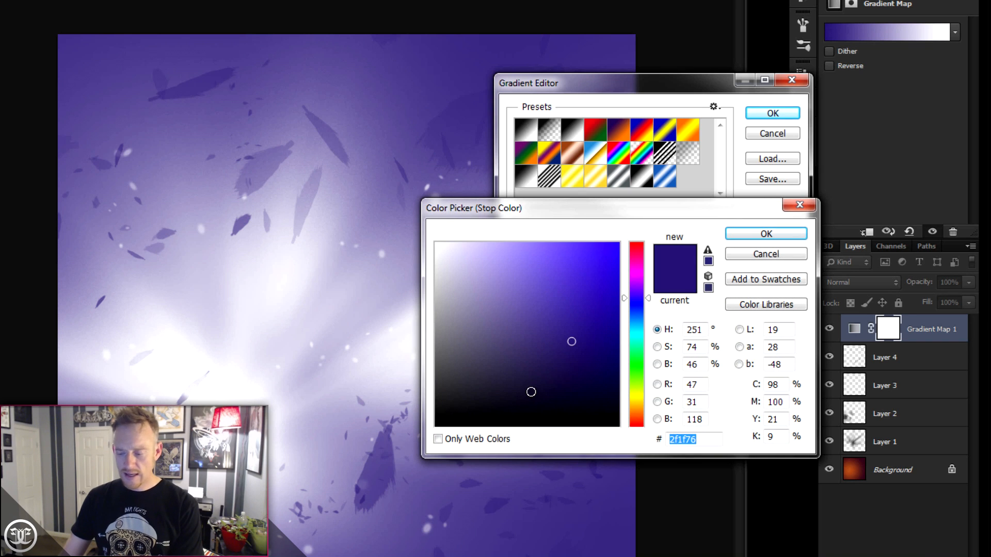
{"action": "left_click_drag", "start_coordinate": [649, 299], "coordinate": [648, 281]}
{"action": "left_click_drag", "start_coordinate": [582, 336], "coordinate": [594, 328]}
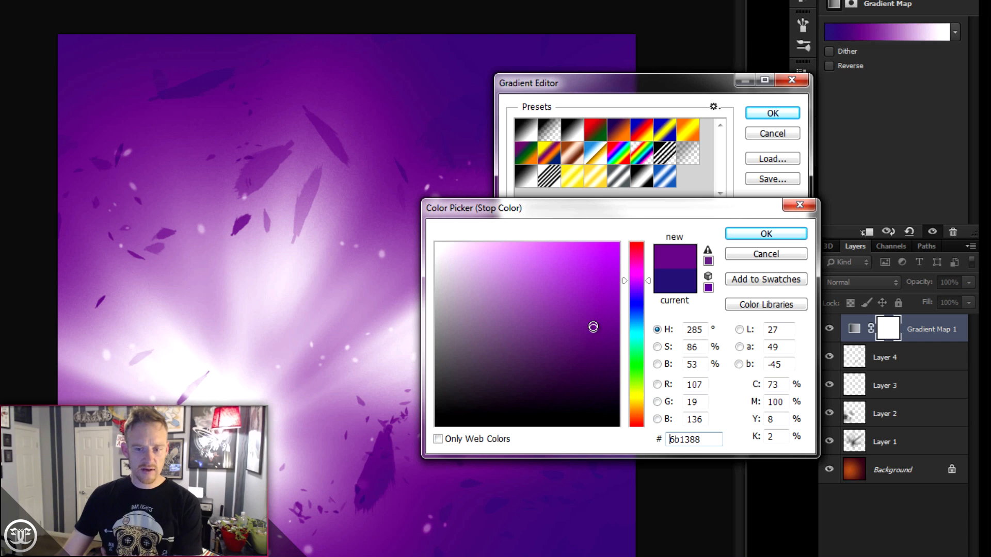
{"action": "left_click", "coordinate": [779, 234]}
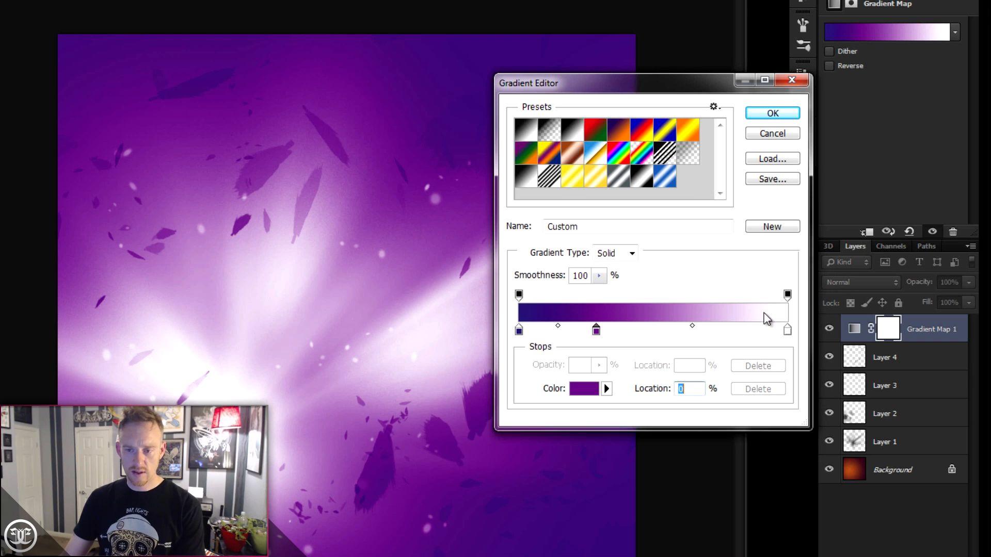
Step: Add a golden-orange #dea316 color stop slightly past the middle of the gradient, between the purple and white stops
{"action": "left_click", "coordinate": [680, 331]}
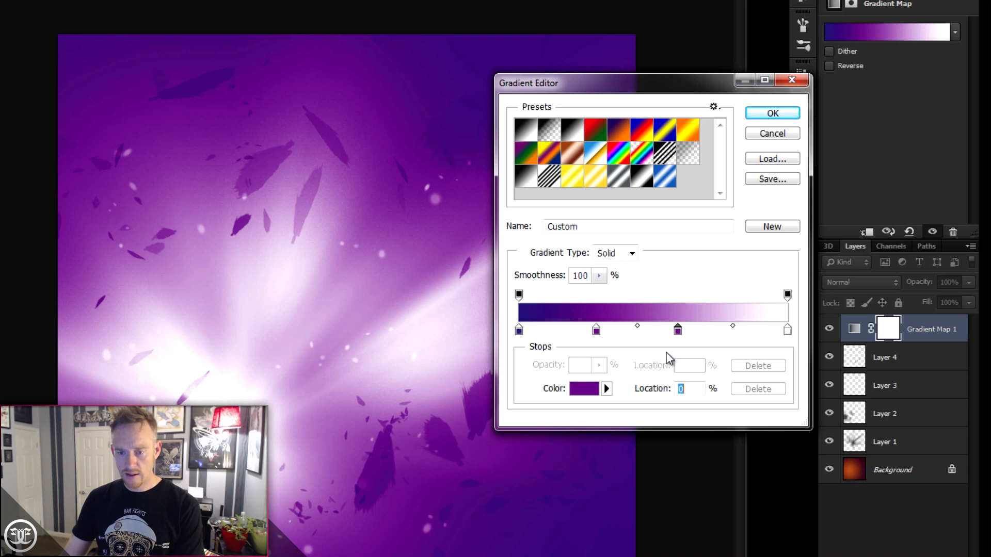
{"action": "left_click", "coordinate": [595, 388]}
{"action": "left_click_drag", "start_coordinate": [640, 397], "coordinate": [651, 412]}
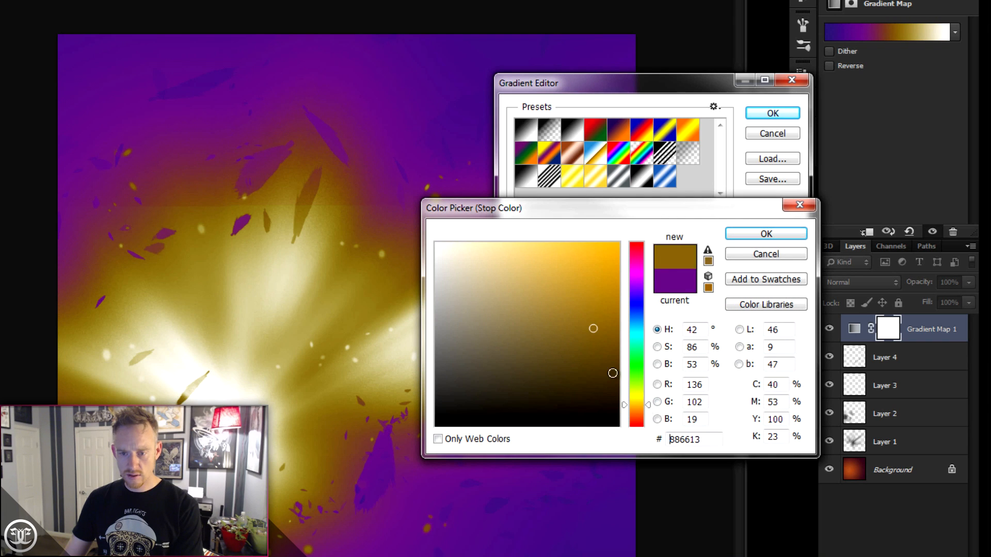
{"action": "left_click_drag", "start_coordinate": [608, 263], "coordinate": [600, 266]}
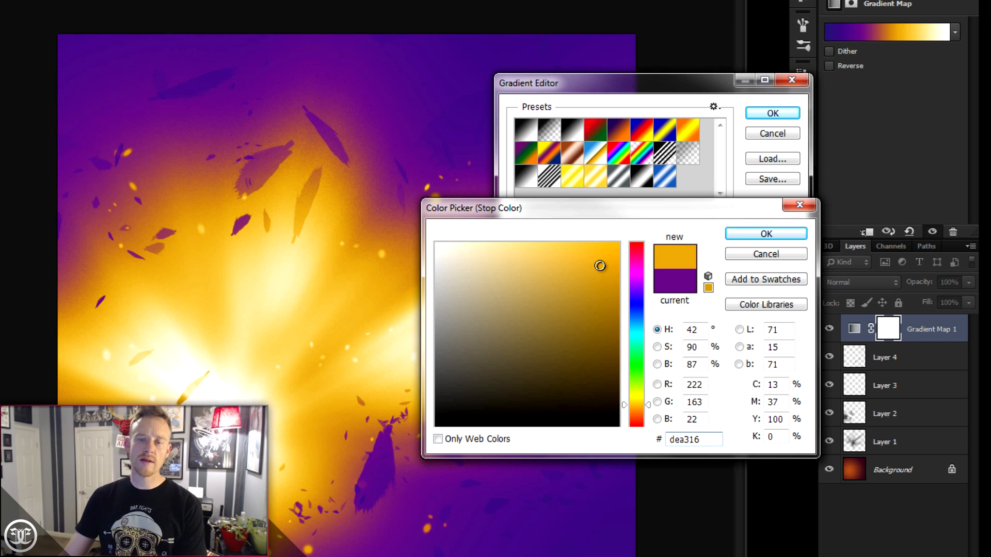
{"action": "left_click", "coordinate": [766, 234]}
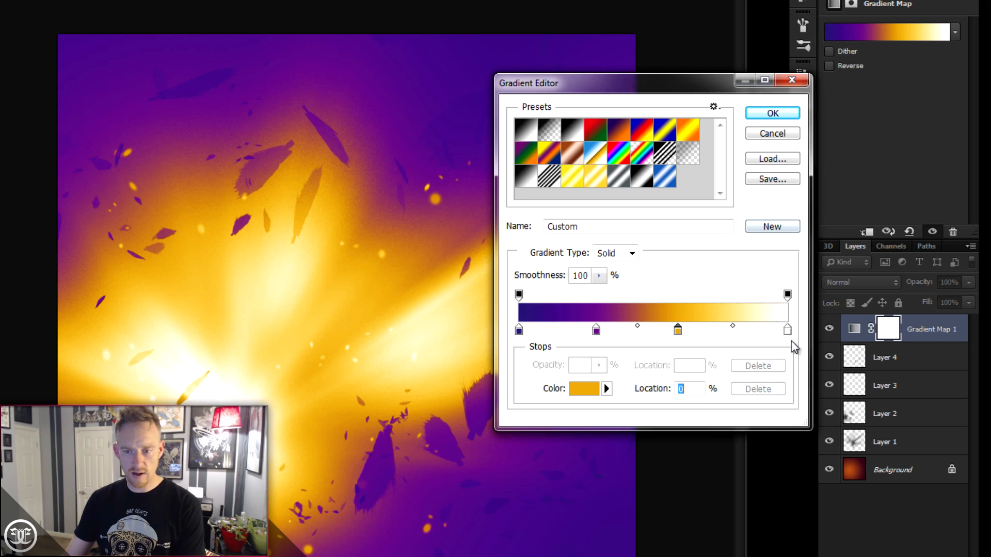
Step: Add a pale yellow #fff7b4 color stop between the golden-orange and white stops
{"action": "left_click", "coordinate": [740, 331]}
{"action": "left_click", "coordinate": [584, 389]}
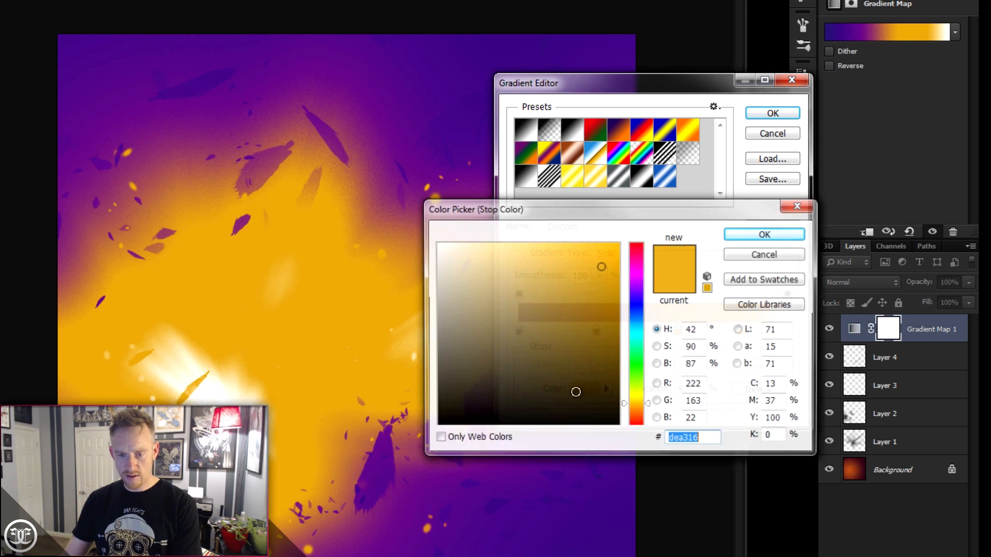
{"action": "left_click_drag", "start_coordinate": [489, 248], "coordinate": [489, 236]}
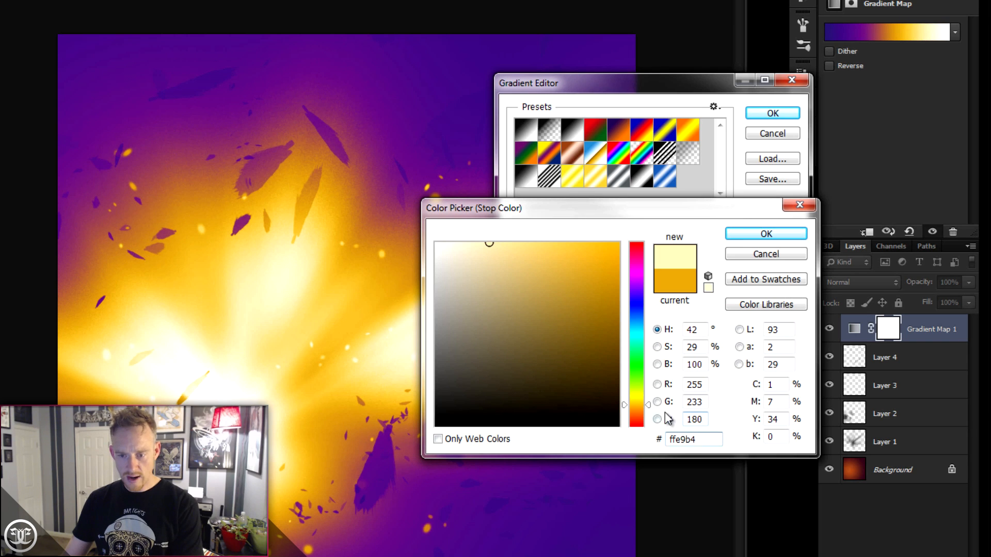
{"action": "left_click_drag", "start_coordinate": [649, 408], "coordinate": [652, 403]}
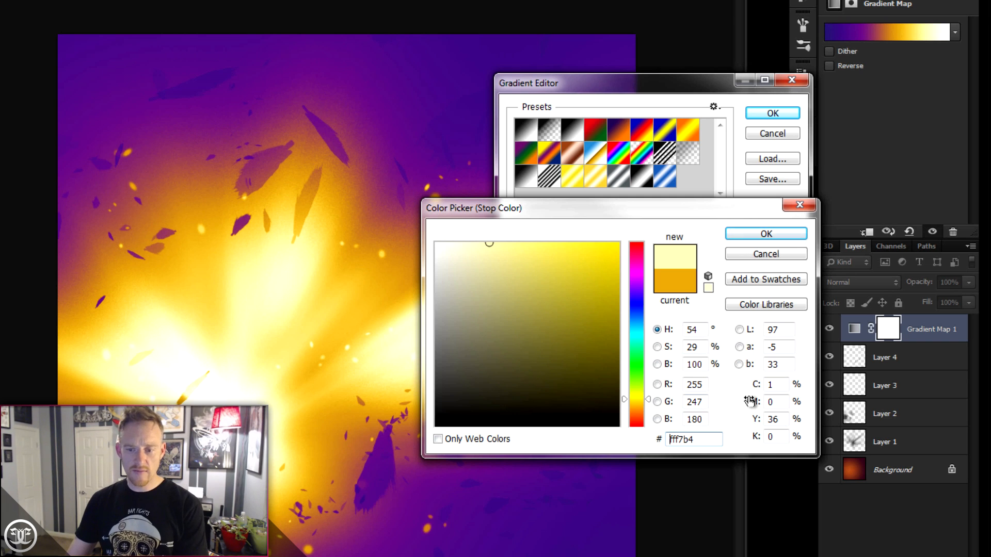
{"action": "left_click", "coordinate": [759, 237]}
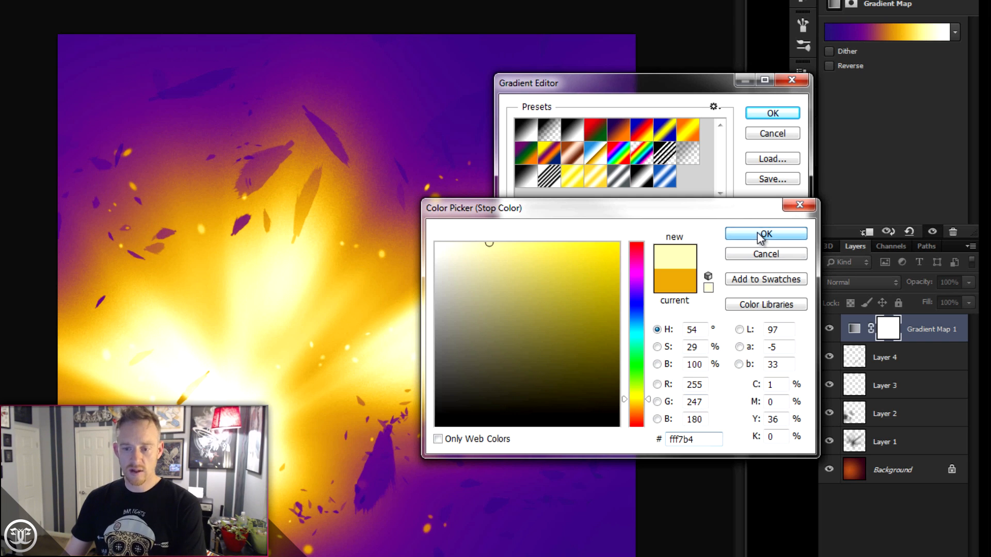
Step: Accept the edited gradient and lower the Gradient Map layer's opacity to 60%
{"action": "left_click", "coordinate": [770, 114]}
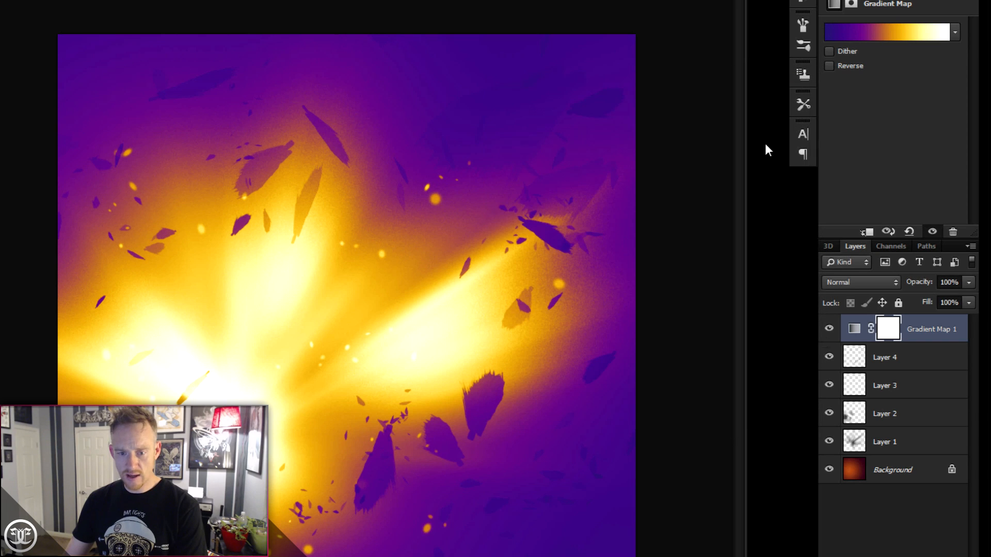
{"action": "left_click", "coordinate": [968, 283]}
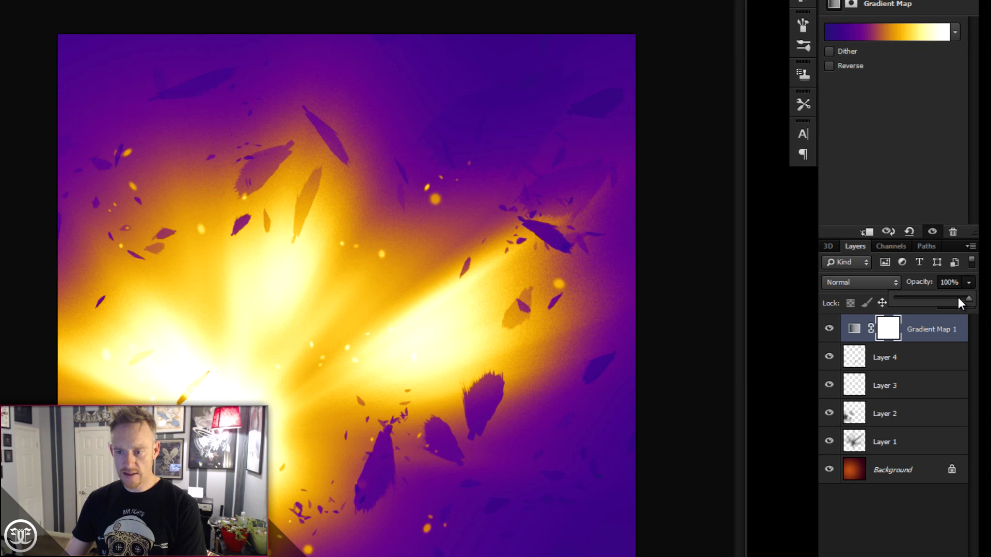
{"action": "left_click_drag", "start_coordinate": [947, 298], "coordinate": [946, 298]}
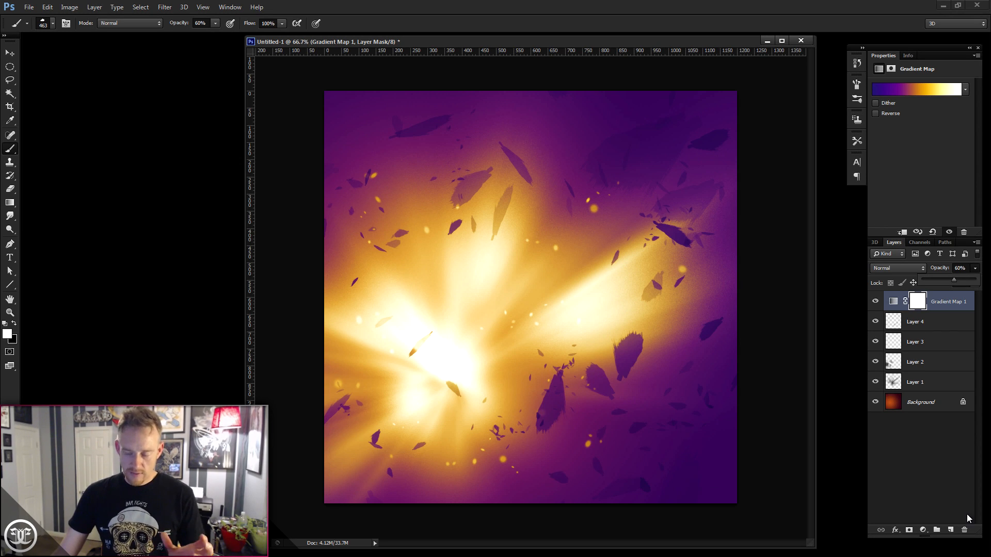
Step: Add a new layer above the Gradient Map layer and choose the 33 px soft round brush
{"action": "left_click", "coordinate": [951, 531]}
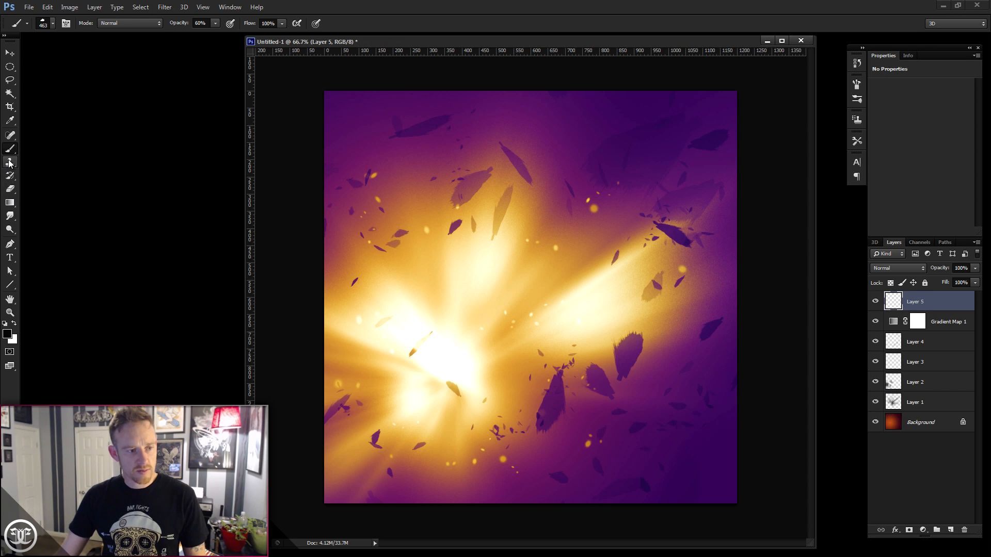
{"action": "right_click", "coordinate": [531, 258]}
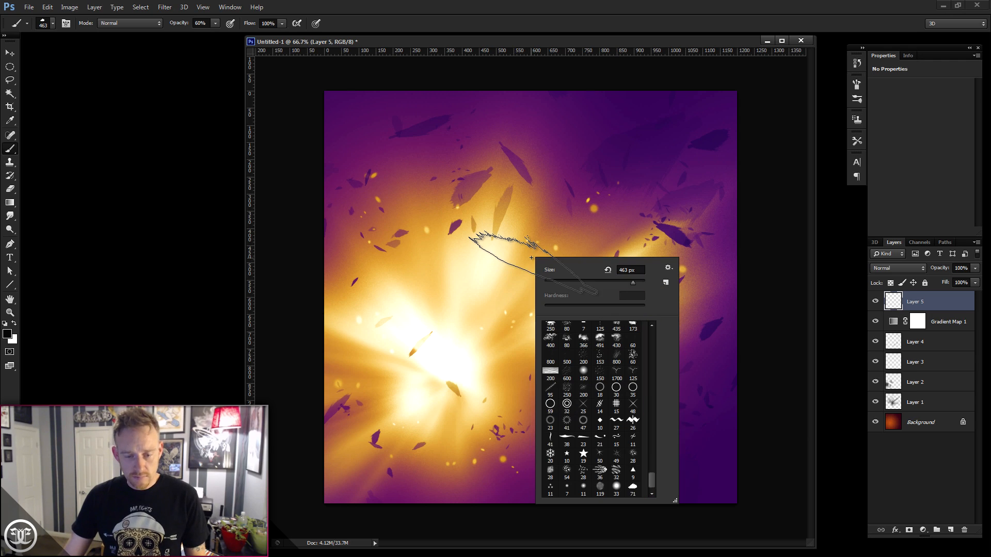
{"action": "left_click", "coordinate": [617, 489]}
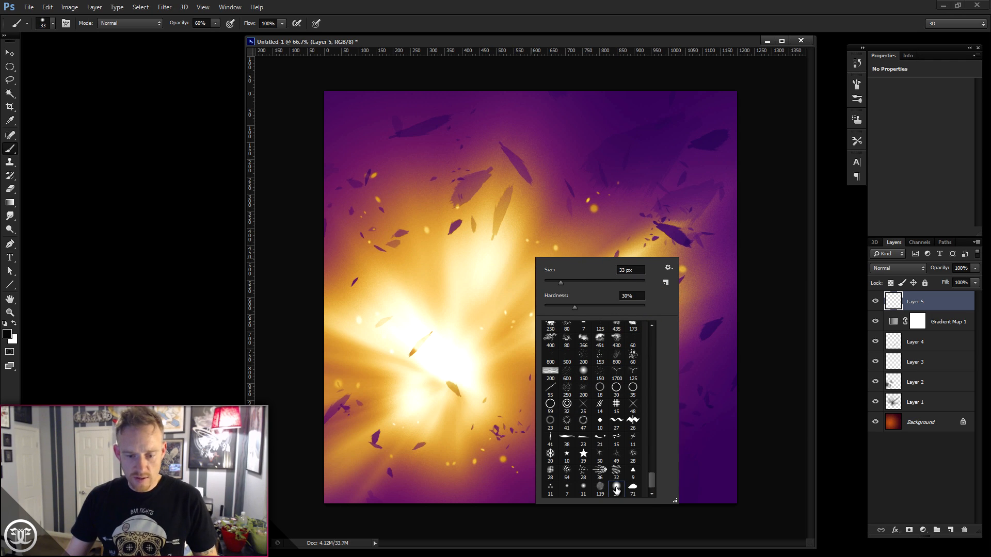
Step: Set the foreground color to a bright yellow and dab scattered sparks along the upper-left and lower-left parts of the artwork
{"action": "left_click", "coordinate": [8, 336]}
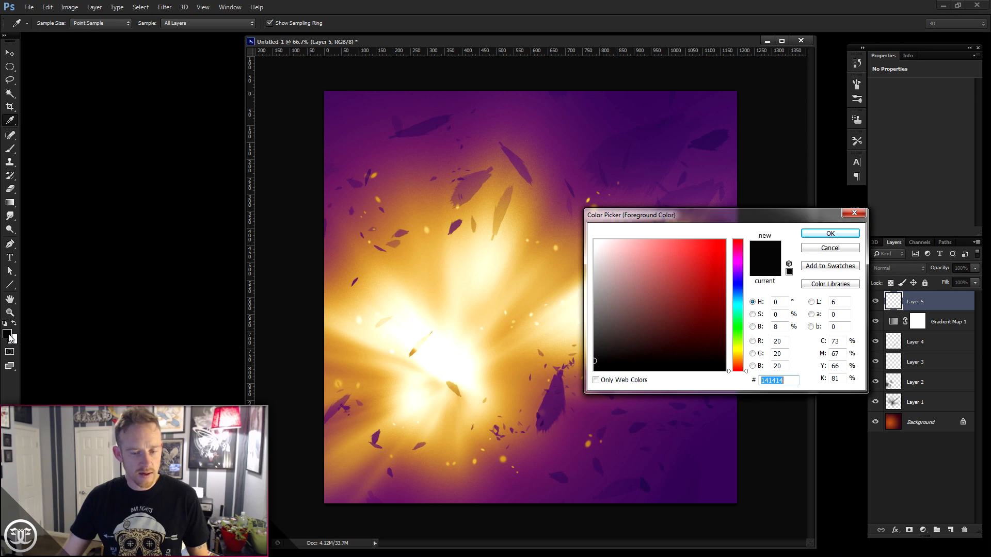
{"action": "left_click_drag", "start_coordinate": [747, 355], "coordinate": [745, 349]}
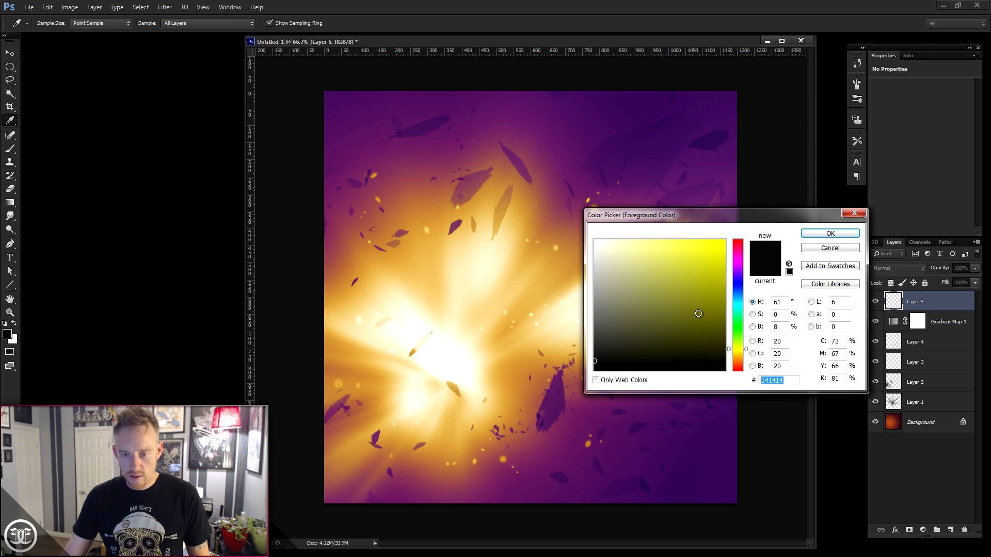
{"action": "mouse_move", "coordinate": [655, 249]}
{"action": "left_mouse_down"}
{"action": "mouse_move", "coordinate": [655, 237]}
{"action": "mouse_move", "coordinate": [682, 242]}
{"action": "left_mouse_up"}
{"action": "key", "text": "Return"}
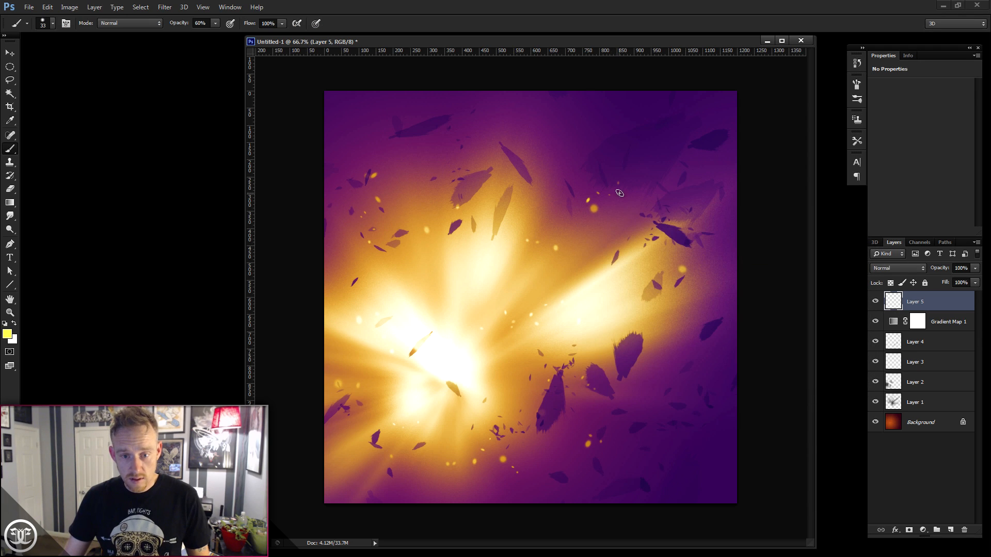
{"action": "left_click", "coordinate": [445, 184]}
{"action": "left_click", "coordinate": [370, 115]}
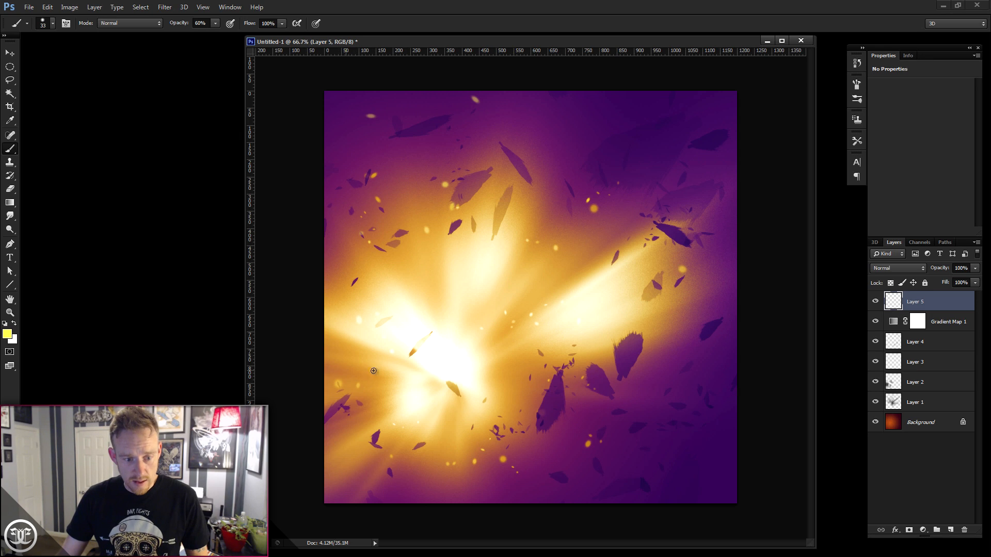
{"action": "left_click", "coordinate": [380, 500]}
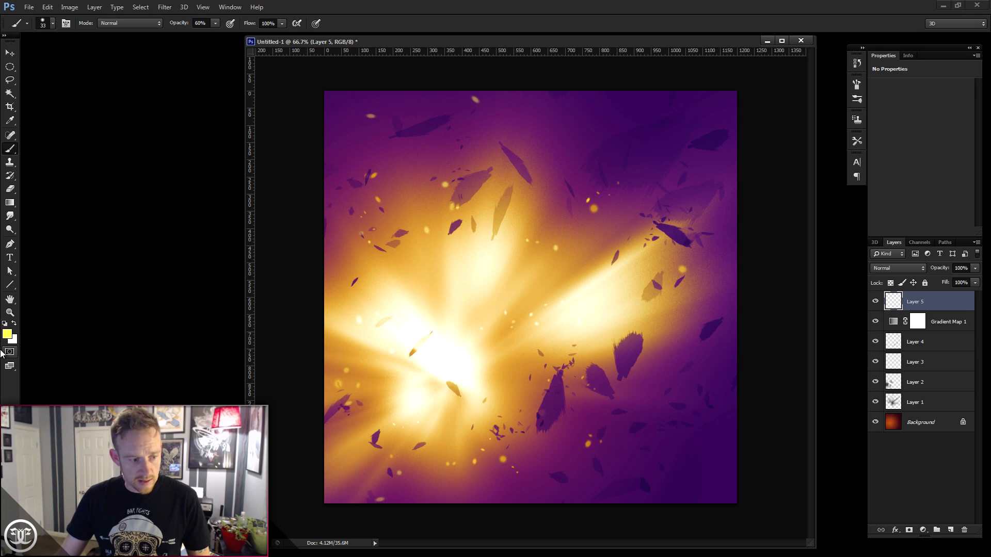
Step: Change the foreground color to pale cream #ffffe2 and scatter small sparks over the artwork with a 15 px brush
{"action": "left_click", "coordinate": [7, 334]}
{"action": "left_click_drag", "start_coordinate": [679, 262], "coordinate": [609, 232]}
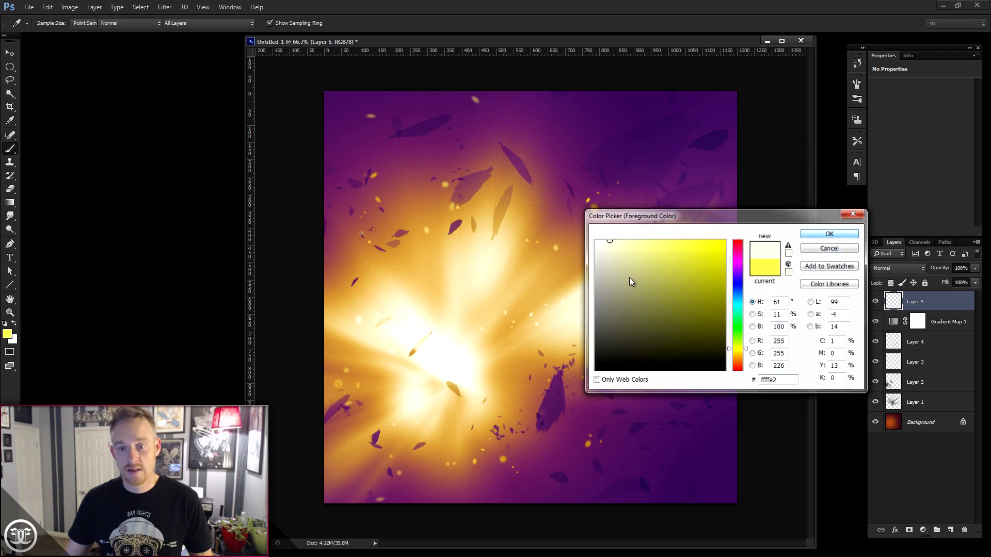
{"action": "key", "text": "Return"}
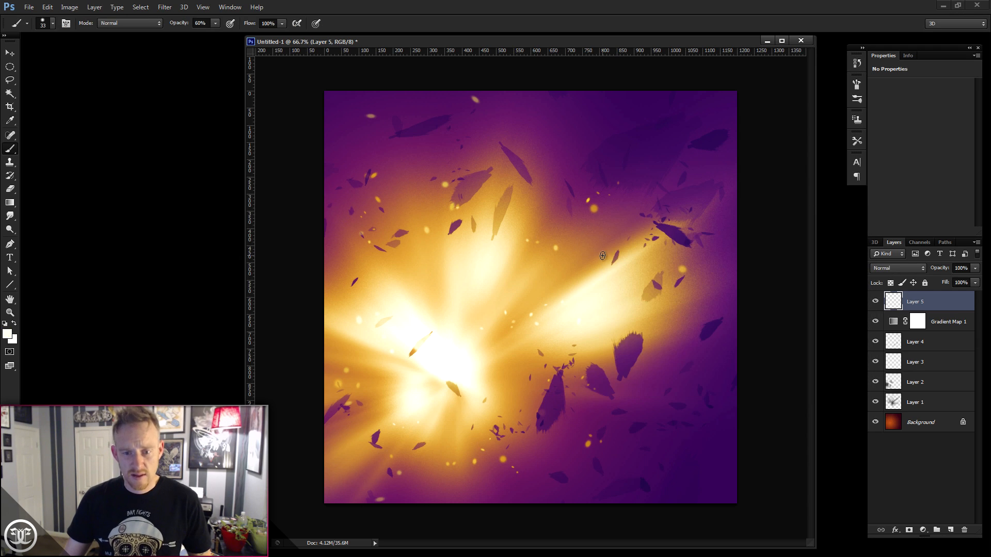
{"action": "right_click", "coordinate": [637, 274]}
{"action": "left_click", "coordinate": [624, 278]}
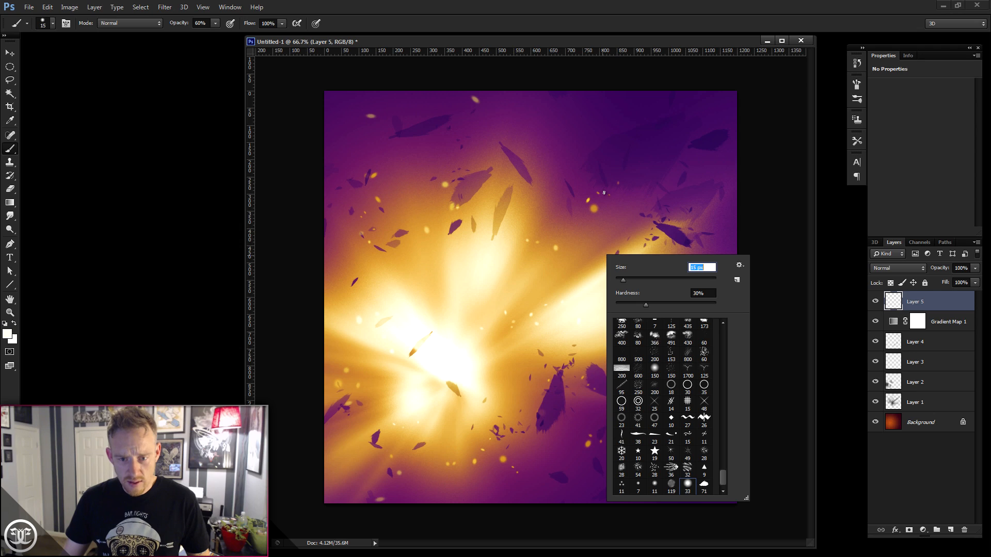
{"action": "key", "text": "Return"}
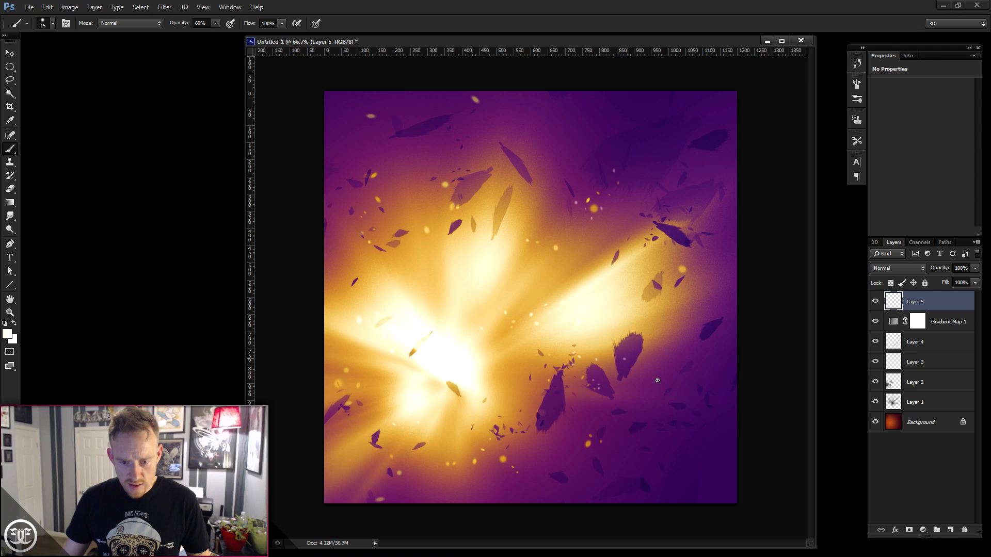
Step: Enlarge the brush to 45 px and dab larger pale sparks around the upper half and beside the debris below the light burst
{"action": "right_click", "coordinate": [442, 166]}
{"action": "left_click_drag", "start_coordinate": [465, 166], "coordinate": [472, 170]}
{"action": "key", "text": "Return"}
{"action": "left_click", "coordinate": [399, 166]}
{"action": "left_click_drag", "start_coordinate": [547, 221], "coordinate": [681, 156]}
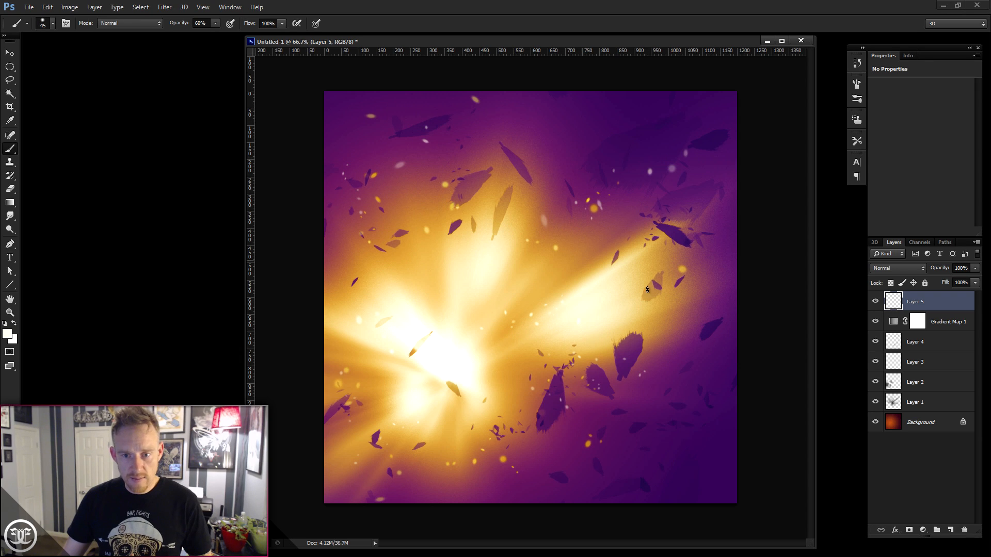
{"action": "left_click", "coordinate": [528, 379]}
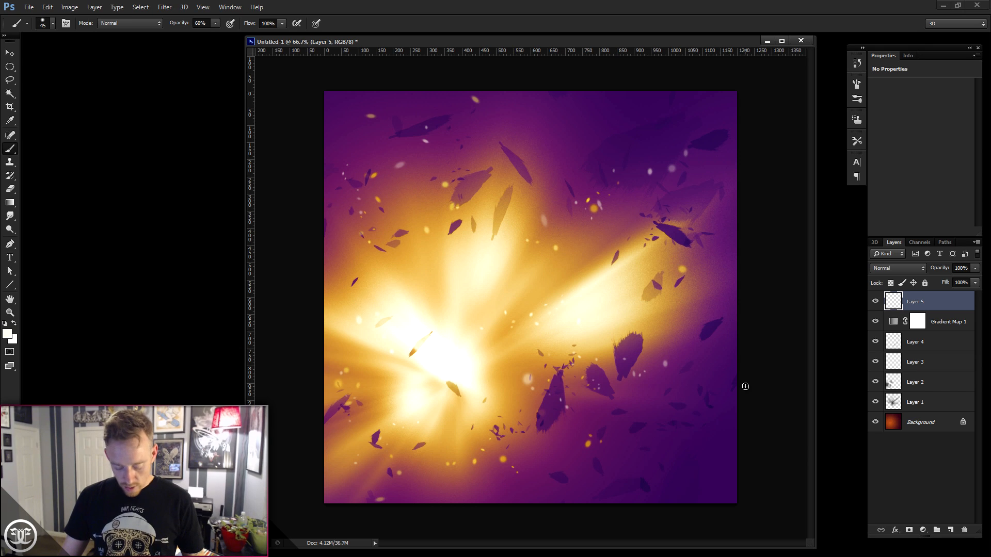
Step: Add another new layer on top and set the brush's foreground color to near-black #0b0b0b
{"action": "left_click", "coordinate": [950, 531]}
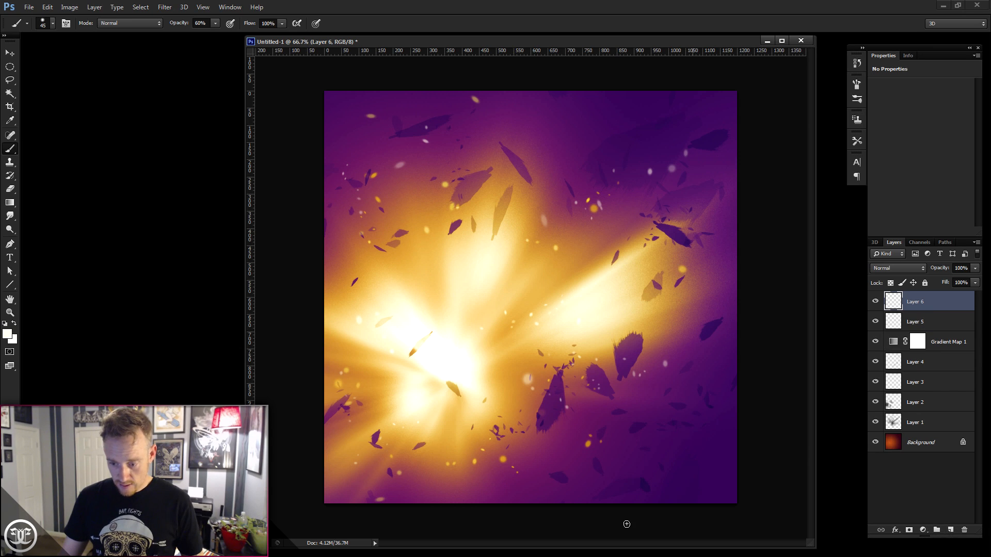
{"action": "left_click", "coordinate": [9, 337]}
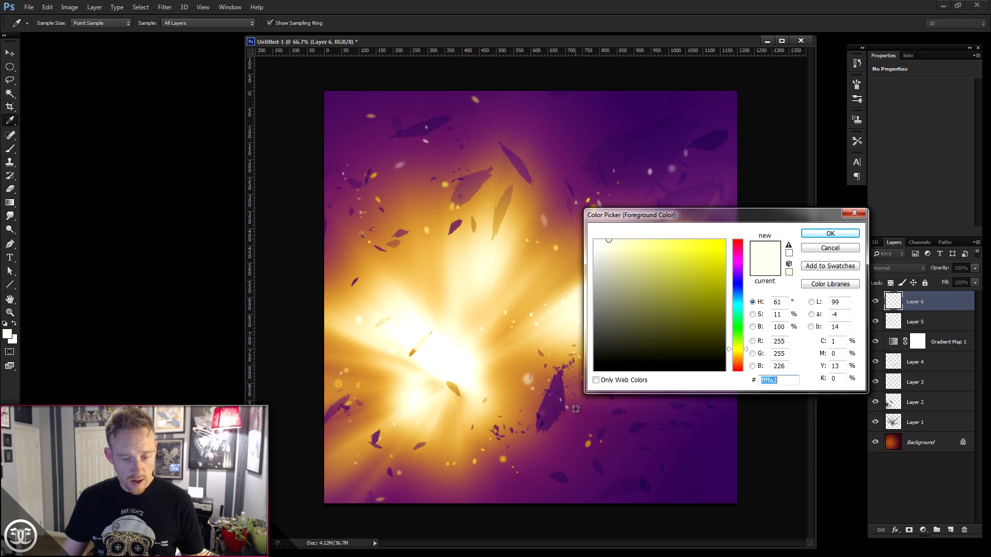
{"action": "left_click_drag", "start_coordinate": [602, 366], "coordinate": [589, 368]}
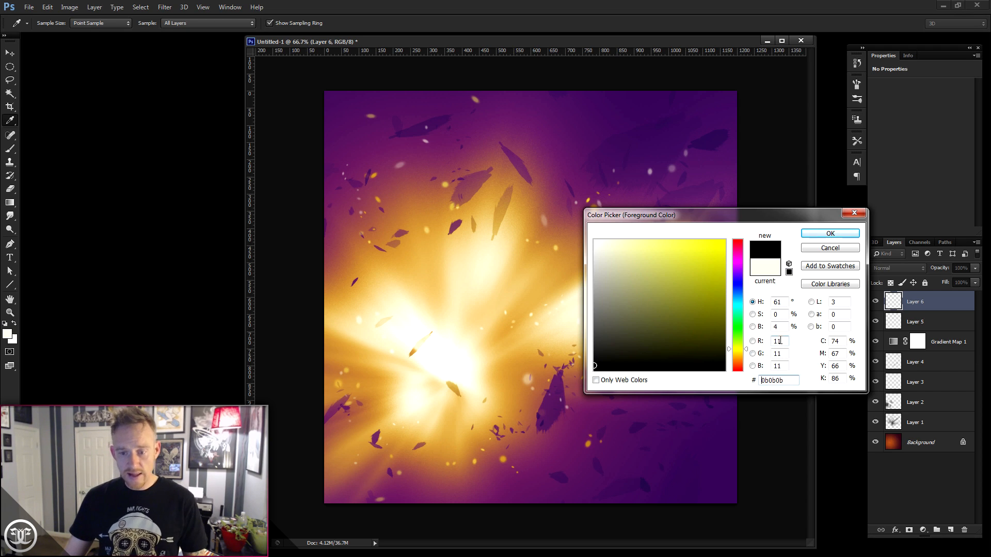
{"action": "left_click", "coordinate": [813, 238]}
{"action": "key", "text": "b"}
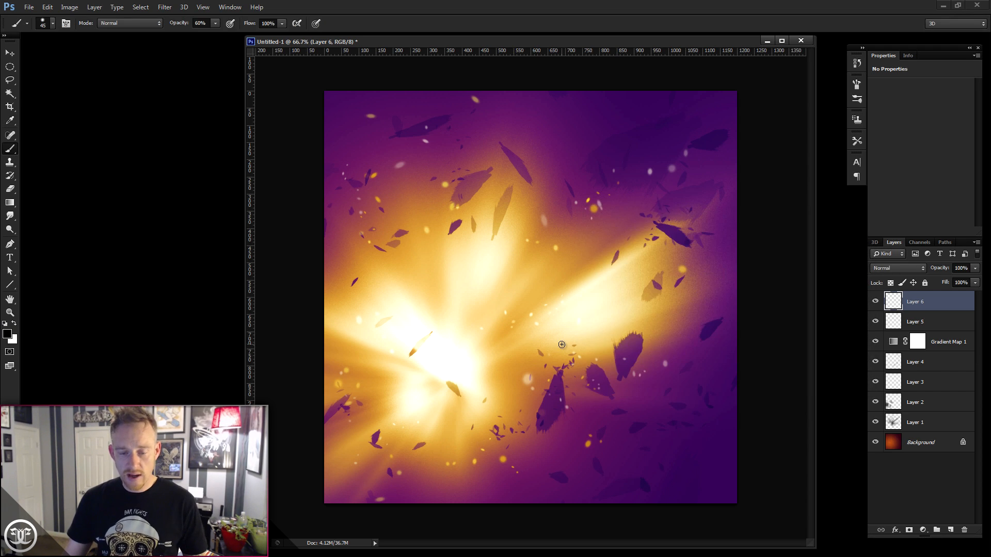
Step: Choose the shard-shaped brush at 125 px and stamp dark debris across the upper right, the center right and the lower edge of the artwork
{"action": "right_click", "coordinate": [544, 260]}
{"action": "left_click", "coordinate": [640, 490]}
{"action": "left_click_drag", "start_coordinate": [616, 283], "coordinate": [608, 283]}
{"action": "left_click", "coordinate": [632, 184]}
{"action": "left_click", "coordinate": [607, 170]}
{"action": "left_click", "coordinate": [568, 124]}
{"action": "left_click", "coordinate": [541, 237]}
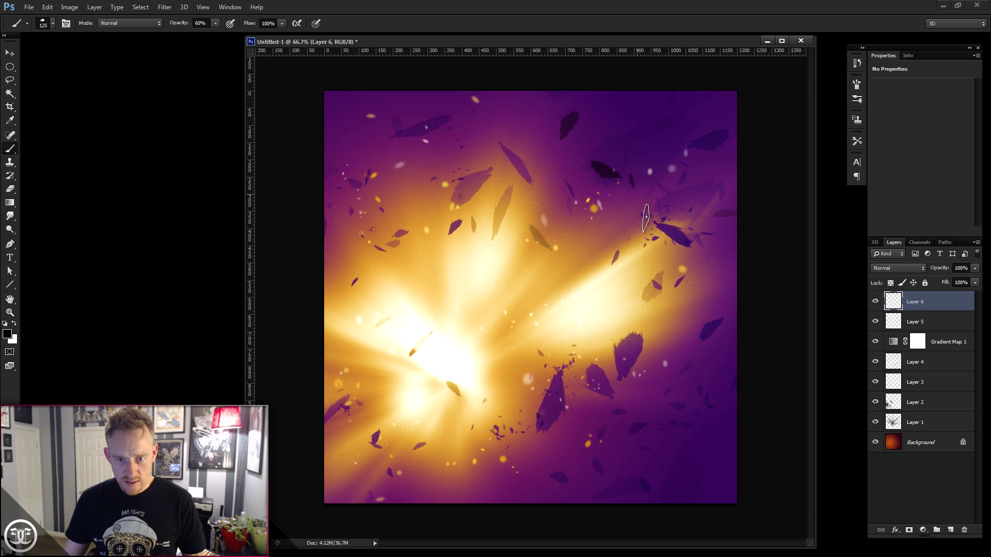
{"action": "left_click", "coordinate": [619, 434]}
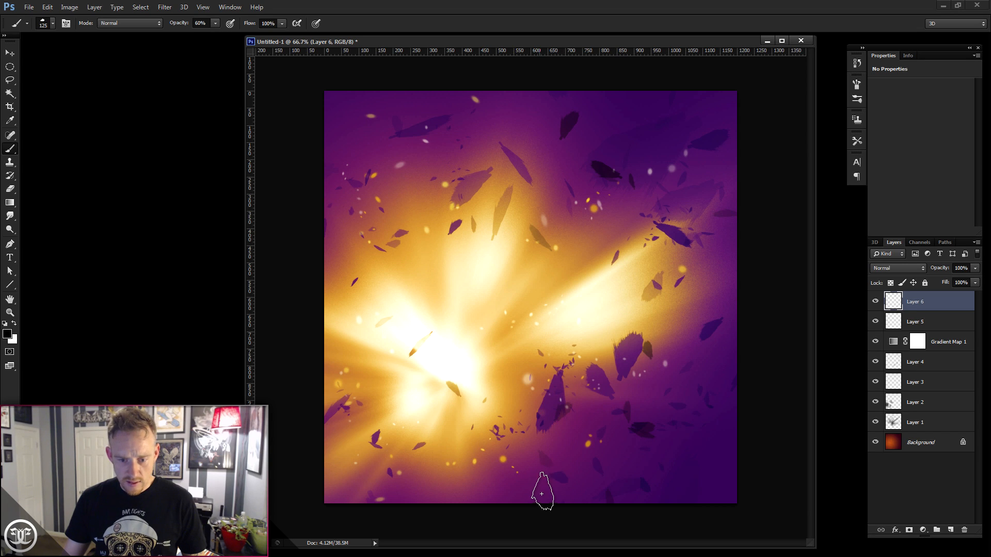
{"action": "left_click", "coordinate": [540, 487]}
{"action": "left_click", "coordinate": [554, 493]}
Step: Stamp small dark shards in the upper left at 48 px and large ones near the upper-right corner at 308 px
{"action": "right_click", "coordinate": [488, 163]}
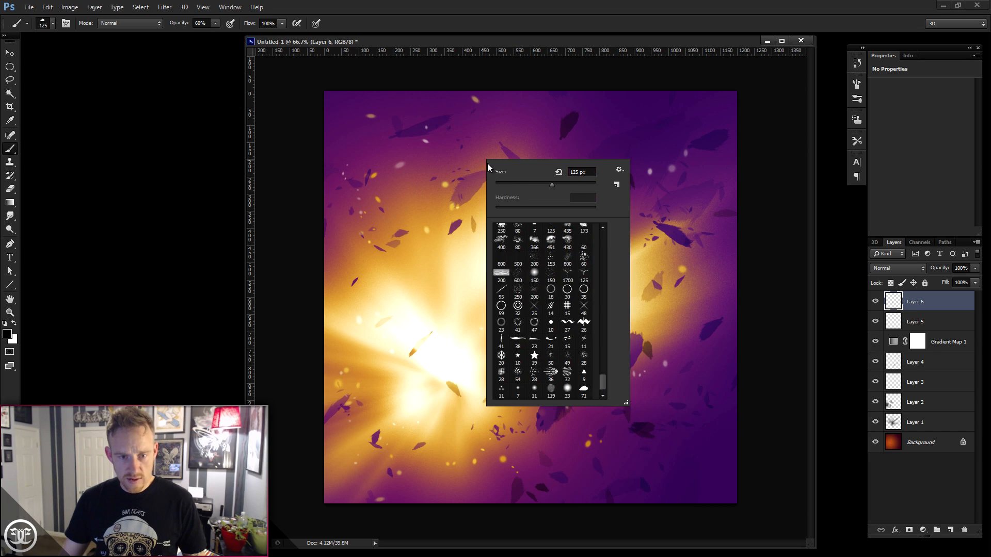
{"action": "left_click_drag", "start_coordinate": [519, 184], "coordinate": [510, 182]}
{"action": "left_click", "coordinate": [419, 189]}
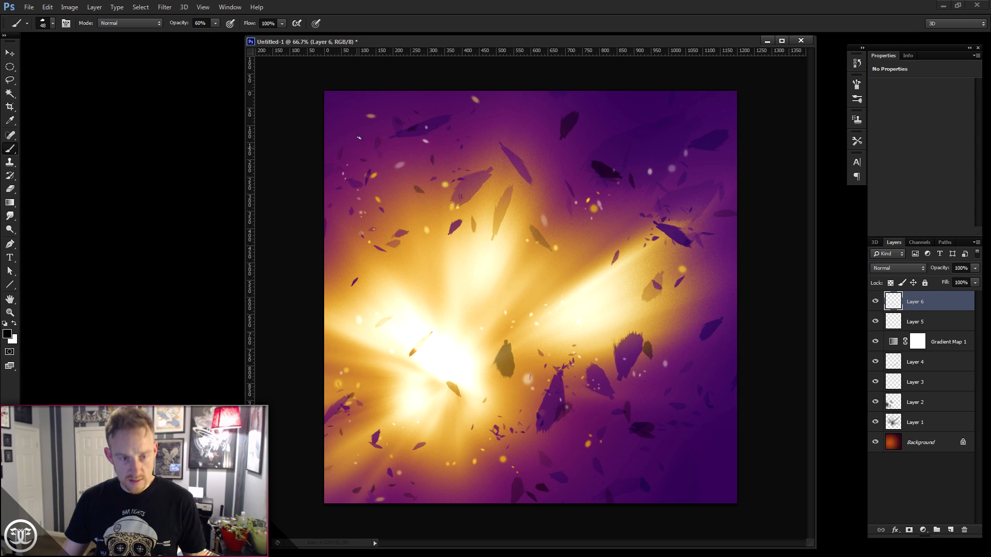
{"action": "right_click", "coordinate": [640, 172]}
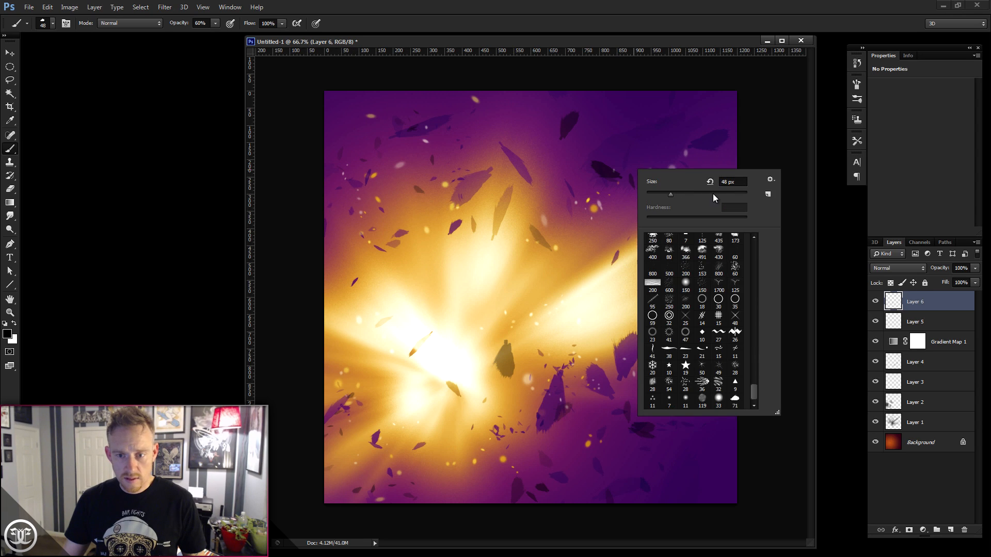
{"action": "key", "text": "Return"}
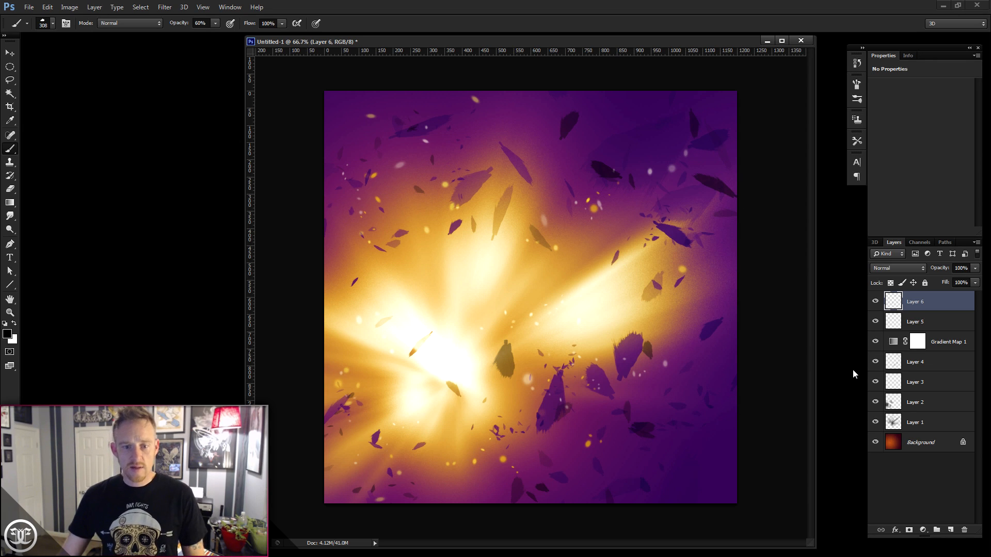
Step: Add a new layer on top of the stack and fill it with a rendered black-and-white clouds texture
{"action": "left_click", "coordinate": [949, 531]}
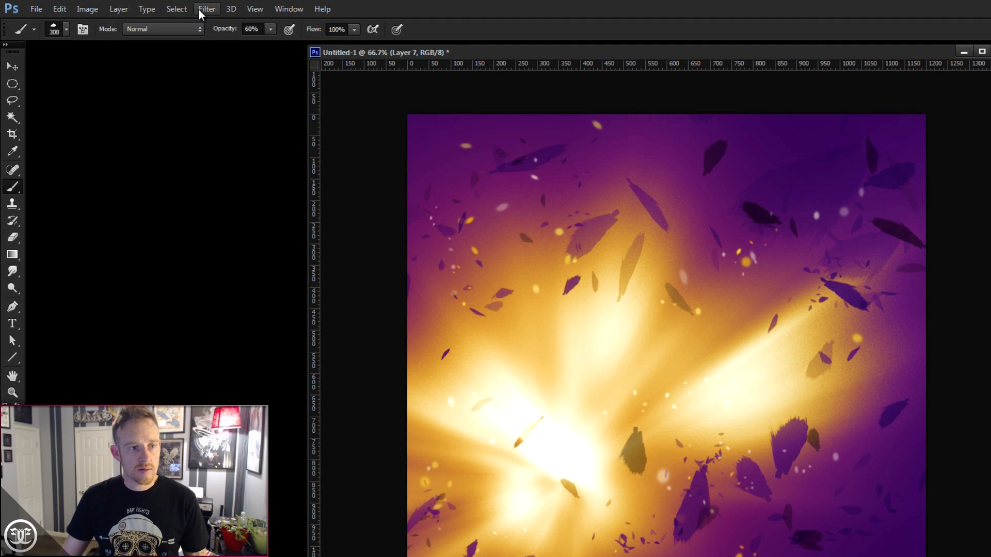
{"action": "left_click", "coordinate": [199, 9]}
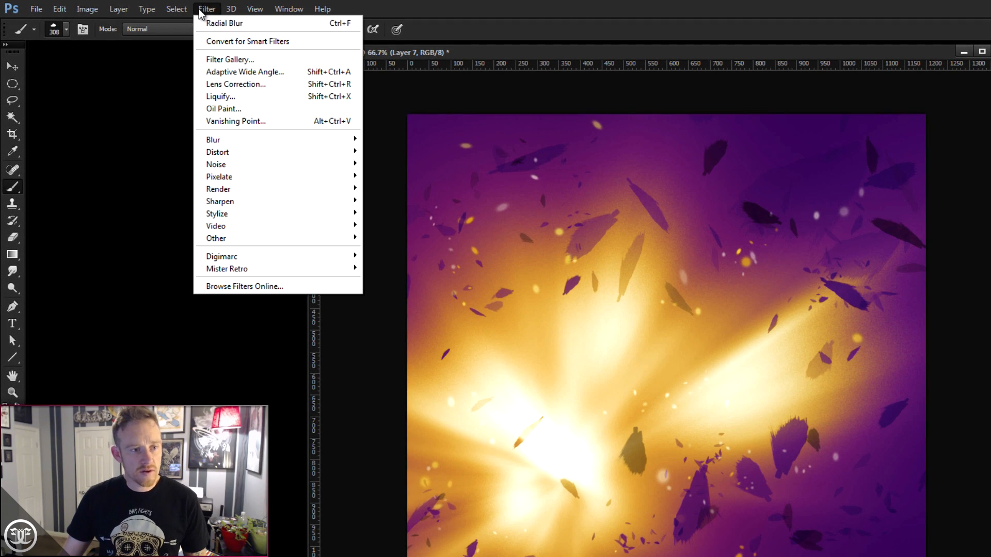
{"action": "mouse_move", "coordinate": [237, 191]}
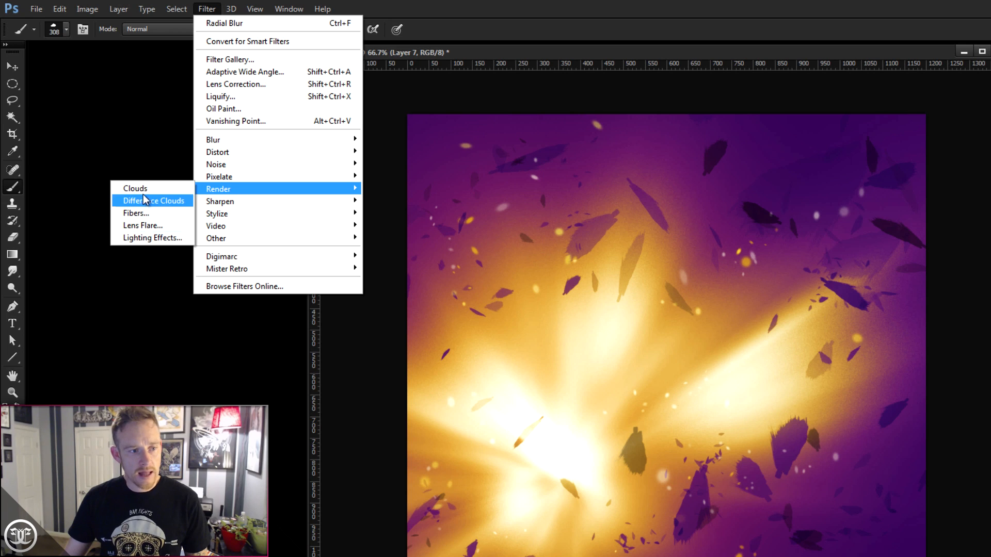
{"action": "left_click", "coordinate": [144, 200]}
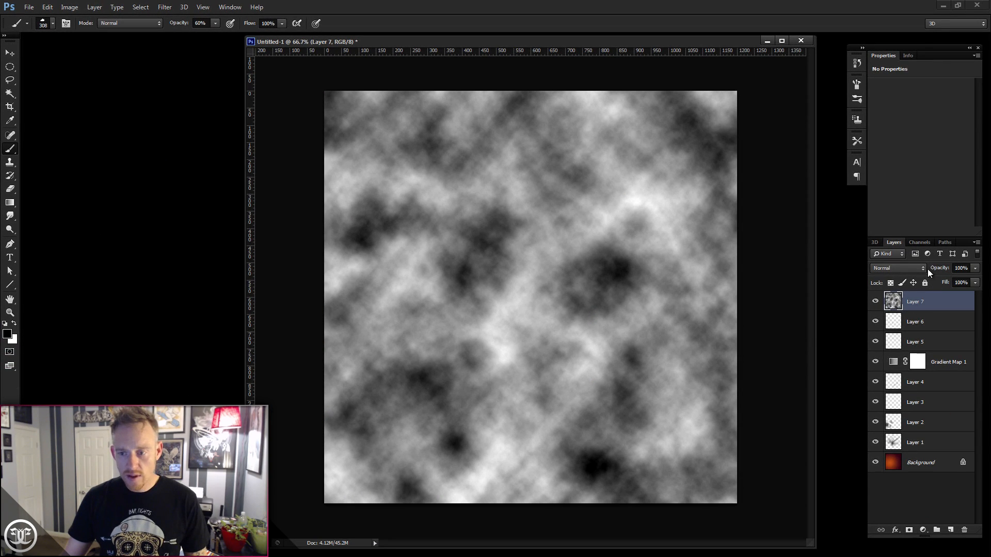
Step: Blend the clouds layer with Soft Light and lower its opacity to 42%
{"action": "left_click", "coordinate": [921, 269]}
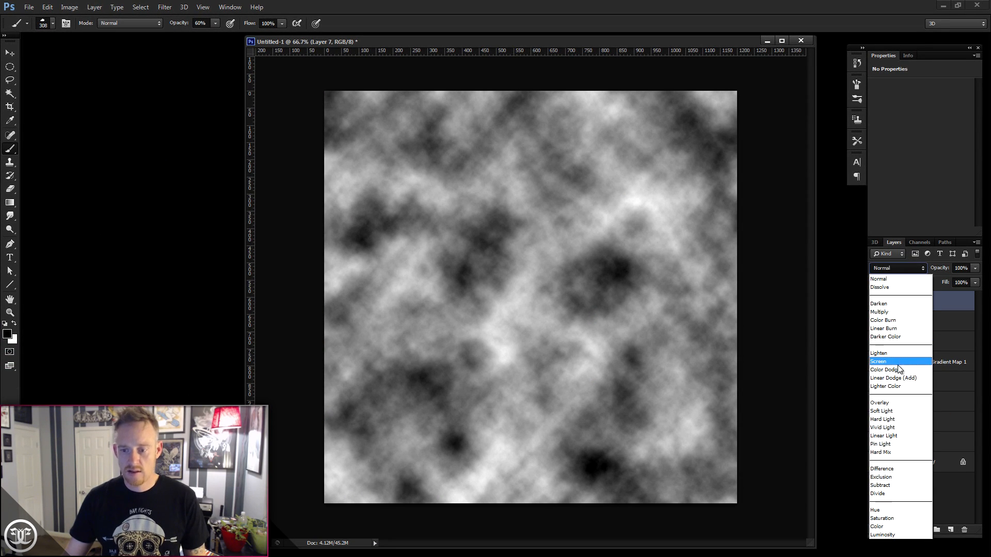
{"action": "left_click", "coordinate": [895, 412]}
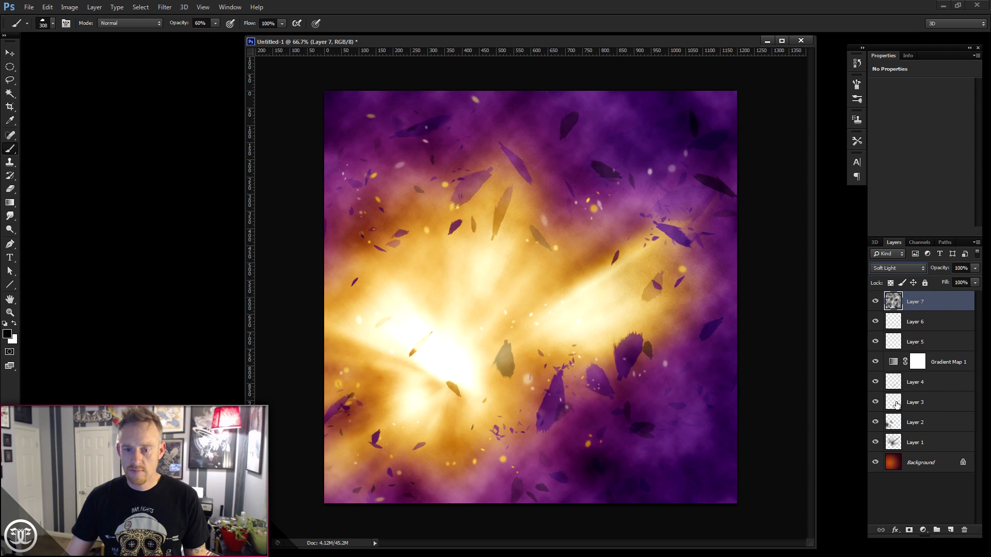
{"action": "left_click", "coordinate": [974, 269]}
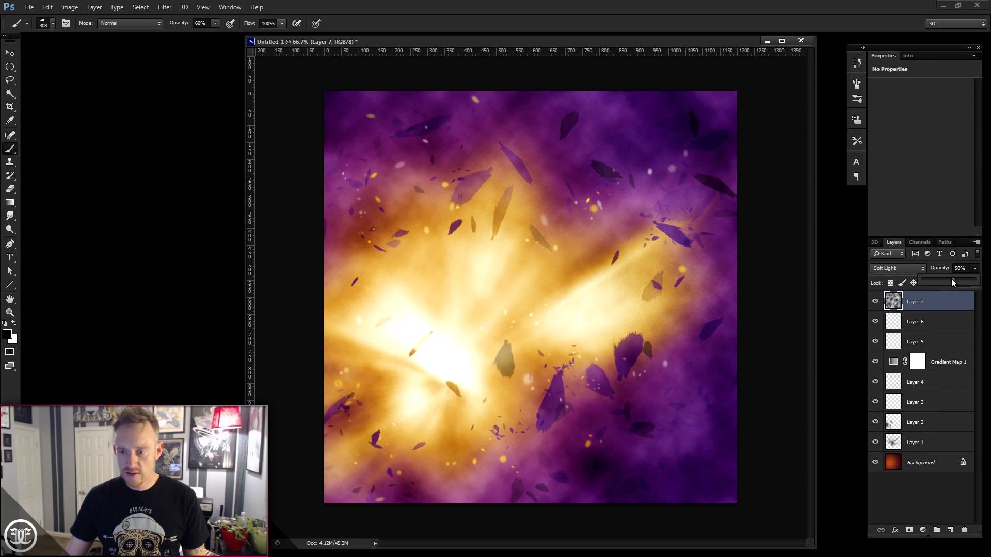
{"action": "left_click_drag", "start_coordinate": [953, 279], "coordinate": [952, 279]}
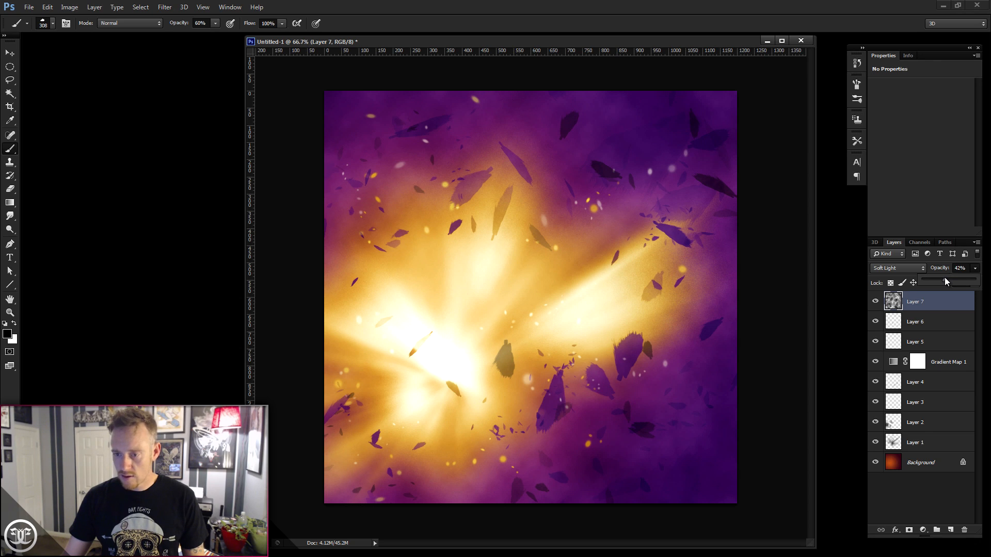
{"action": "left_click", "coordinate": [954, 312]}
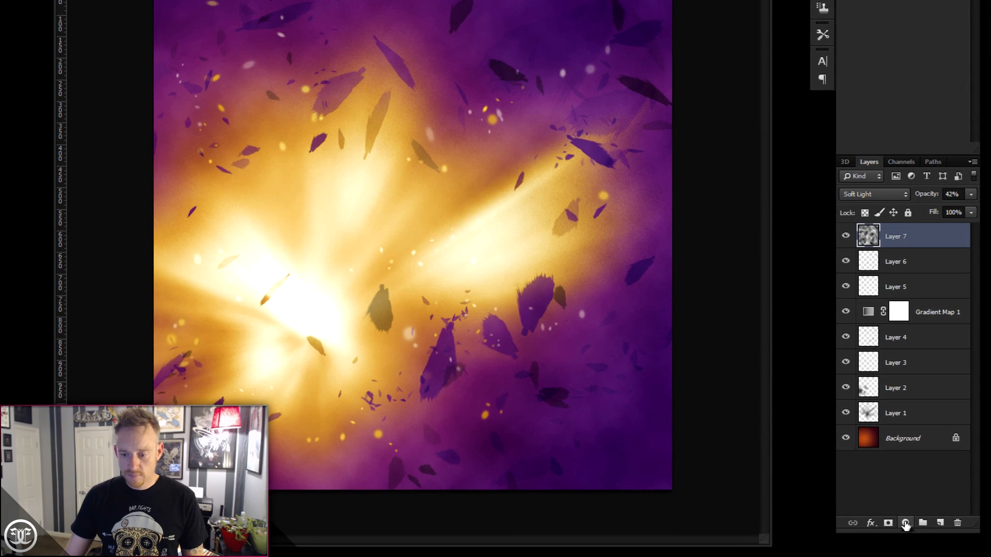
Step: Add a Brightness/Contrast adjustment layer on top of the stack with Use Legacy enabled and Contrast set to 13
{"action": "left_click", "coordinate": [922, 531]}
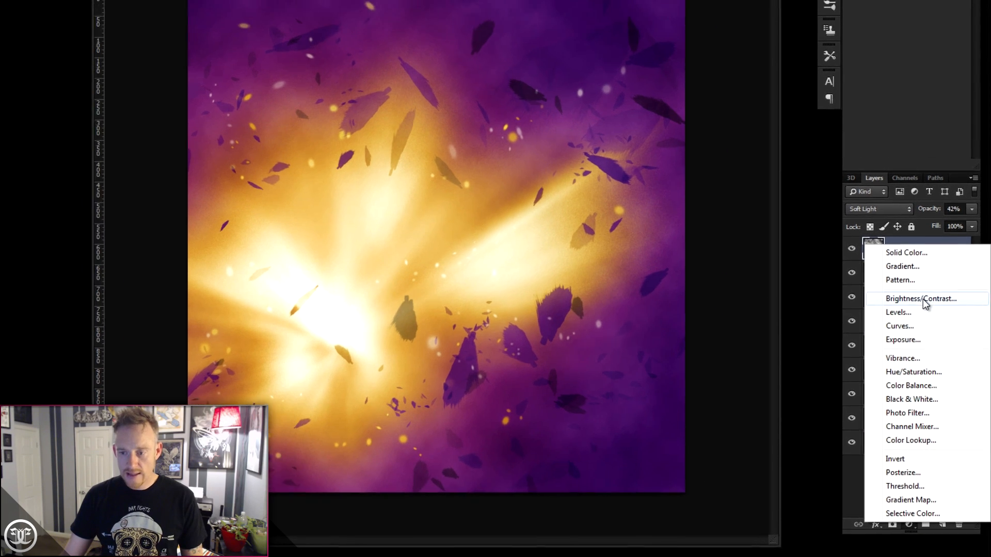
{"action": "left_click", "coordinate": [921, 288]}
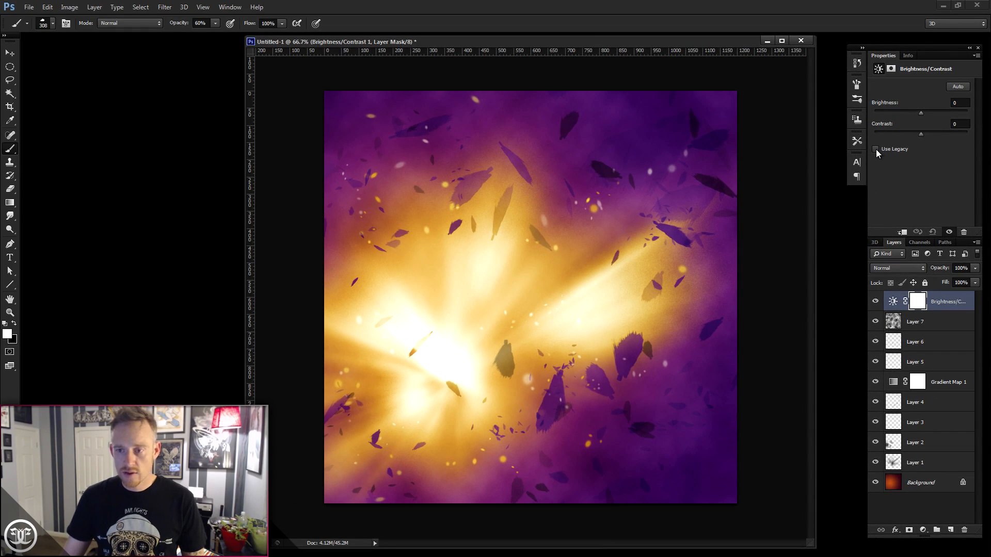
{"action": "left_click", "coordinate": [875, 149]}
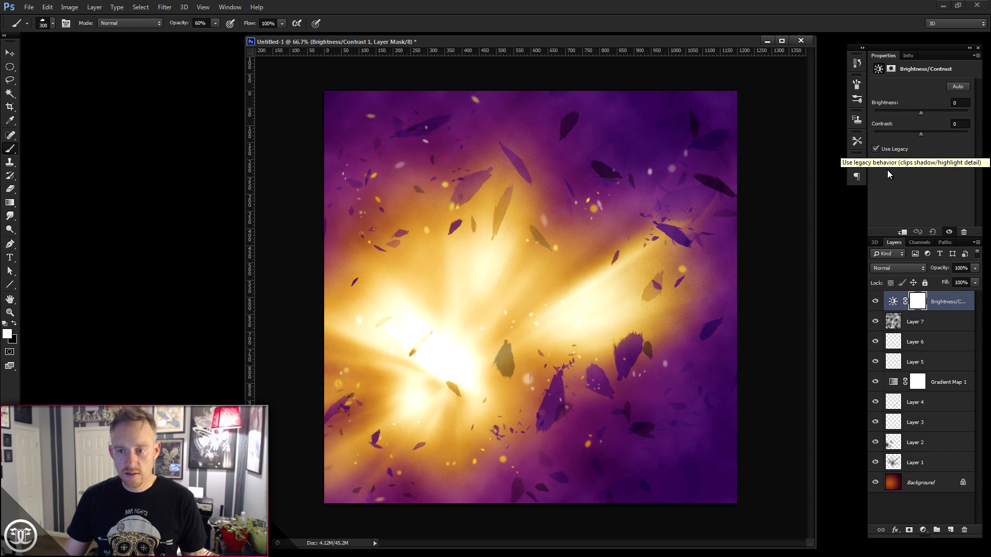
{"action": "left_click_drag", "start_coordinate": [924, 134], "coordinate": [927, 132]}
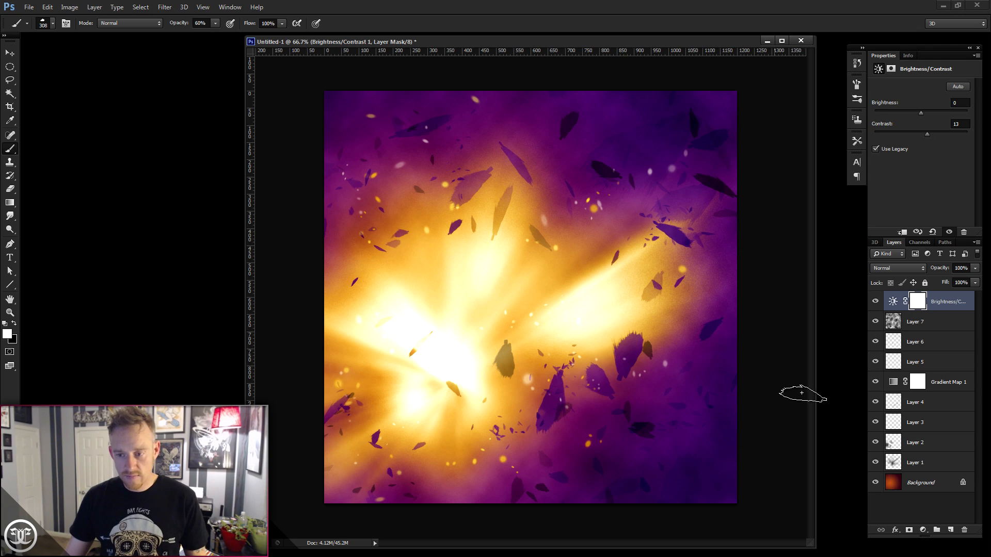
Step: Paint on the Brightness/Contrast layer's mask in black with the 60% opacity shard brush to reduce the contrast in places
{"action": "left_click", "coordinate": [918, 301]}
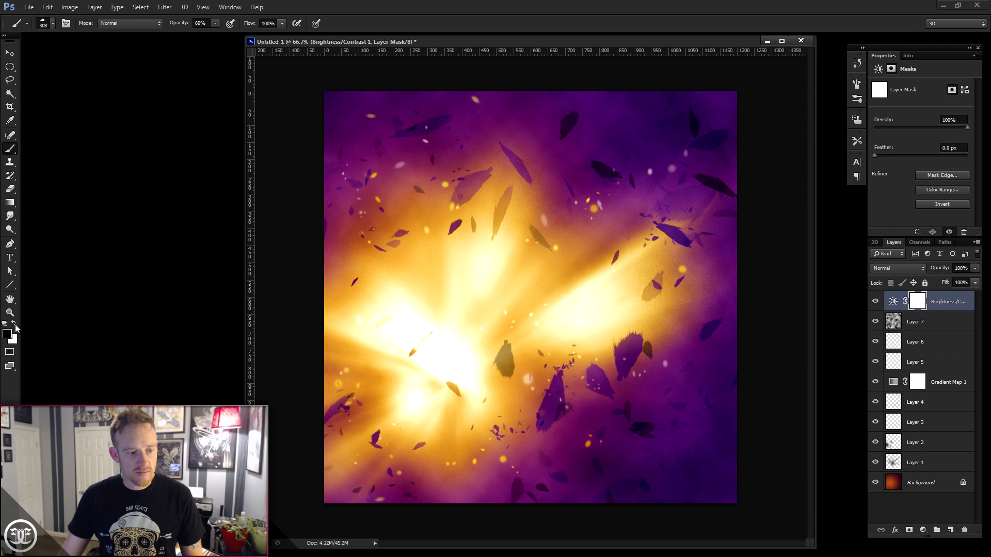
{"action": "mouse_move", "coordinate": [593, 288]}
{"action": "left_mouse_down"}
{"action": "mouse_move", "coordinate": [599, 243]}
{"action": "mouse_move", "coordinate": [598, 299]}
{"action": "mouse_move", "coordinate": [583, 238]}
{"action": "left_mouse_up"}
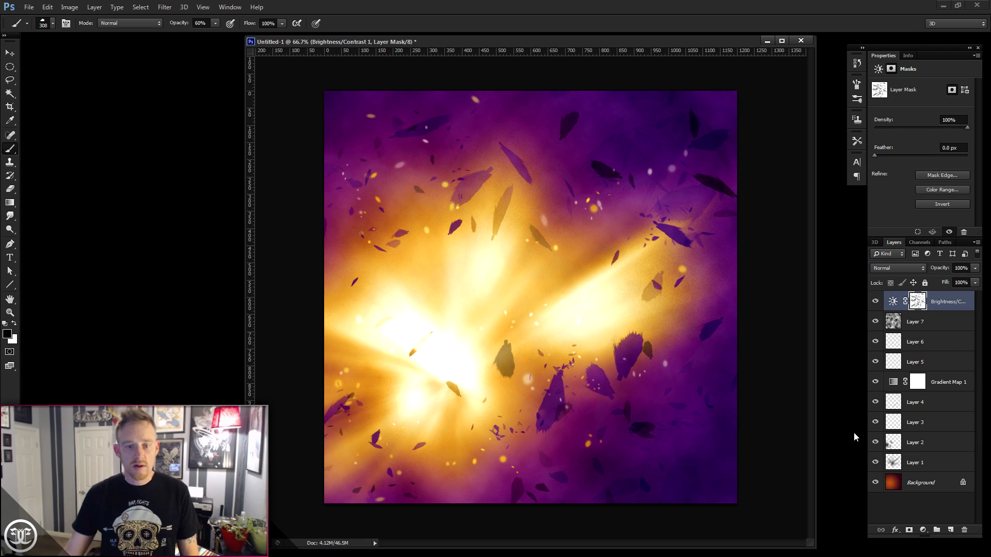
Step: Narrow the artwork's window, bring up EE_Abstrakts_3.png and shrink its window so both images show side by side
{"action": "left_click_drag", "start_coordinate": [244, 34], "coordinate": [346, 41]}
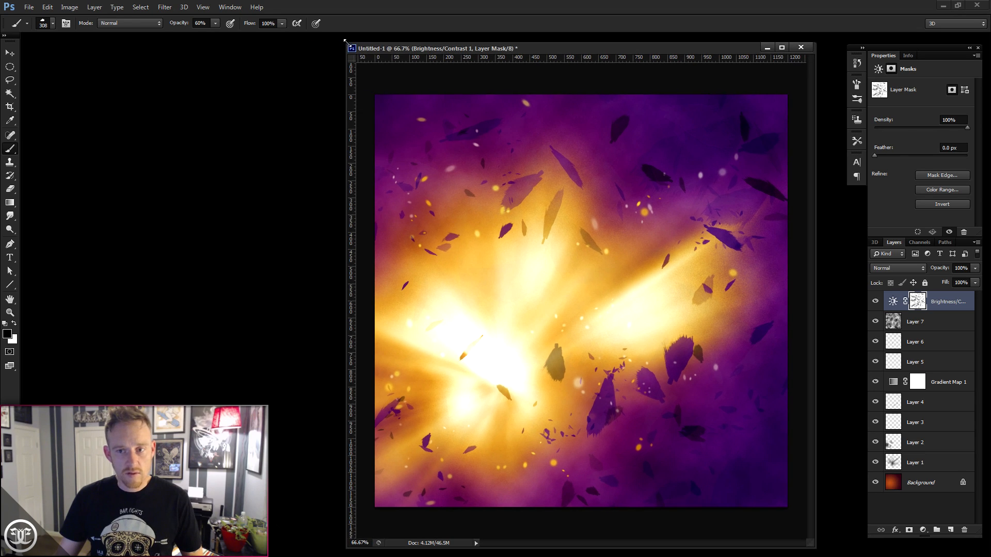
{"action": "left_click_drag", "start_coordinate": [552, 48], "coordinate": [571, 49]}
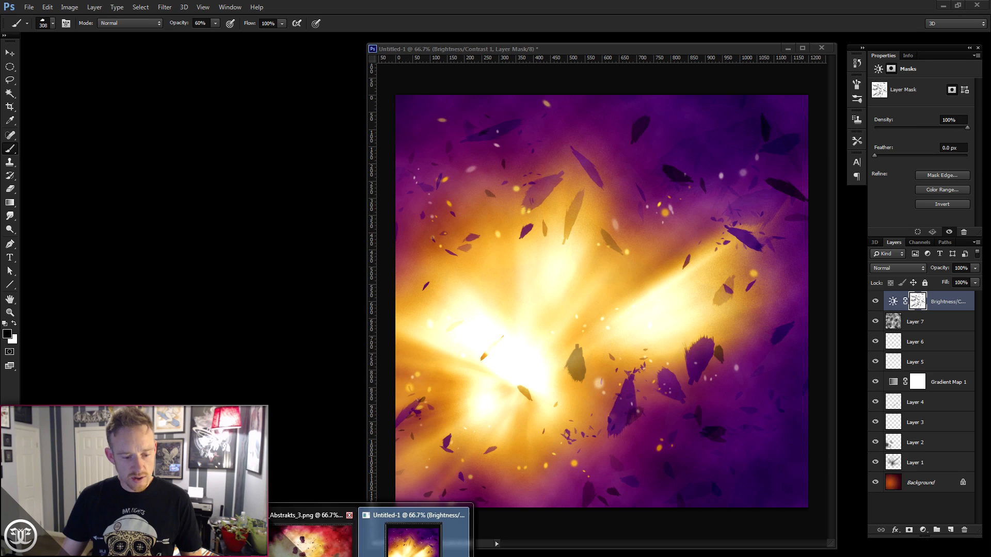
{"action": "left_click", "coordinate": [314, 534]}
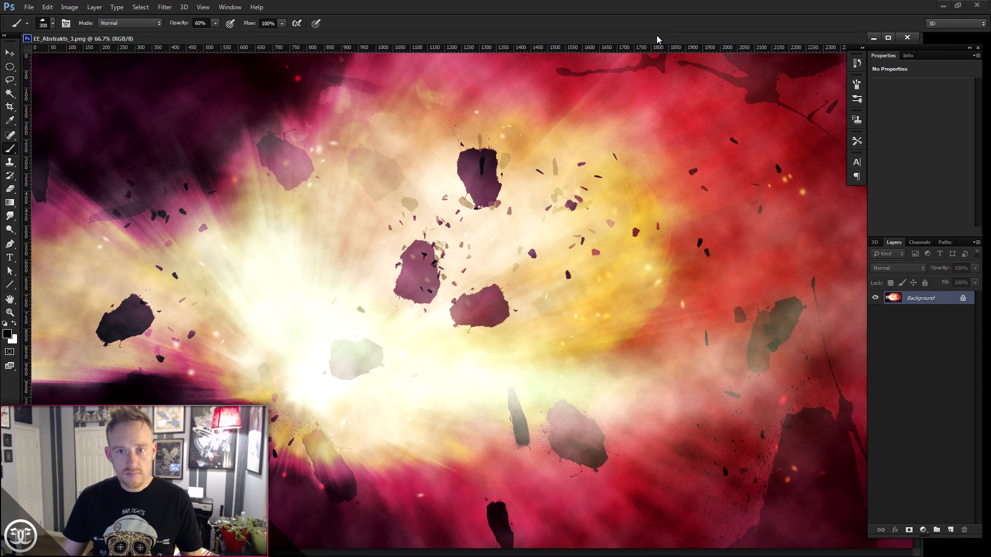
{"action": "left_click_drag", "start_coordinate": [656, 36], "coordinate": [639, 39]}
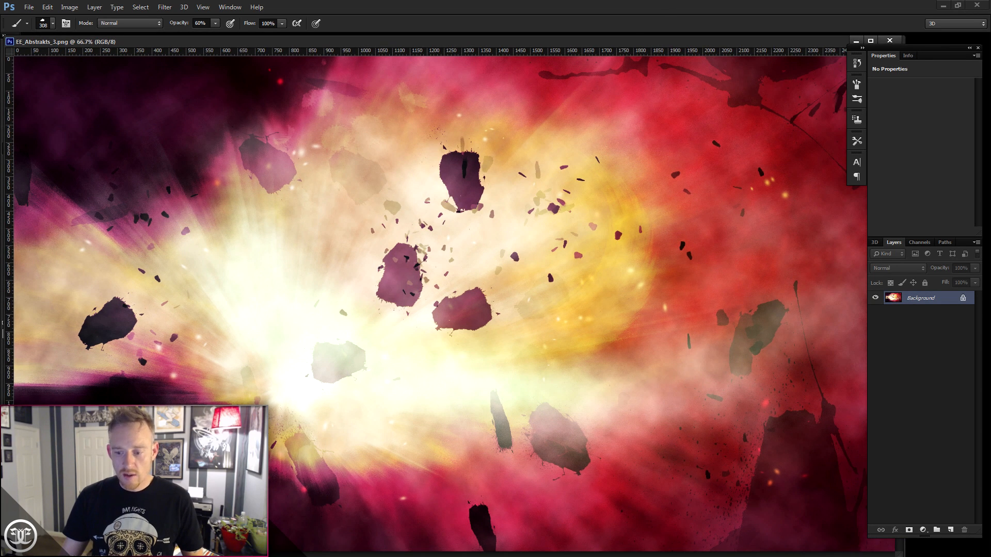
{"action": "left_click_drag", "start_coordinate": [902, 547], "coordinate": [569, 552]}
{"action": "left_click_drag", "start_coordinate": [496, 312], "coordinate": [392, 305]}
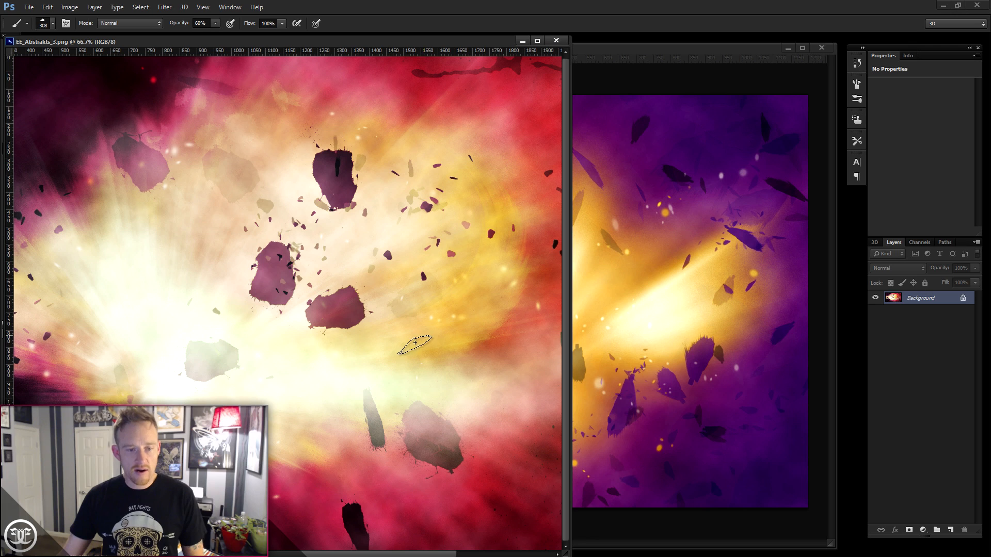
{"action": "left_click_drag", "start_coordinate": [507, 299], "coordinate": [401, 302]}
Step: Narrow the artwork's window slightly and the EE_Abstrakts_3.png window further to reduce their overlap
{"action": "left_click", "coordinate": [605, 56]}
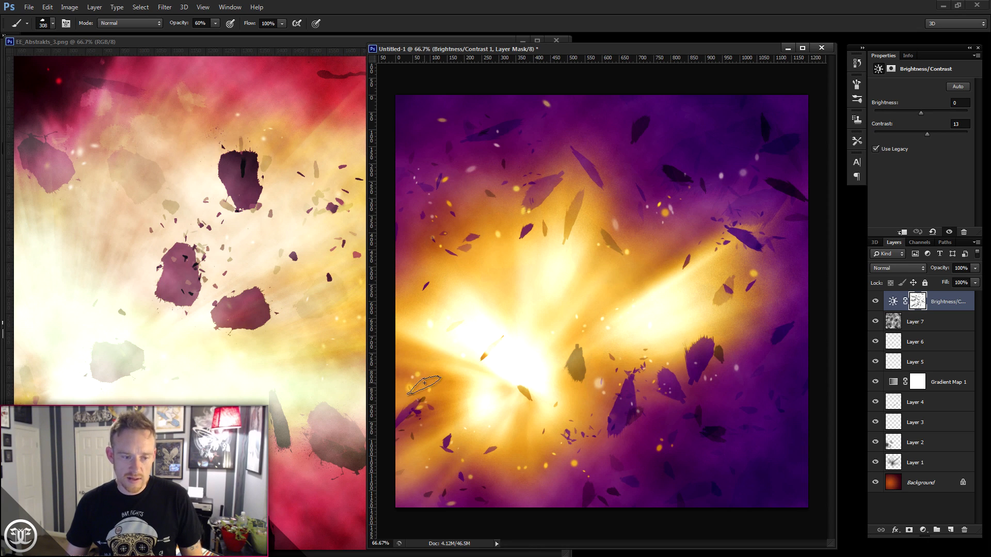
{"action": "left_click_drag", "start_coordinate": [366, 317], "coordinate": [383, 331]}
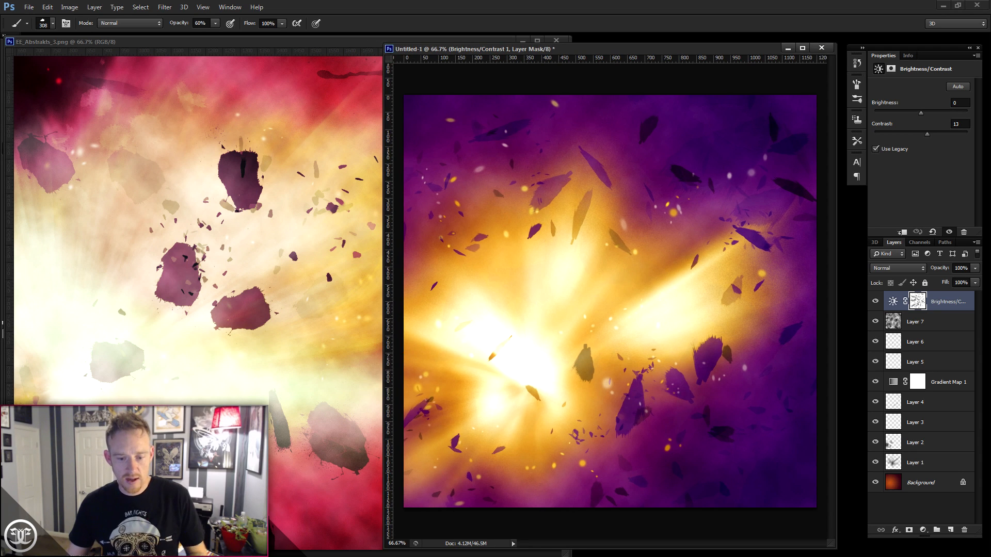
{"action": "left_click", "coordinate": [370, 320]}
{"action": "left_click_drag", "start_coordinate": [571, 315], "coordinate": [434, 315]}
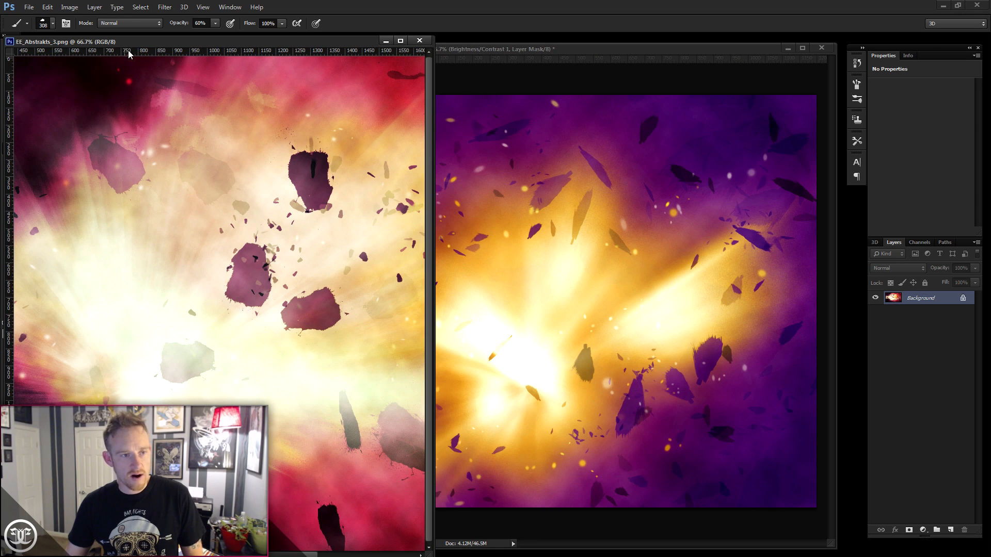
Step: Zoom EE_Abstrakts_3.png out to 50% and narrow the artwork's window to compare the two explosions side by side
{"action": "left_click", "coordinate": [10, 312]}
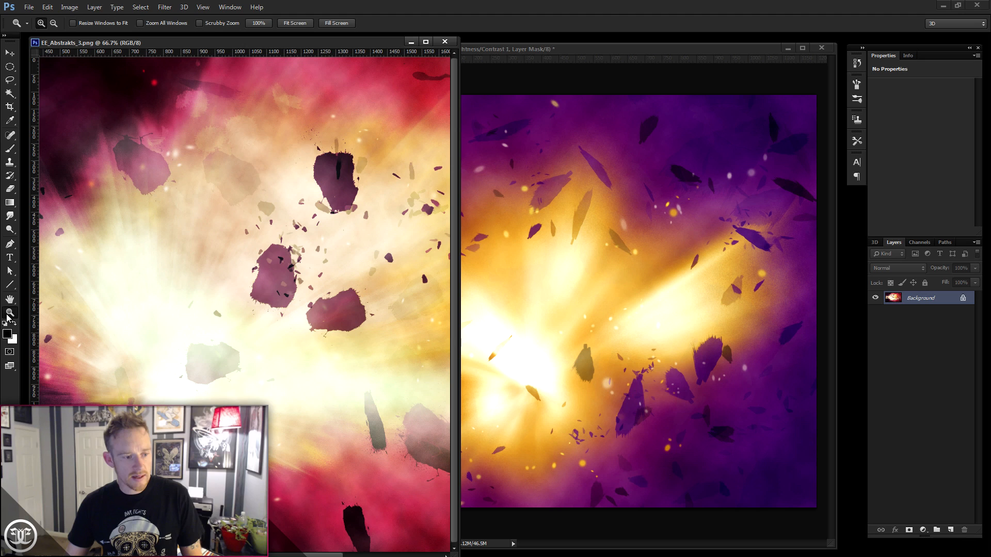
{"action": "left_click", "coordinate": [260, 306], "text": "alt"}
{"action": "left_click_drag", "start_coordinate": [354, 316], "coordinate": [341, 316]}
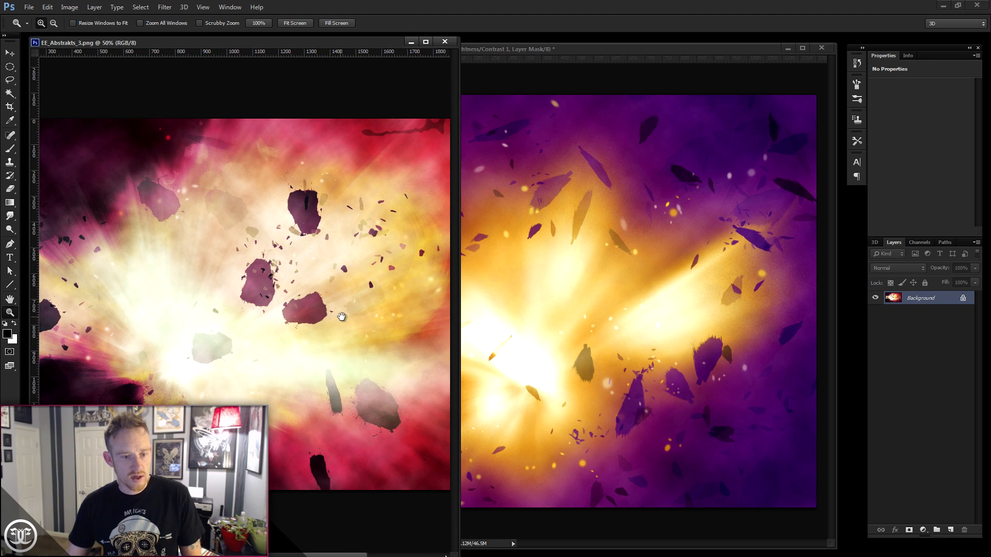
{"action": "left_click", "coordinate": [563, 72]}
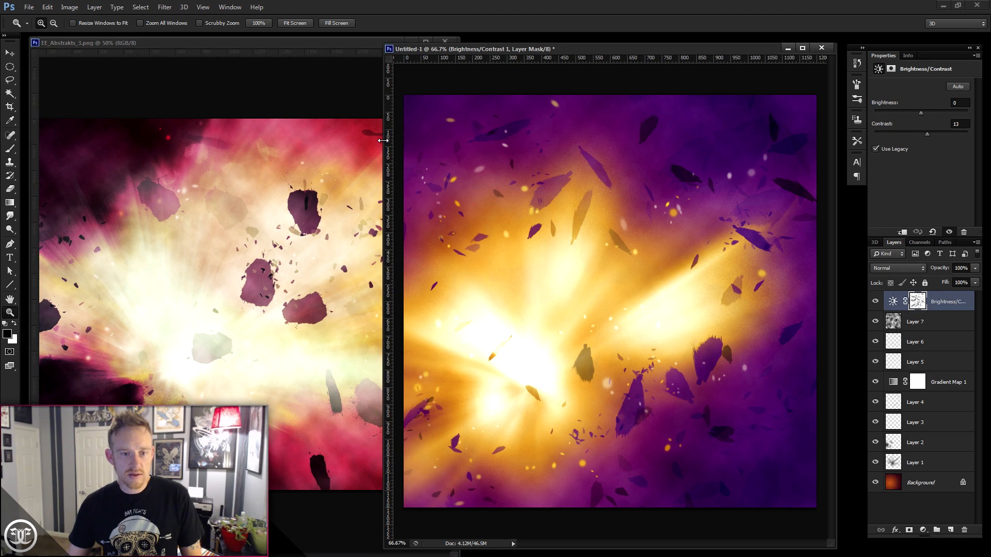
{"action": "left_click_drag", "start_coordinate": [413, 141], "coordinate": [435, 146]}
{"action": "left_click_drag", "start_coordinate": [619, 270], "coordinate": [596, 267]}
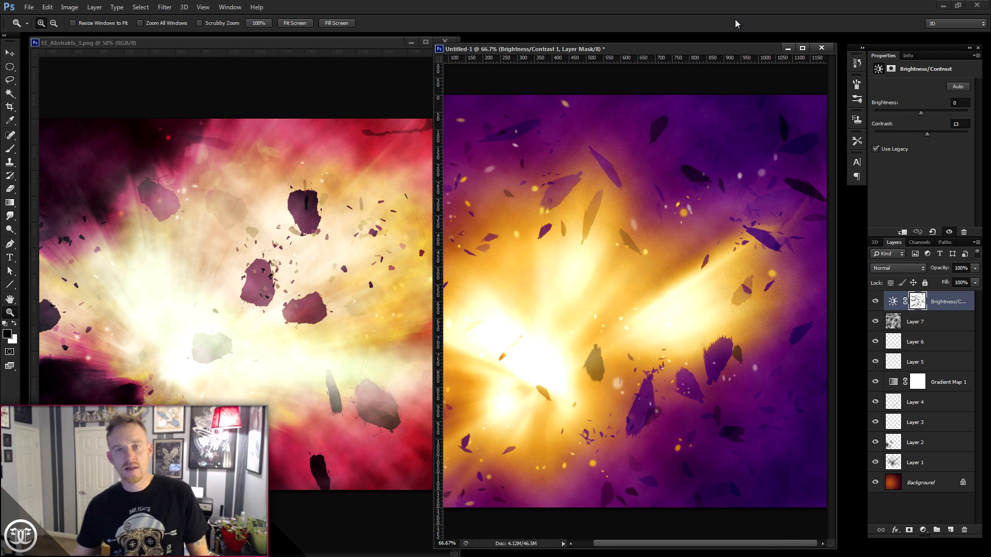